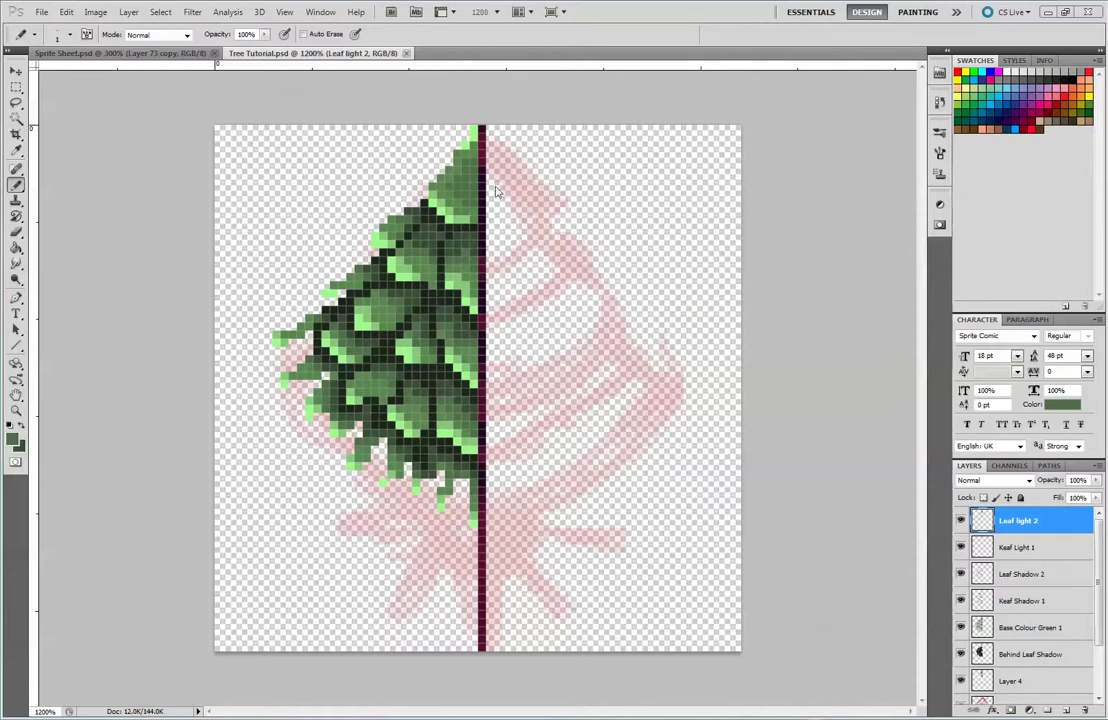
Create a new layer group above the leaf layers and name it Leaf.
left_click(473, 130)
left_click(1047, 711)
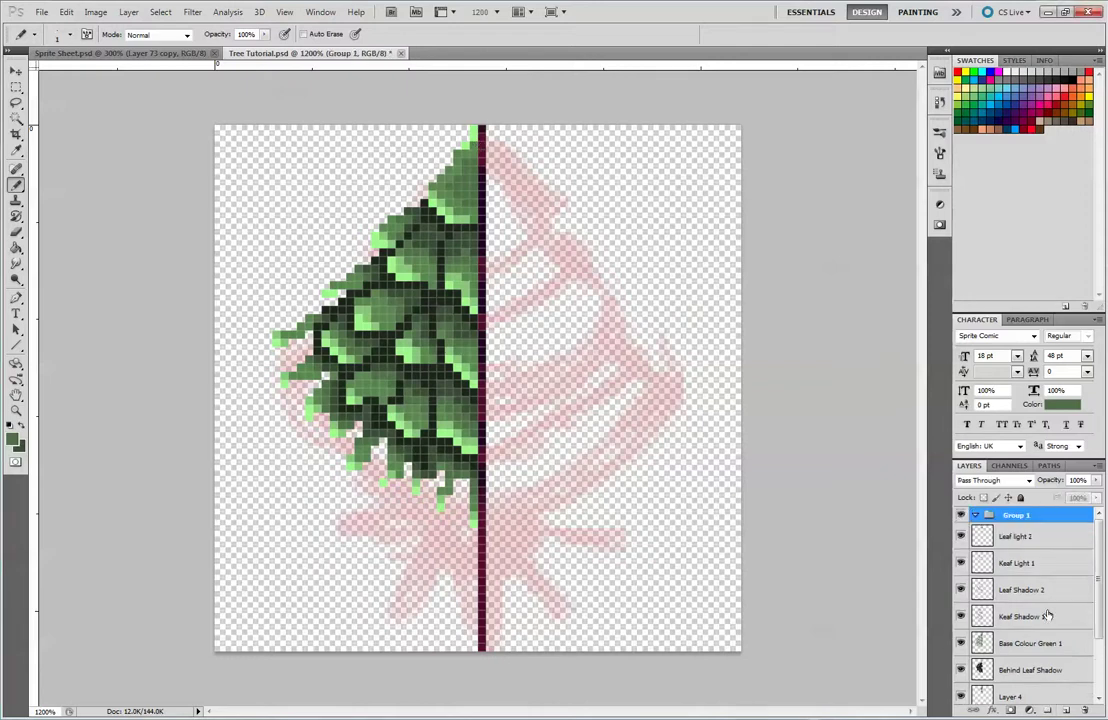
double_click(1013, 516)
type("Leaf")
key("Return")
Move all layers from Leaf light 2 down to Behind Leaf Shadow into the Leaf group and collapse the group.
left_click(1035, 537)
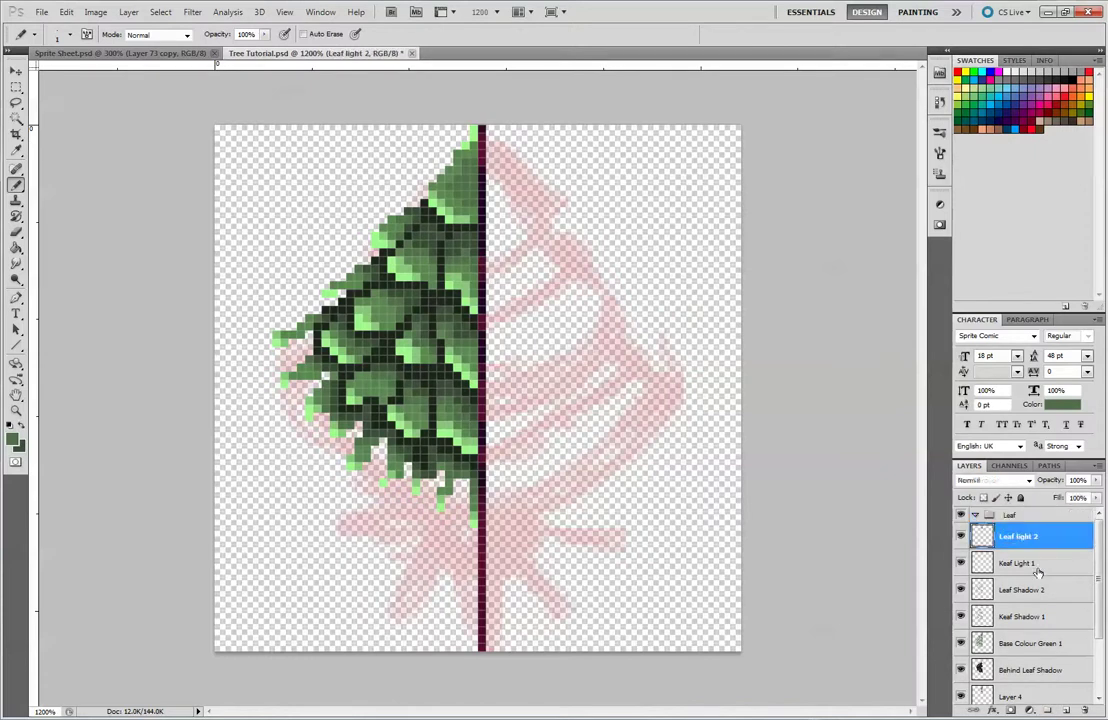
scroll(1035, 580, "down", 3)
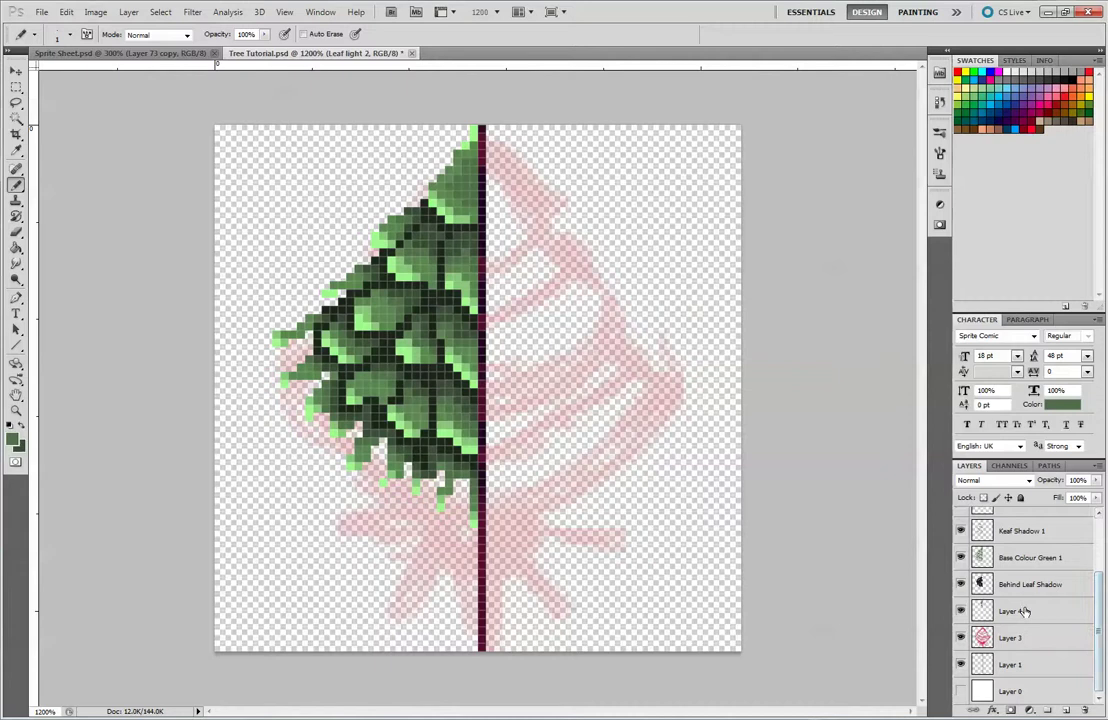
left_click(1024, 611, "shift")
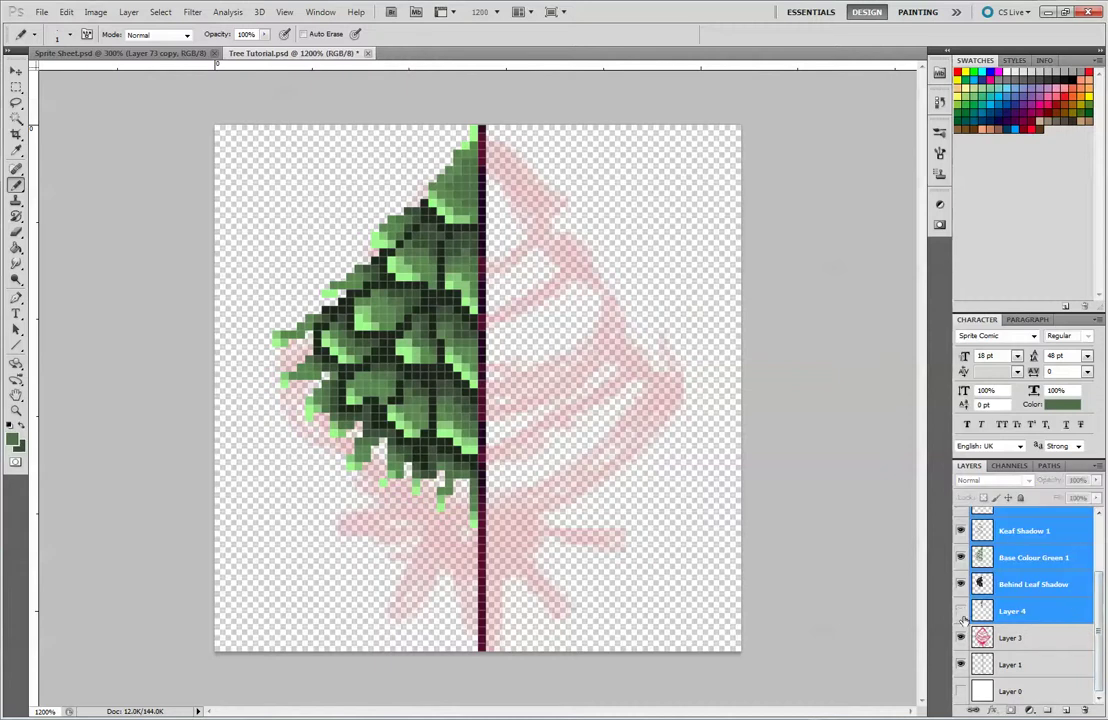
left_click(1033, 584)
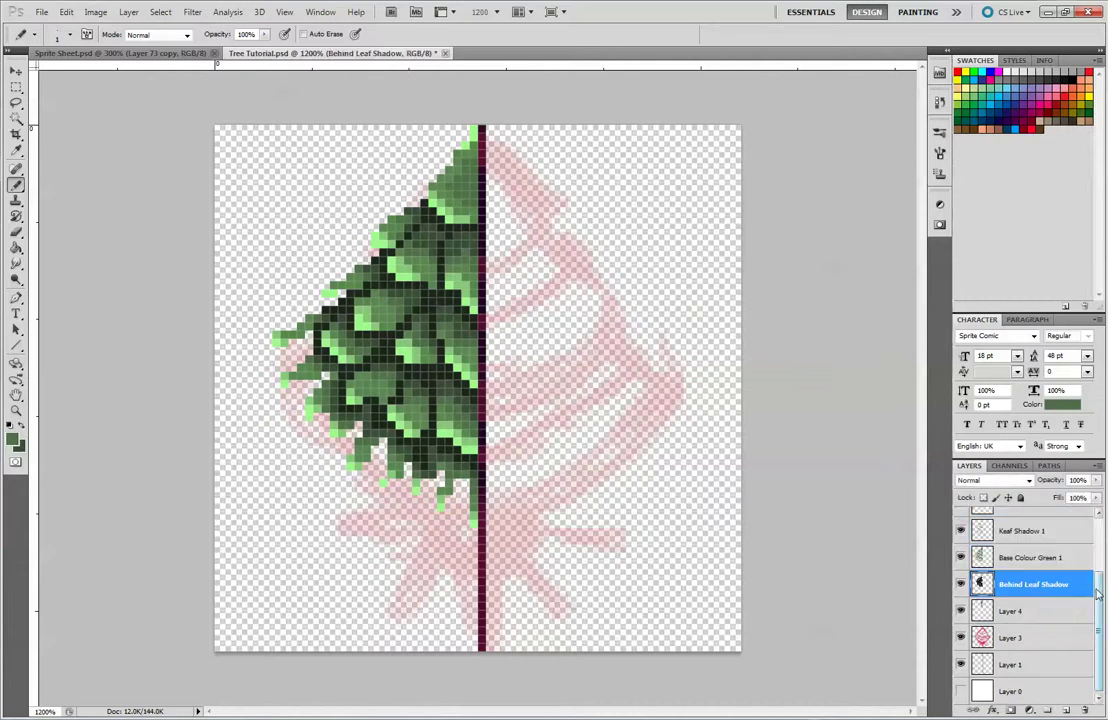
left_click_drag(1098, 594, 1100, 526)
left_click(1020, 538, "shift")
left_click_drag(1020, 537, 1022, 522)
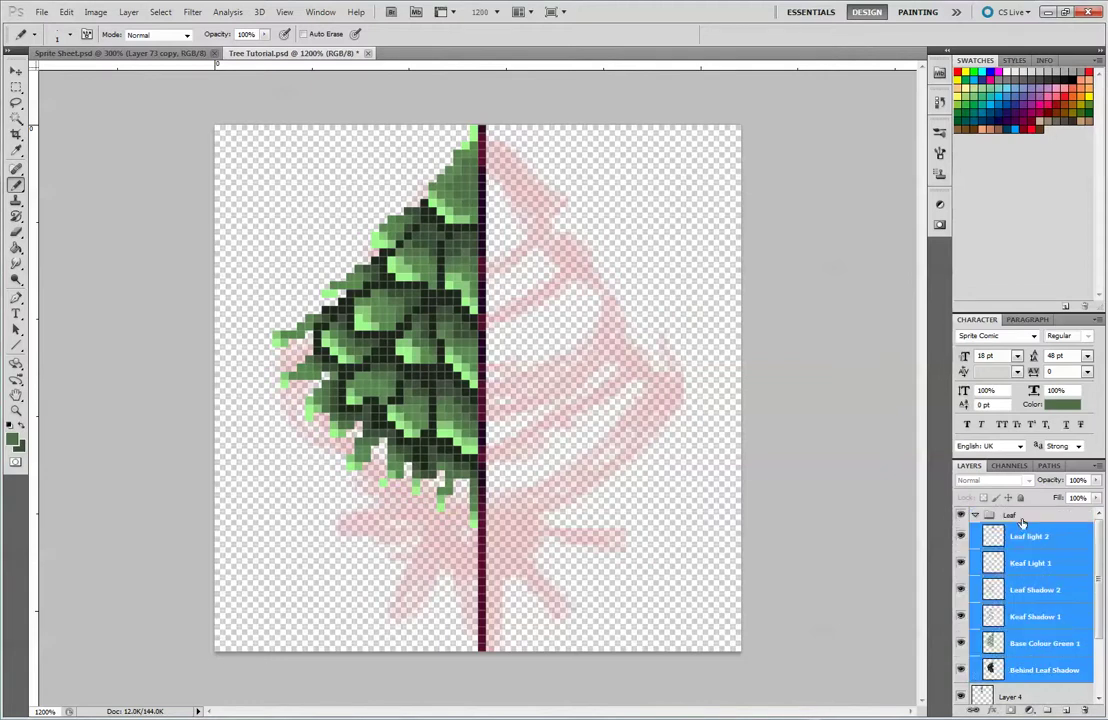
left_click(975, 514)
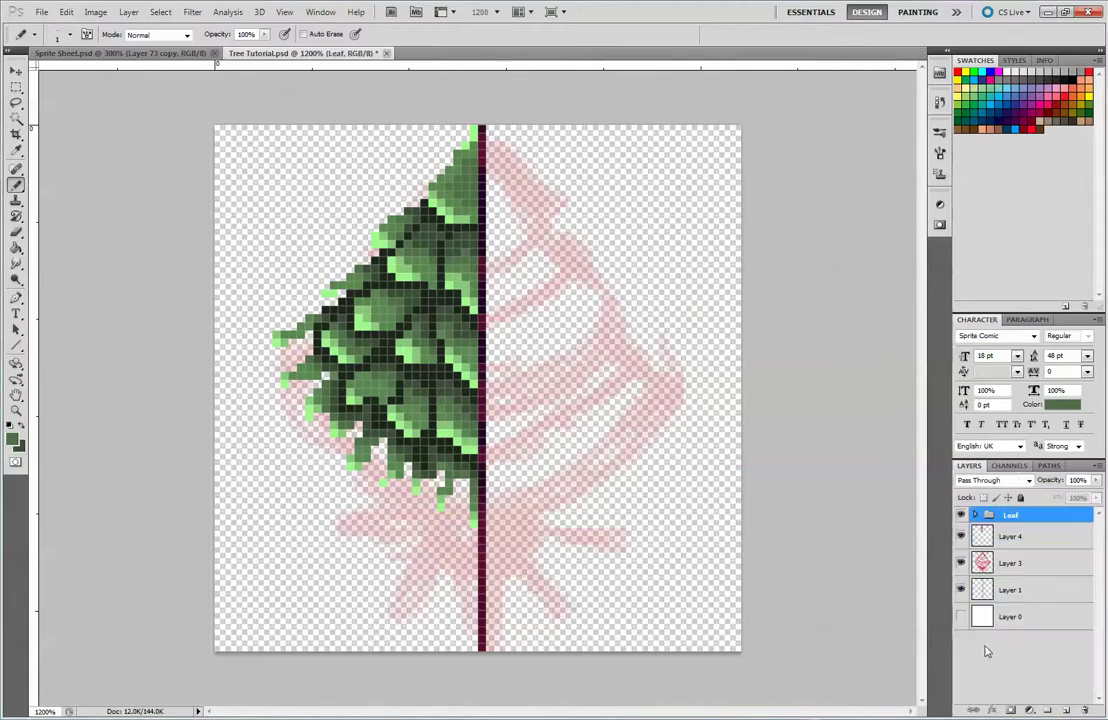
Create a layer group named Trunk directly below the Leaf group, with a new empty layer inside it.
left_click(1026, 655)
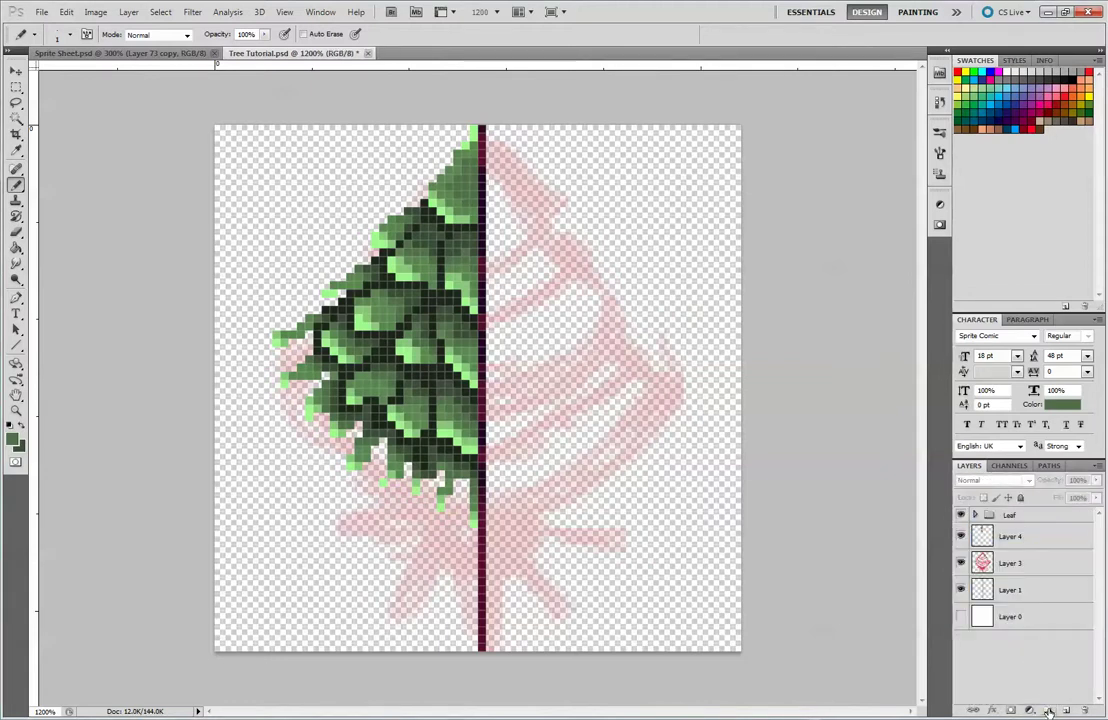
left_click(1048, 710)
left_click_drag(1020, 516, 1018, 540)
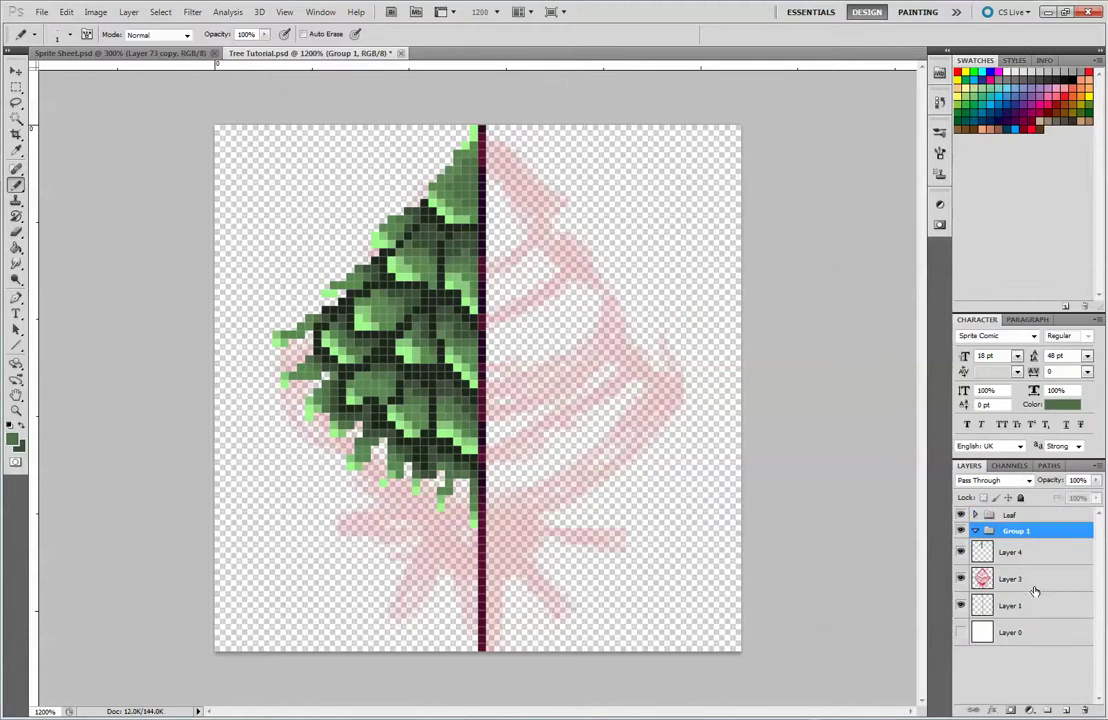
left_click(1066, 709)
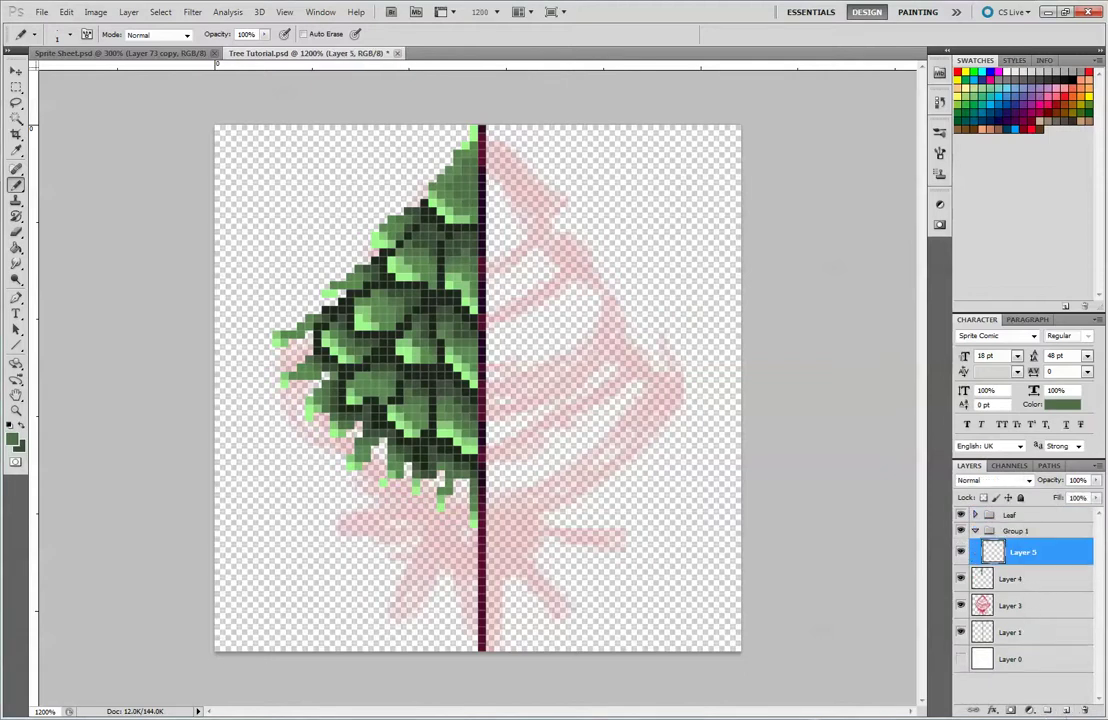
left_click(1018, 535)
double_click(1016, 531)
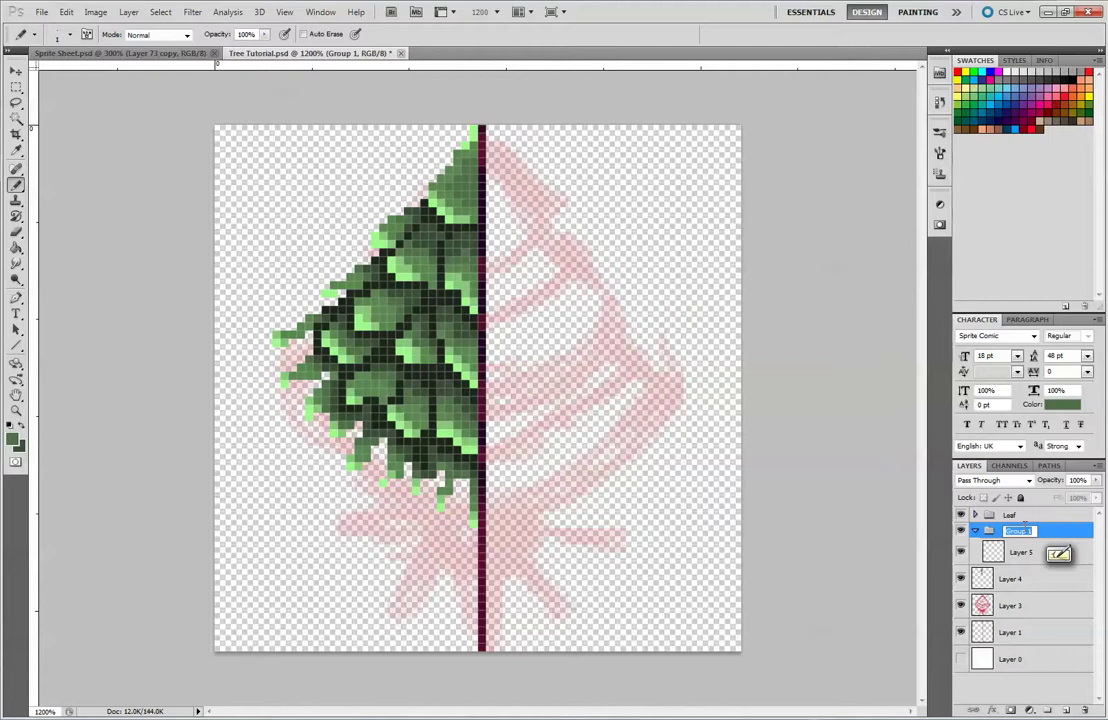
type("Trunk")
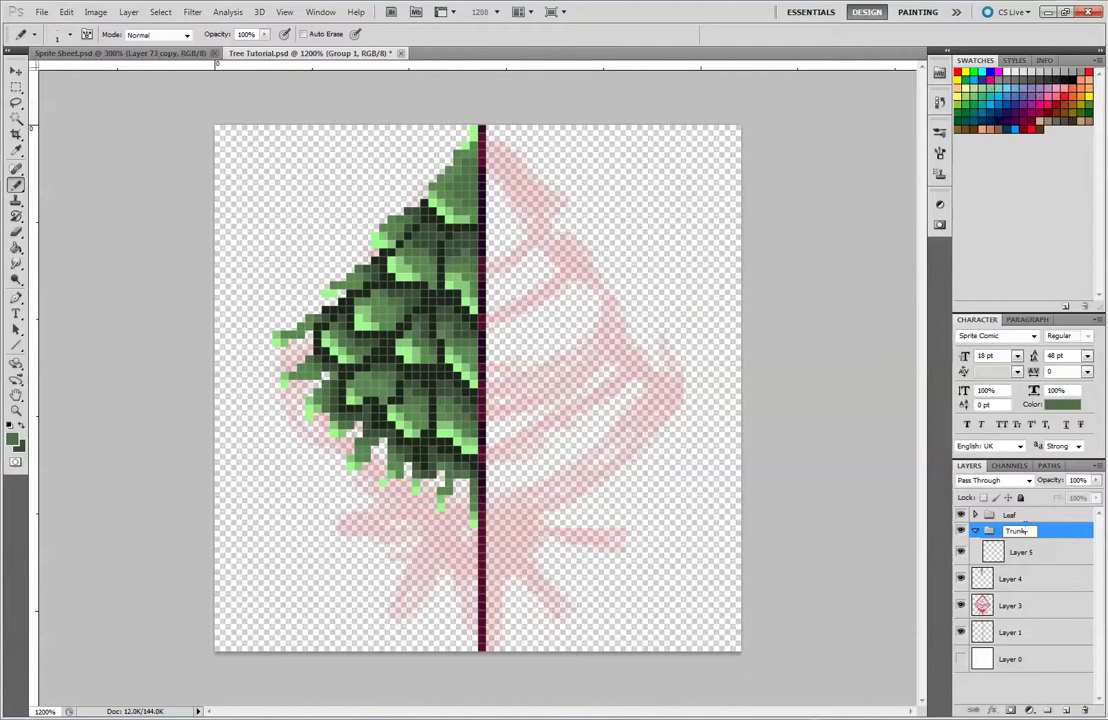
key("Return")
Rename the empty layer inside the Trunk group as Tree Trunk.
double_click(1023, 552)
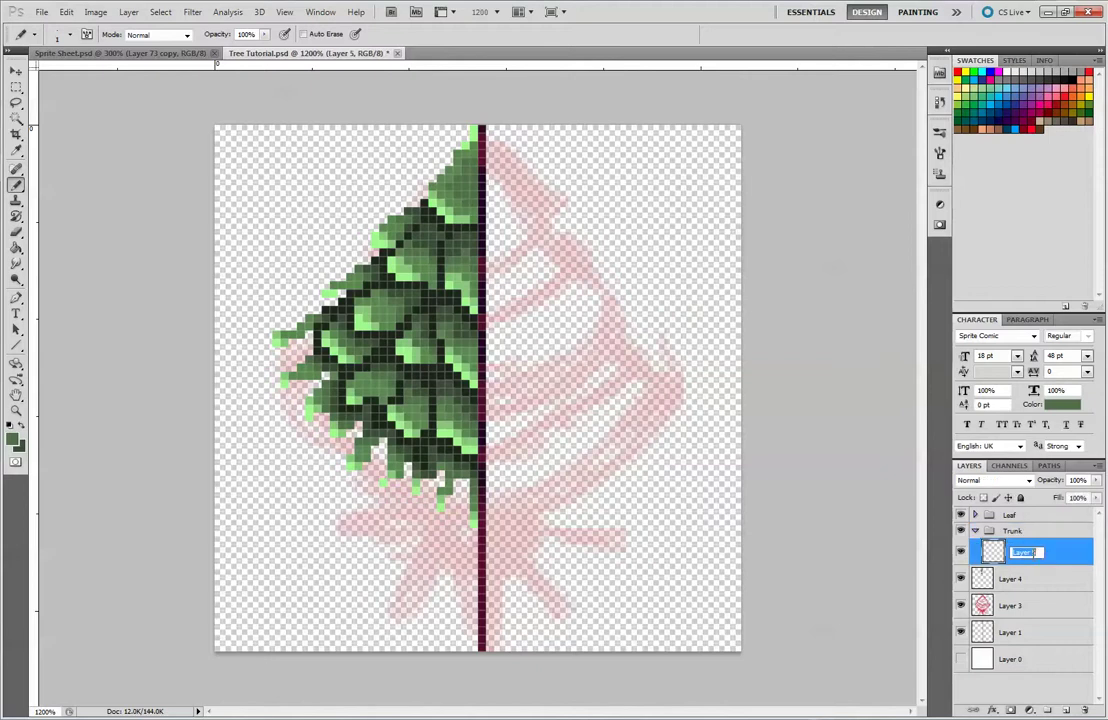
type("Tr")
type("Tr")
type("ee Trunk")
key("Return")
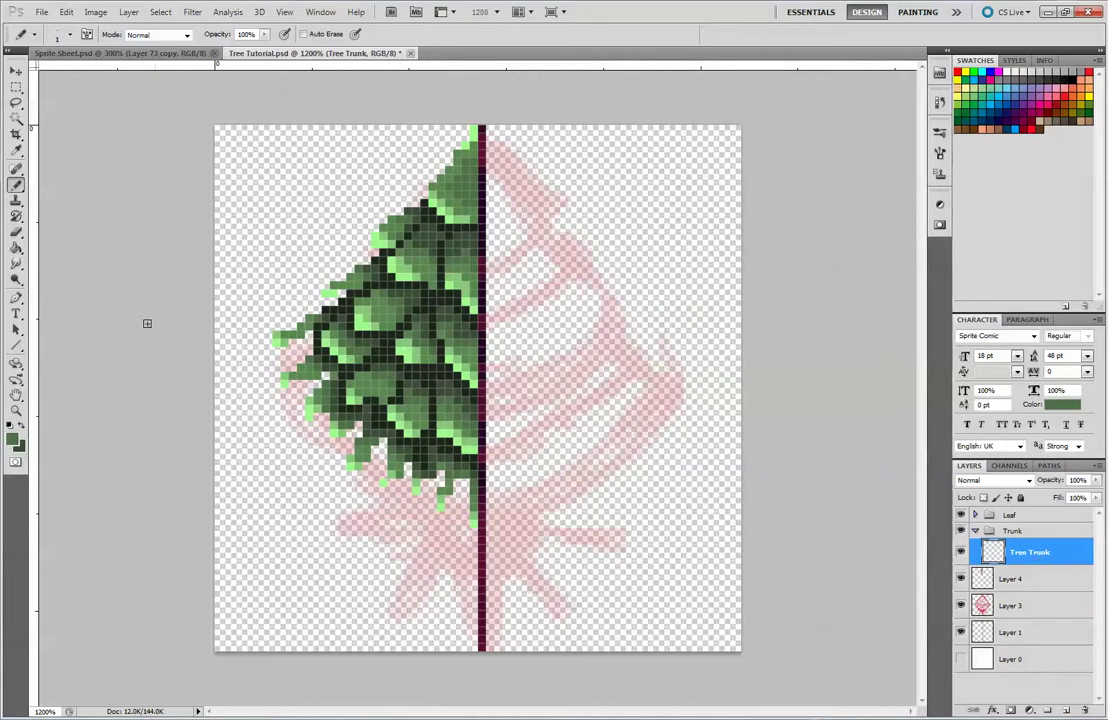
Set the foreground colour to a dark olive brown for the trunk.
left_click(15, 438)
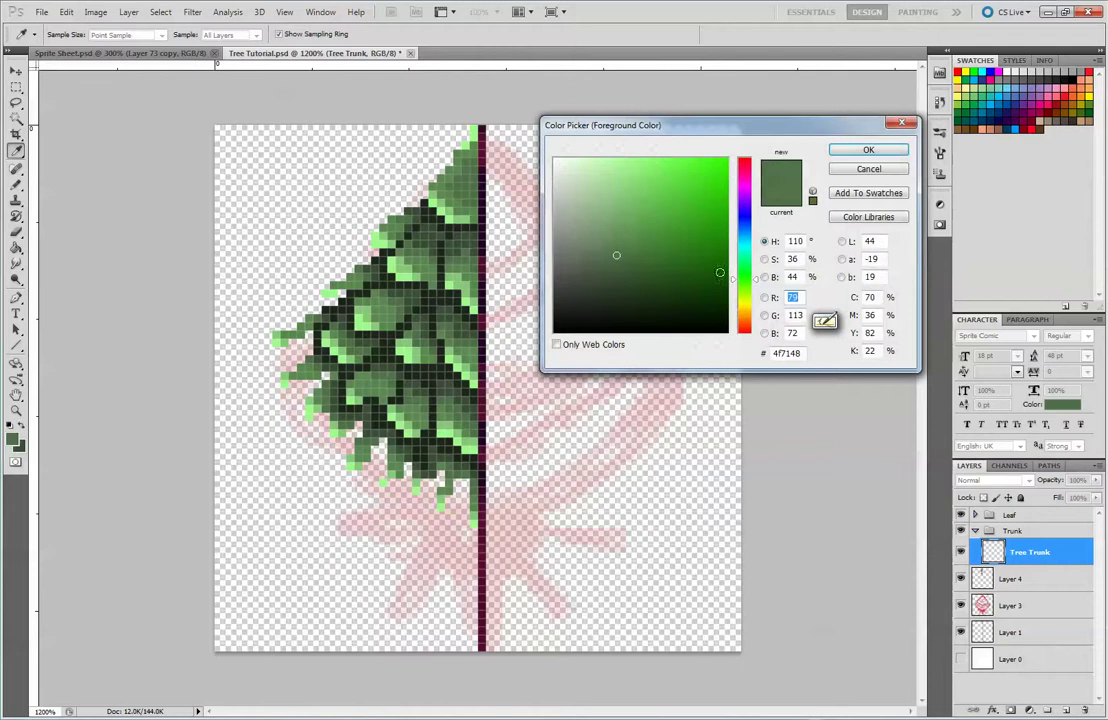
left_click(745, 318)
left_click_drag(746, 315, 746, 311)
mouse_move(650, 255)
left_mouse_down()
mouse_move(631, 244)
mouse_move(652, 269)
mouse_move(629, 227)
mouse_move(637, 243)
mouse_move(715, 265)
mouse_move(650, 261)
mouse_move(661, 266)
left_mouse_up()
left_click(866, 149)
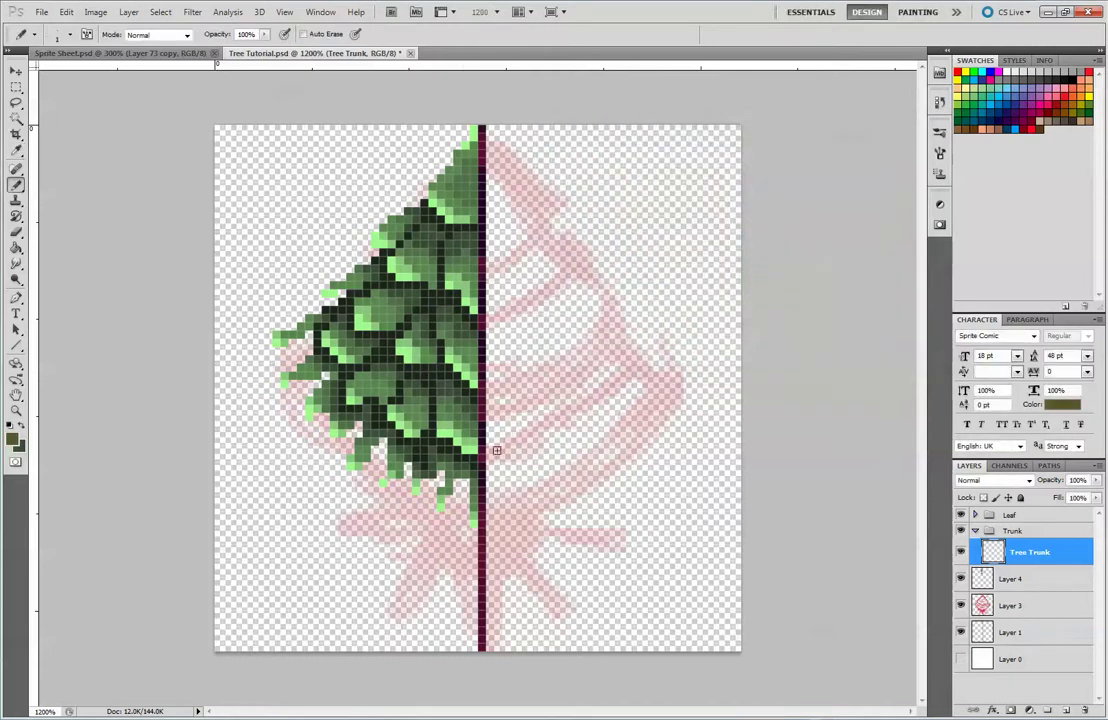
left_click_drag(466, 482, 481, 514)
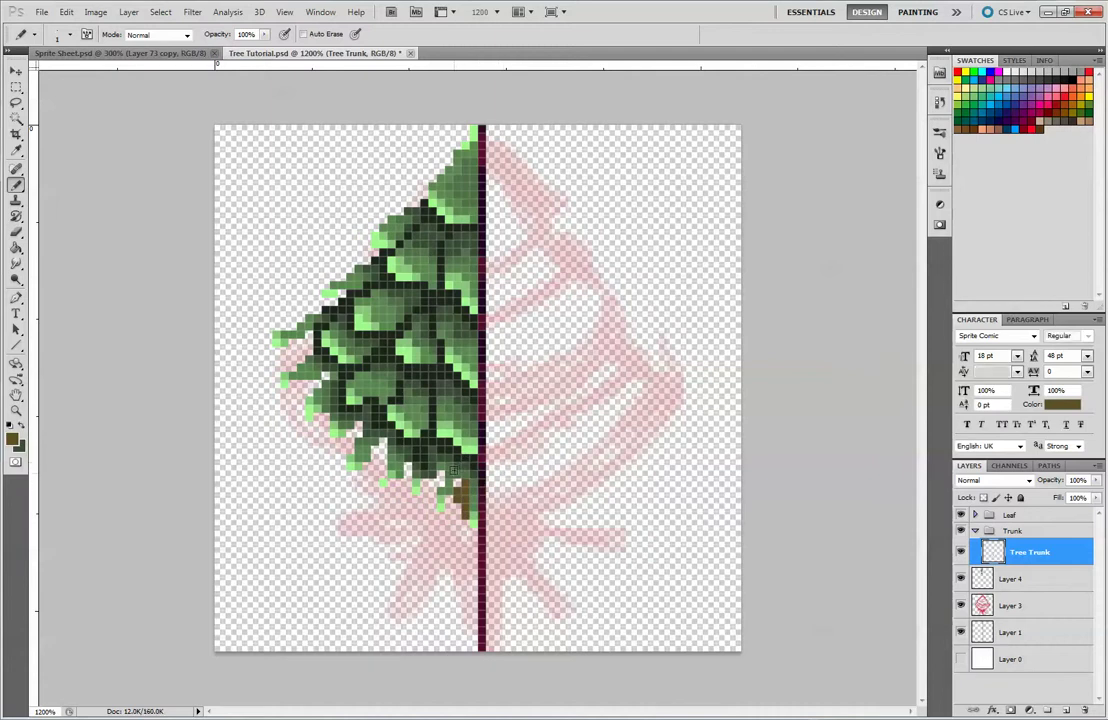
mouse_move(441, 477)
left_mouse_down()
mouse_move(450, 506)
mouse_move(441, 514)
mouse_move(428, 486)
mouse_move(428, 510)
mouse_move(469, 534)
left_mouse_up()
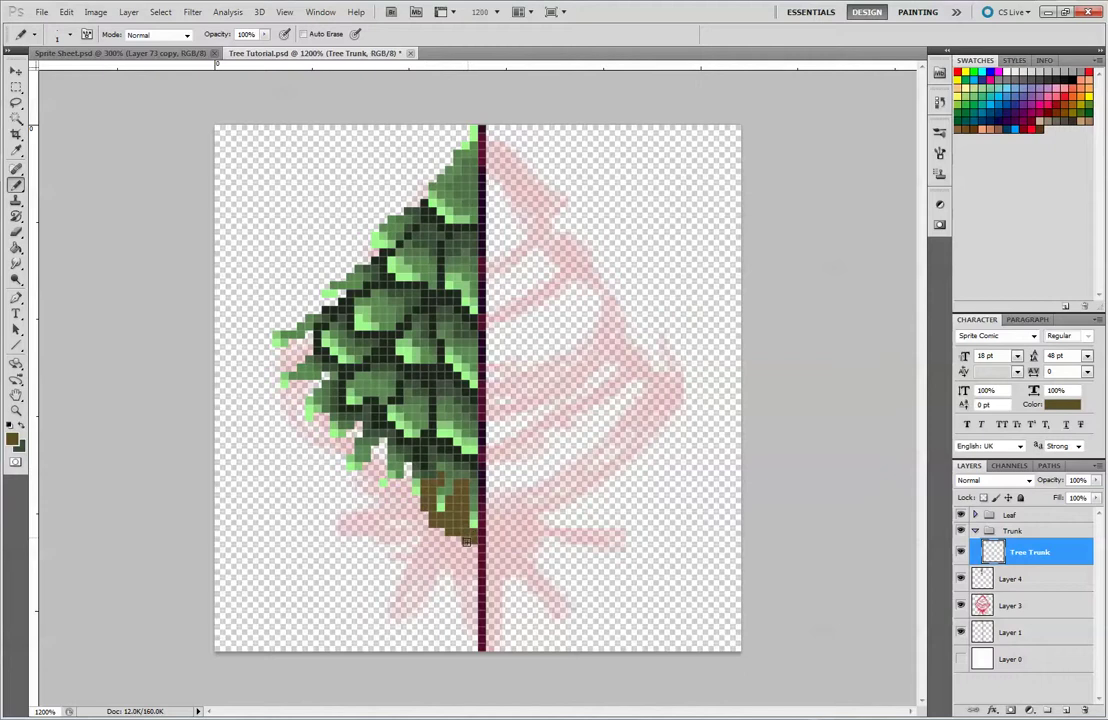
left_click(466, 541)
left_click_drag(467, 549, 475, 557)
key("ctrl+alt+z")
key("ctrl+alt+z")
key("ctrl+alt+z")
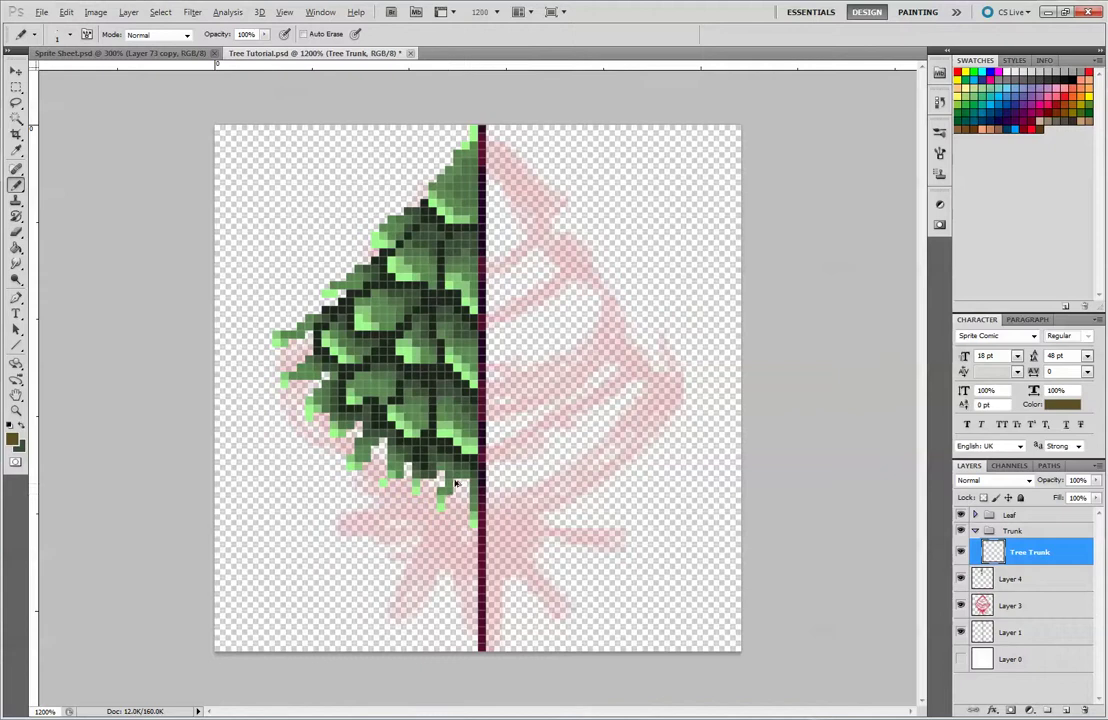
Paint a short, solid brown half trunk beneath the foliage, against the dark vertical centre line.
left_click_drag(440, 478, 465, 545)
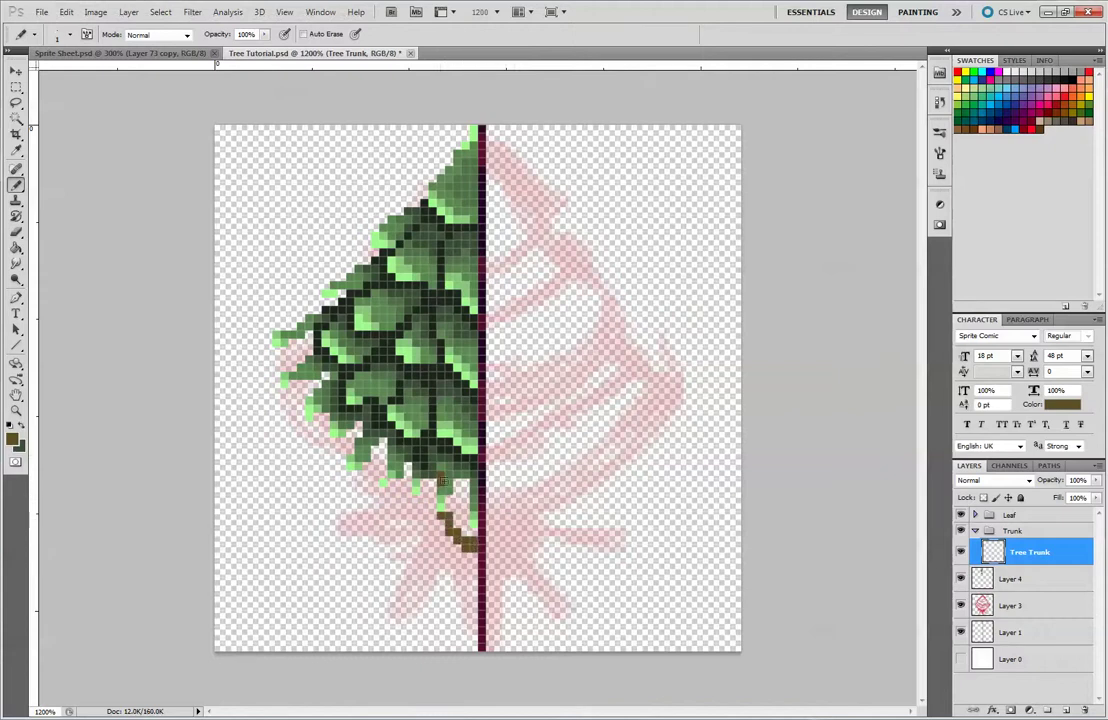
left_click_drag(449, 482, 471, 534)
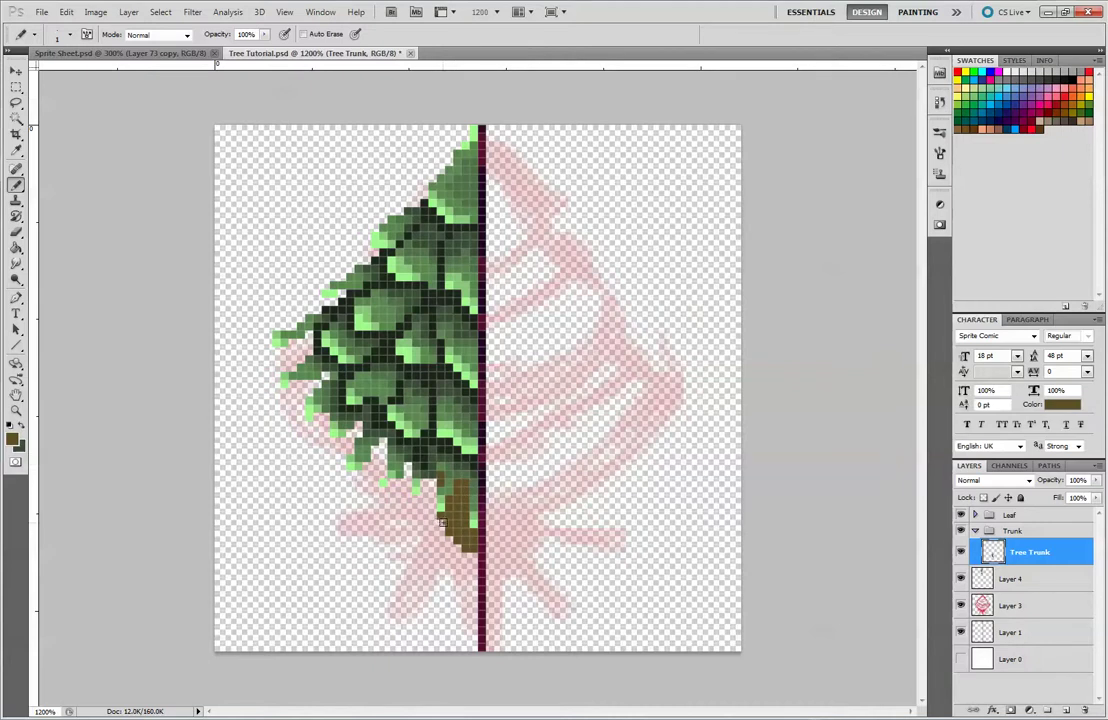
left_click_drag(440, 524, 375, 557)
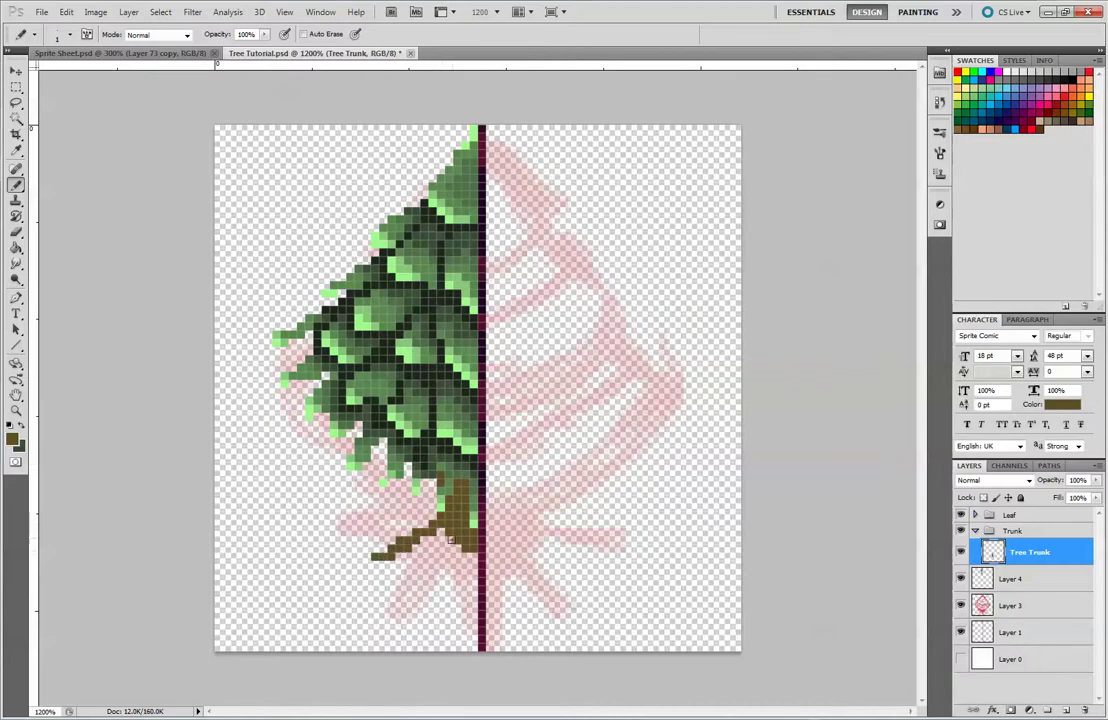
left_click_drag(474, 622, 473, 648)
left_click_drag(458, 545, 418, 590)
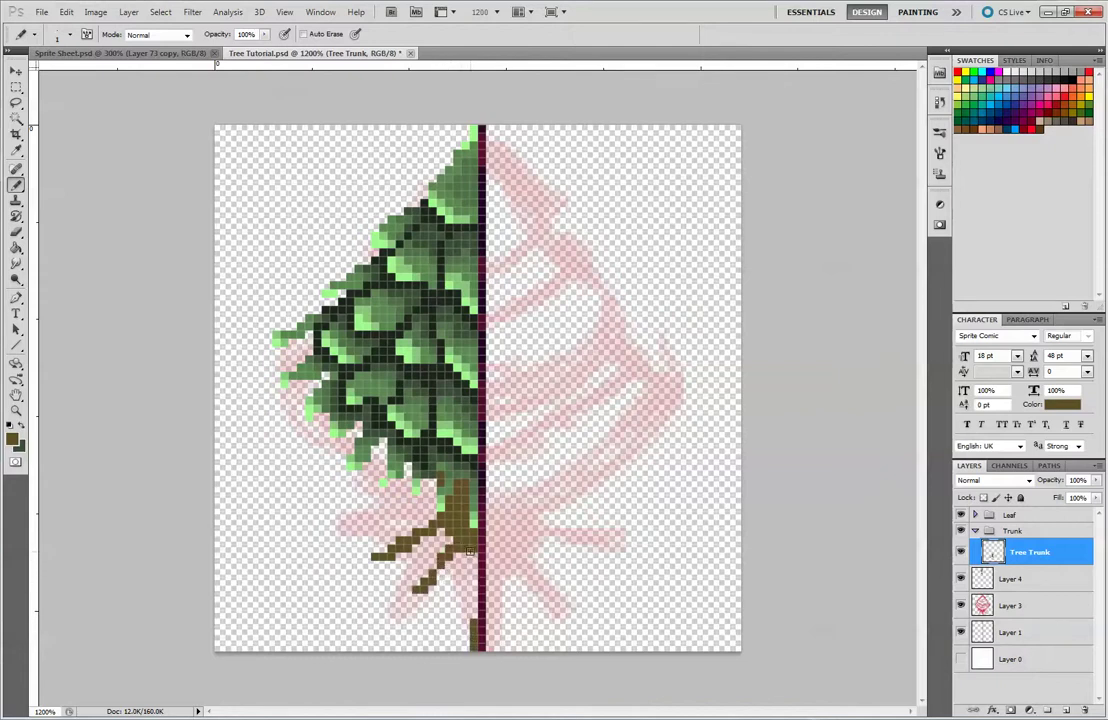
mouse_move(463, 599)
left_mouse_down()
mouse_move(467, 569)
mouse_move(447, 610)
left_mouse_up()
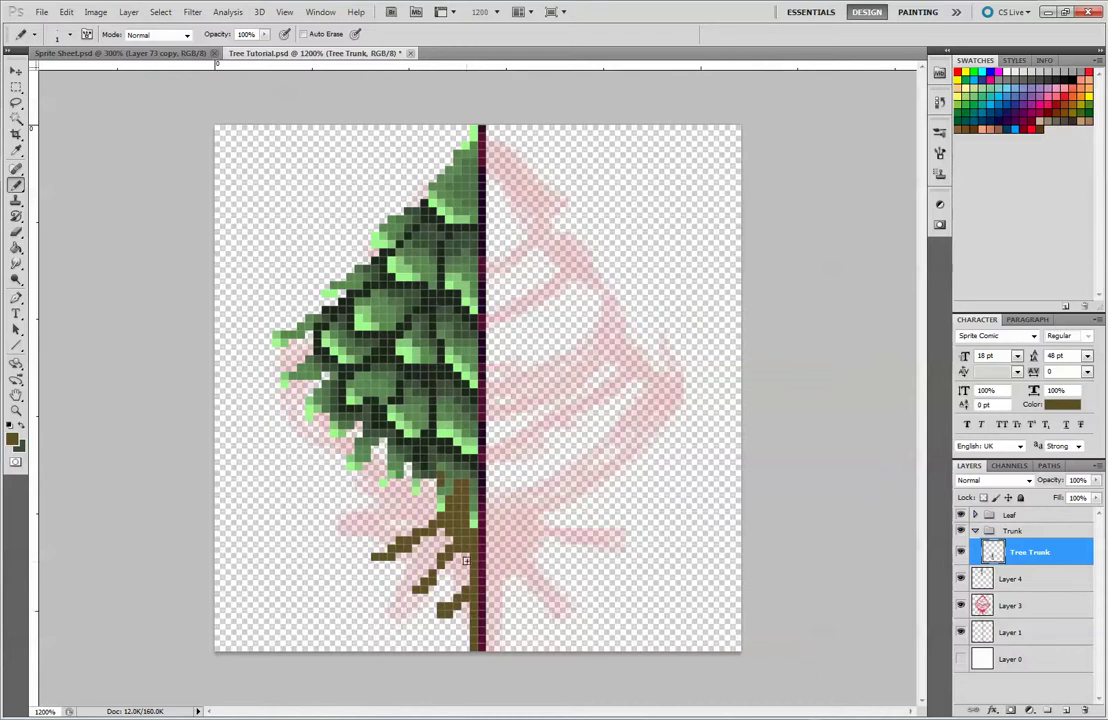
key("alt")
key("ctrl+alt+z")
key("ctrl+alt+z")
key("ctrl+alt+z")
key("ctrl+alt+z")
key("ctrl+alt+z")
key("ctrl+alt+z")
key("ctrl+alt+z")
key("ctrl+alt+z")
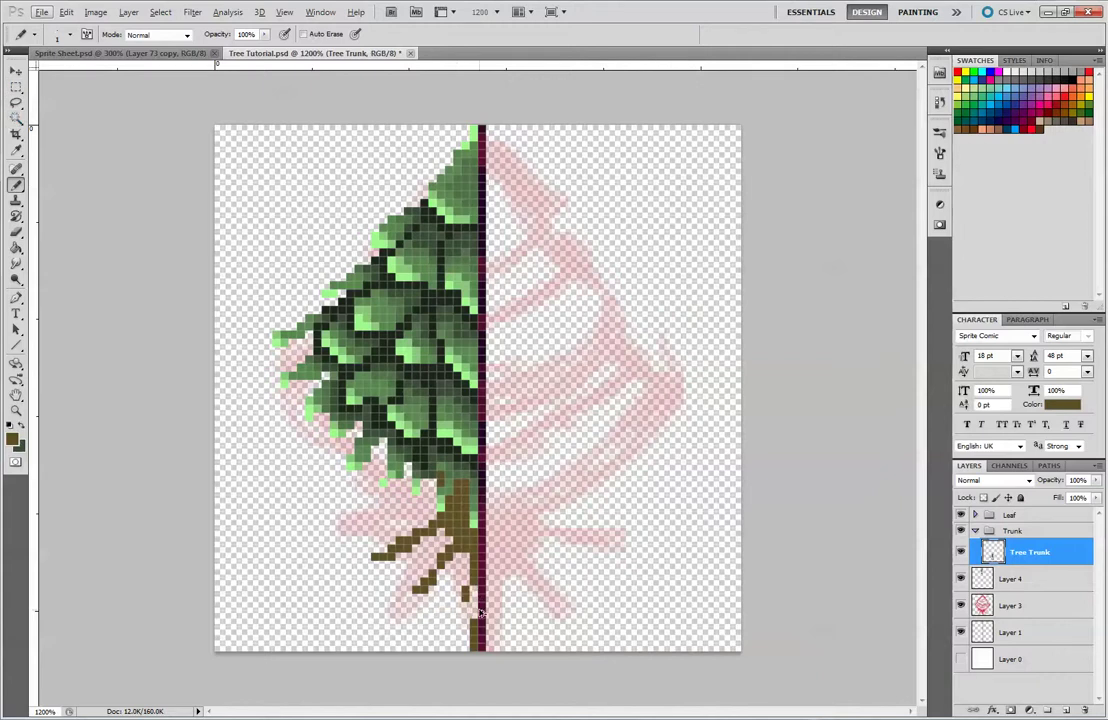
key("ctrl+alt+z")
key("ctrl+alt+z")
key("ctrl+alt+z")
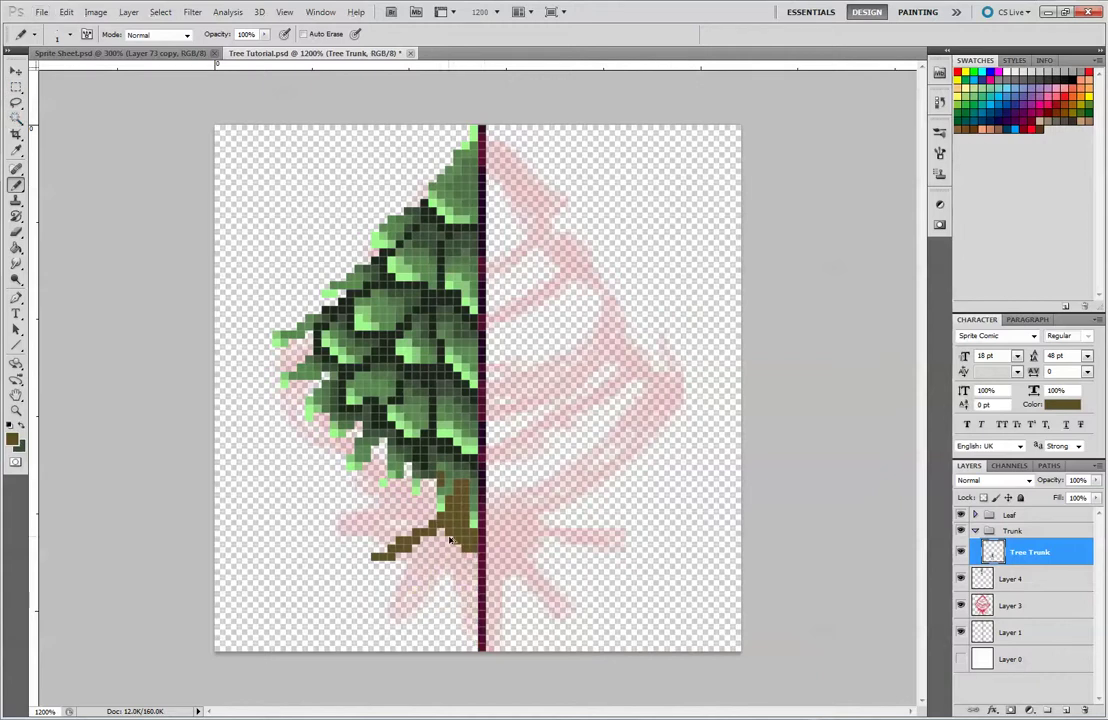
mouse_move(445, 530)
left_mouse_down()
mouse_move(440, 595)
mouse_move(467, 621)
left_mouse_up()
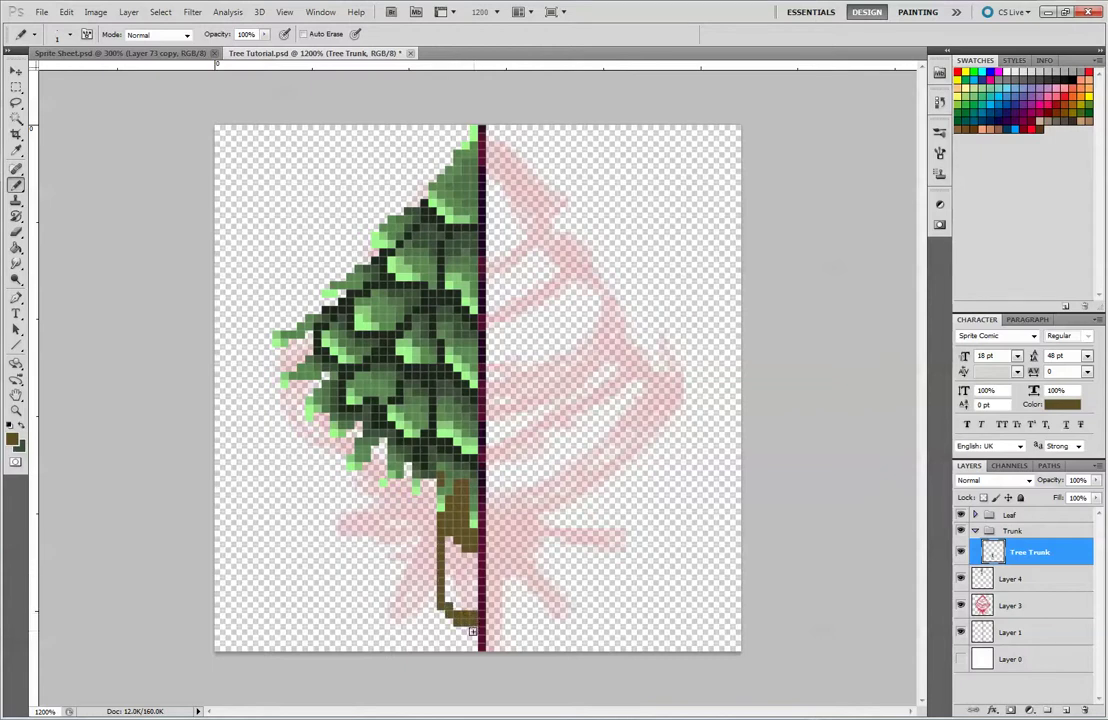
left_click_drag(464, 622, 476, 632)
mouse_move(461, 518)
left_mouse_down()
mouse_move(451, 586)
mouse_move(469, 549)
mouse_move(474, 597)
left_mouse_up()
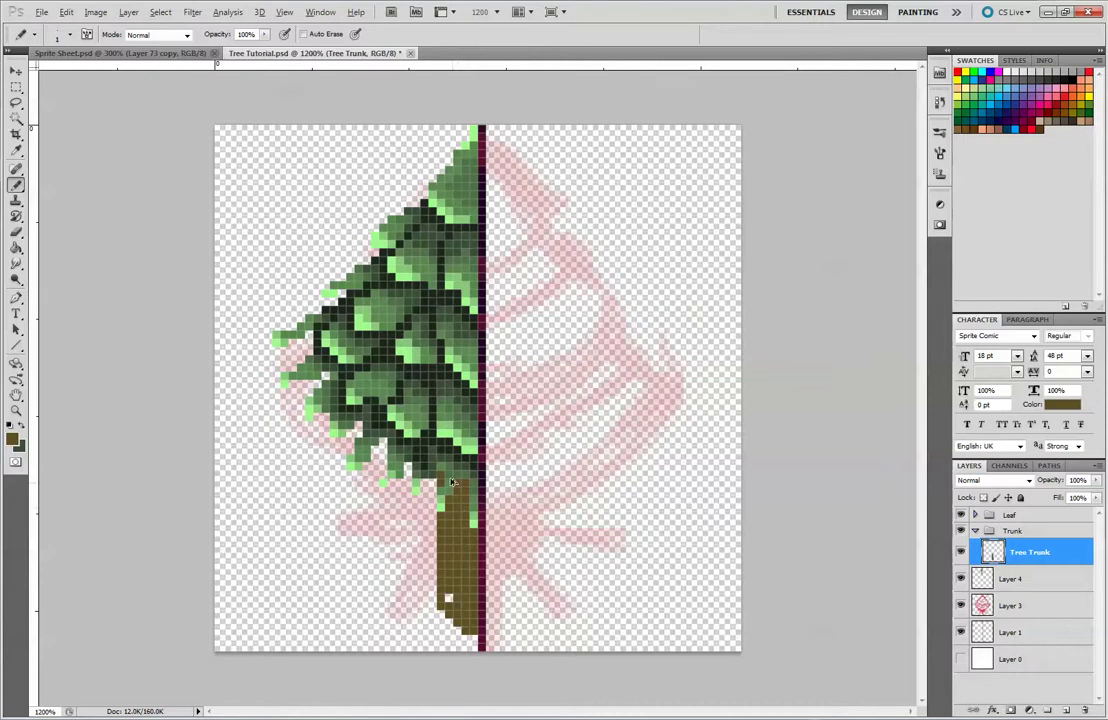
key("ctrl+alt+z")
key("ctrl+alt+z")
key("ctrl+alt+z")
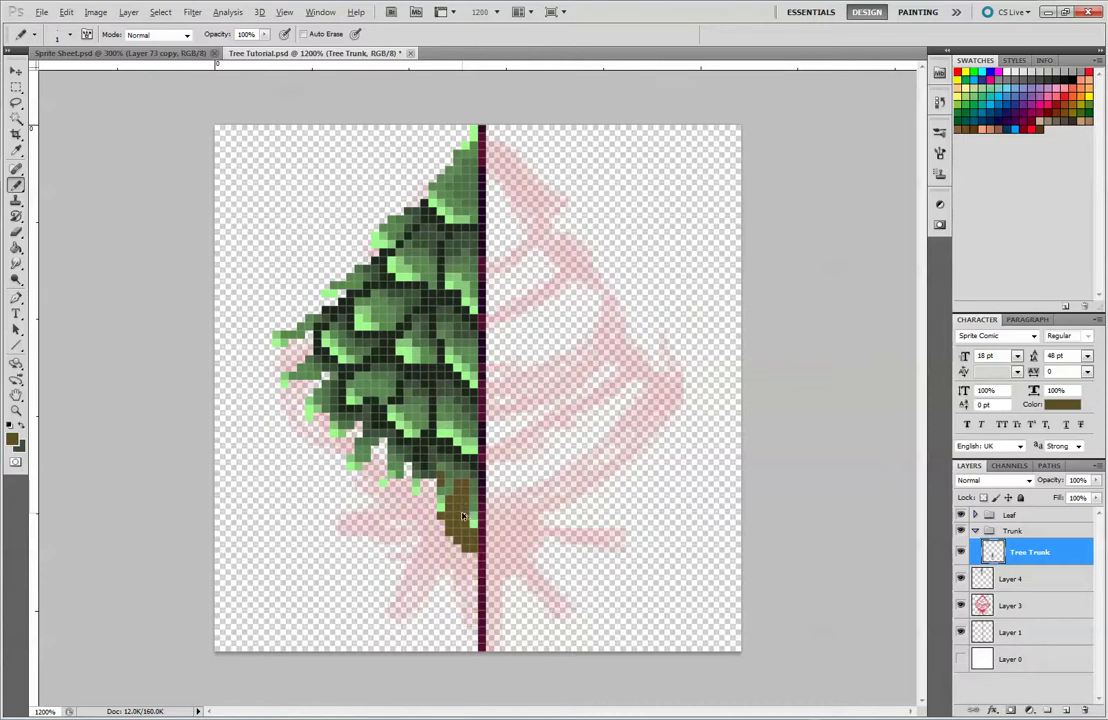
Extend the brown half trunk straight down towards the canvas's lower edge, alongside the centre line.
mouse_move(450, 548)
left_mouse_down()
mouse_move(452, 613)
mouse_move(469, 622)
mouse_move(471, 553)
mouse_move(463, 608)
left_mouse_up()
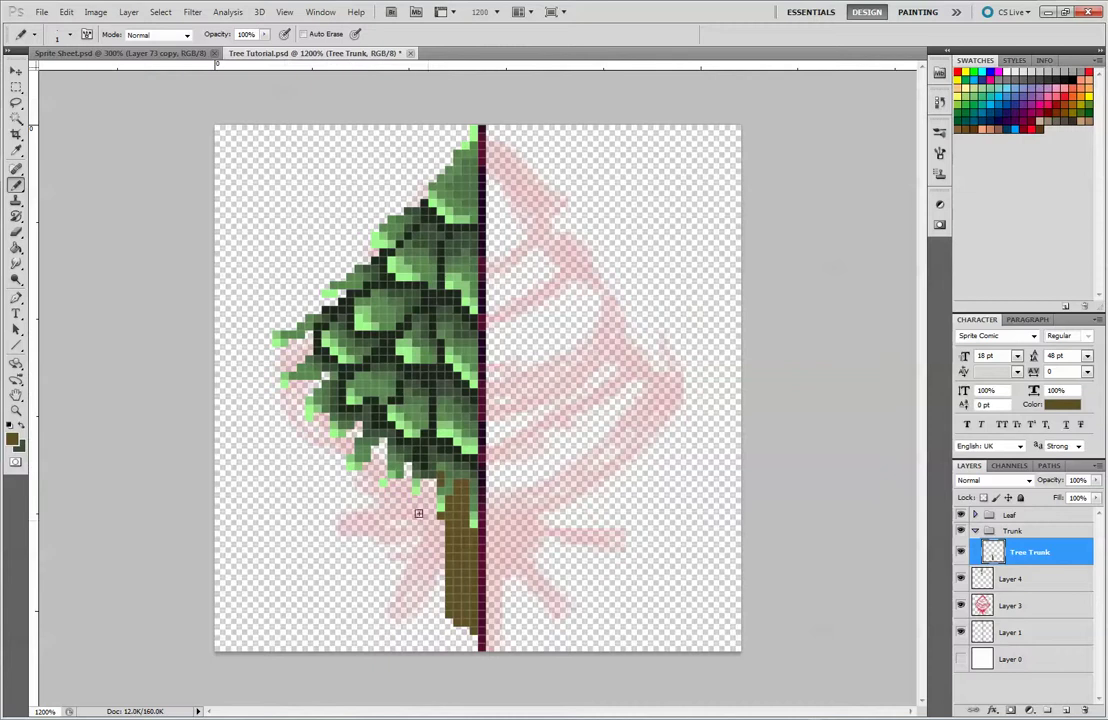
left_click(276, 333)
left_click_drag(259, 308, 259, 410)
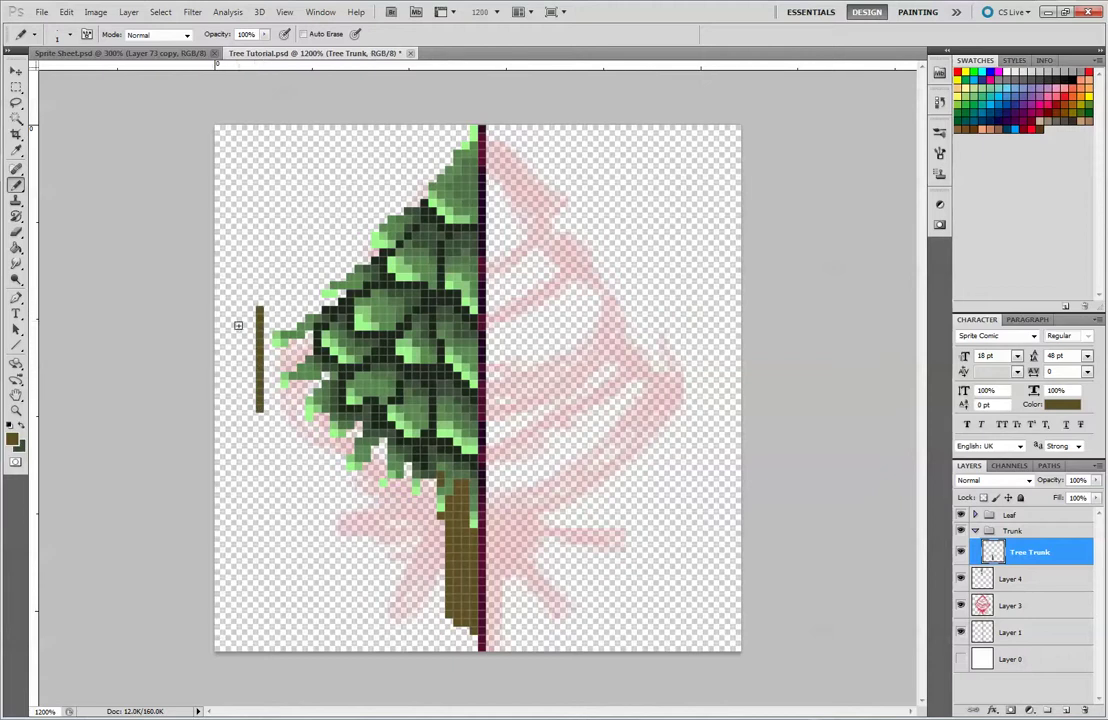
key("ctrl+z")
left_click_drag(258, 300, 267, 410)
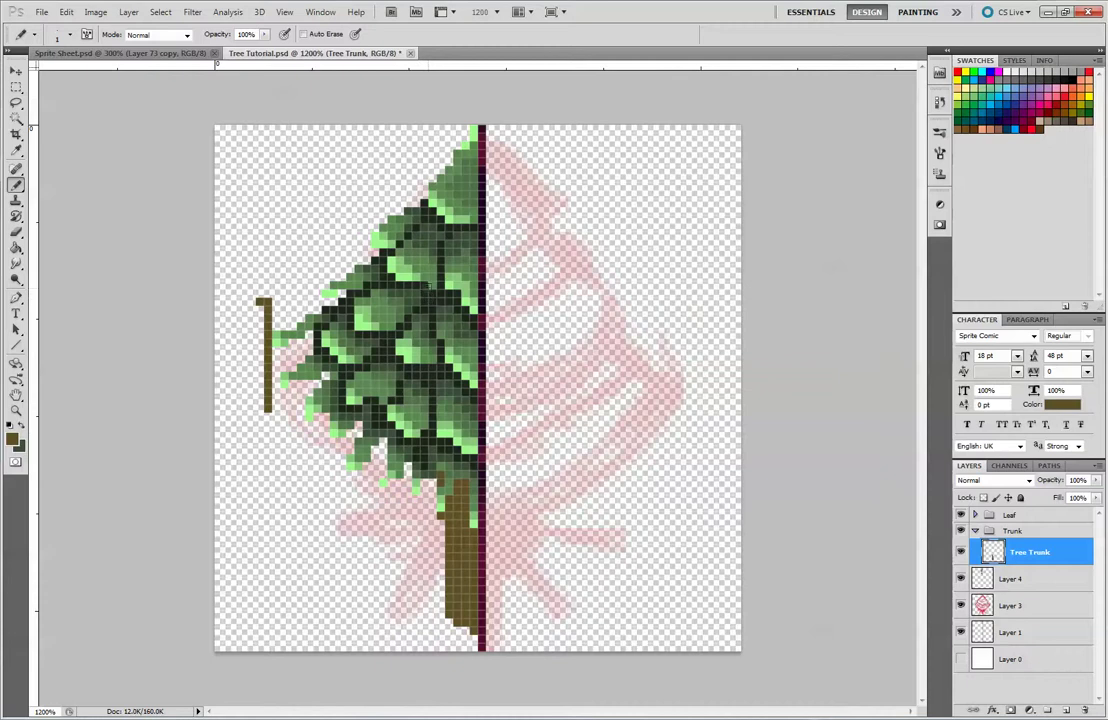
key("ctrl+z")
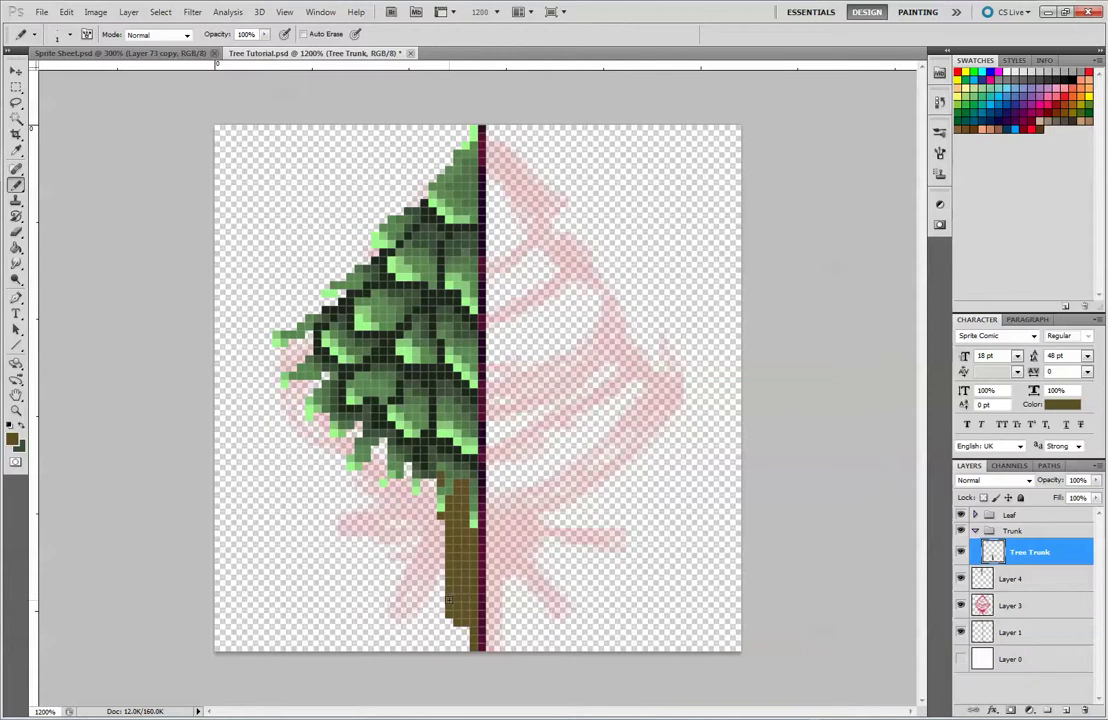
Erase the pixels at the trunk's lower outer corner into a stepped taper and return to the Pencil tool.
key("e")
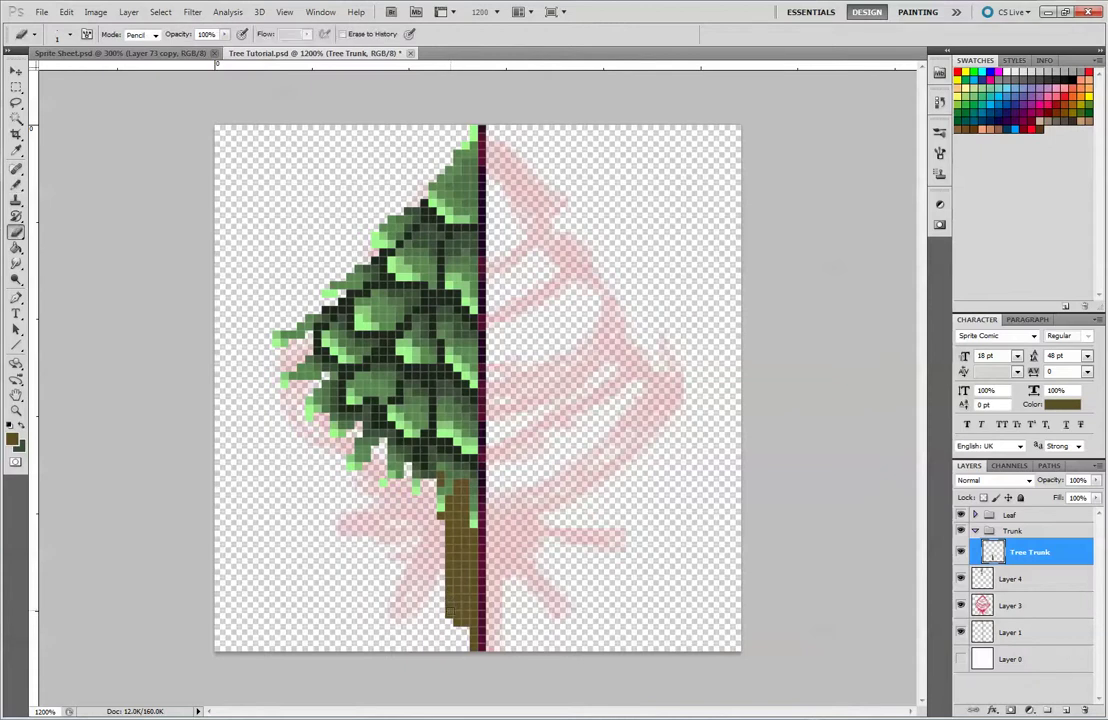
left_click_drag(450, 612, 465, 622)
key("b")
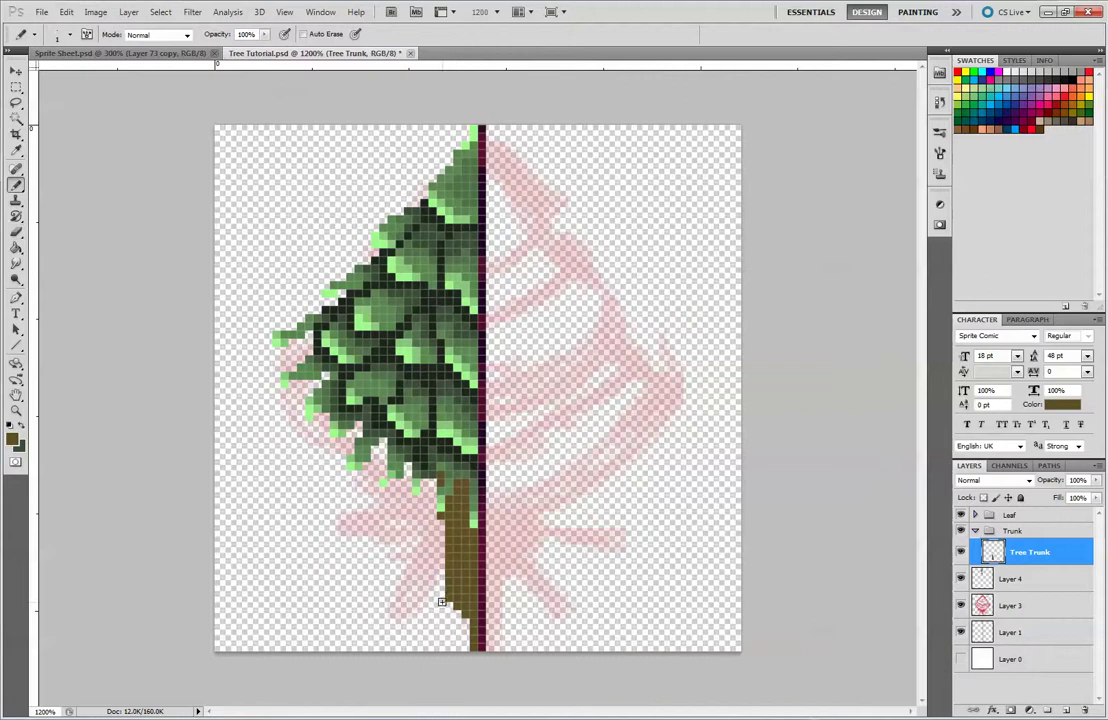
Paint three jagged brown roots branching outward from the trunk's lower outer edge, filling in their thicker bases.
mouse_move(442, 600)
left_mouse_down()
mouse_move(401, 606)
mouse_move(425, 620)
mouse_move(452, 608)
mouse_move(432, 637)
mouse_move(416, 639)
left_mouse_up()
key("ctrl+z")
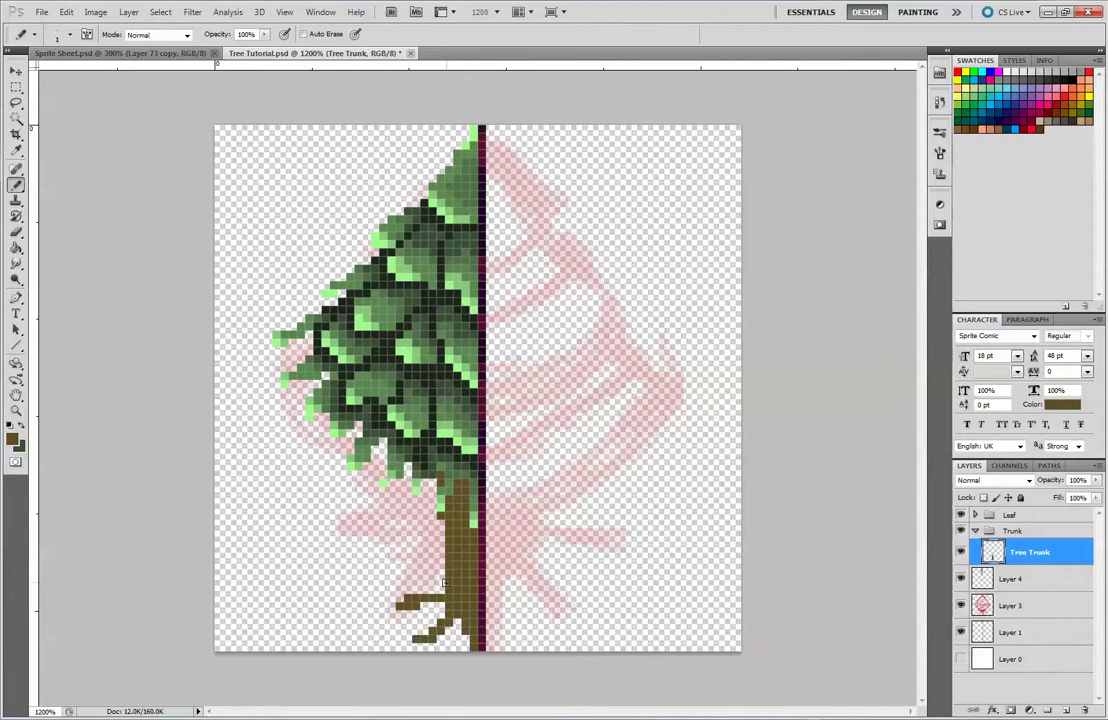
left_click(436, 567)
mouse_move(435, 569)
left_mouse_down()
mouse_move(422, 553)
mouse_move(441, 571)
left_mouse_up()
key("ctrl+alt+z")
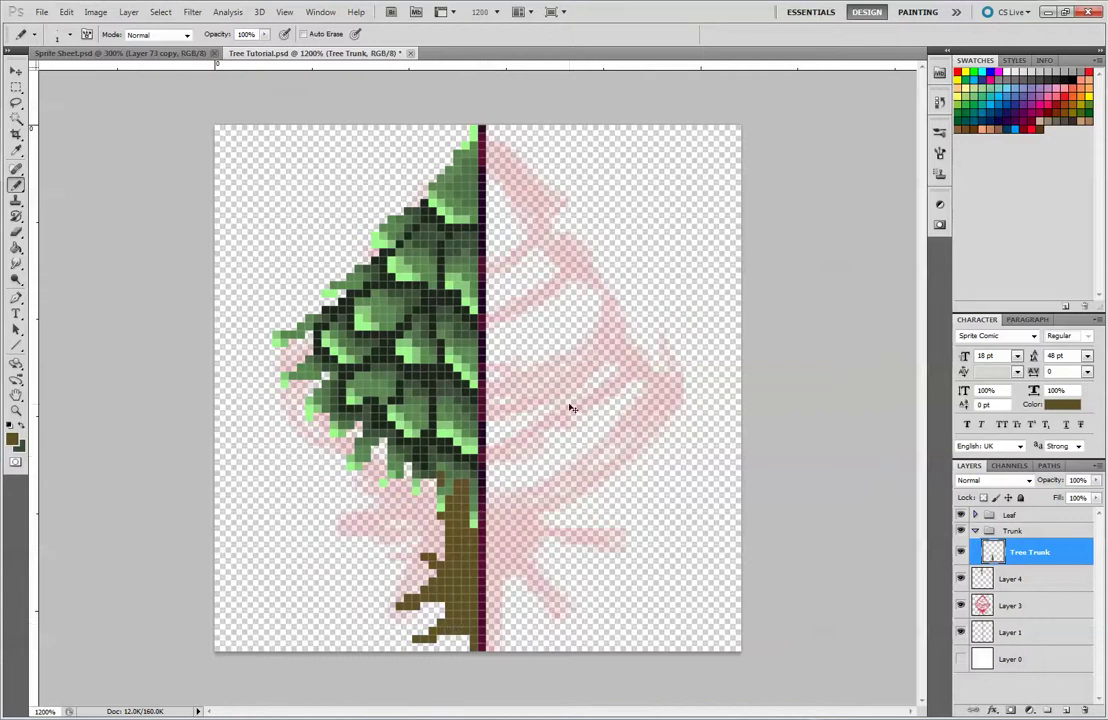
Examine the trunk and its roots at reduced size and close up against the foliage.
key("ctrl+minus")
key("ctrl+minus")
key("ctrl+minus")
key("ctrl+minus")
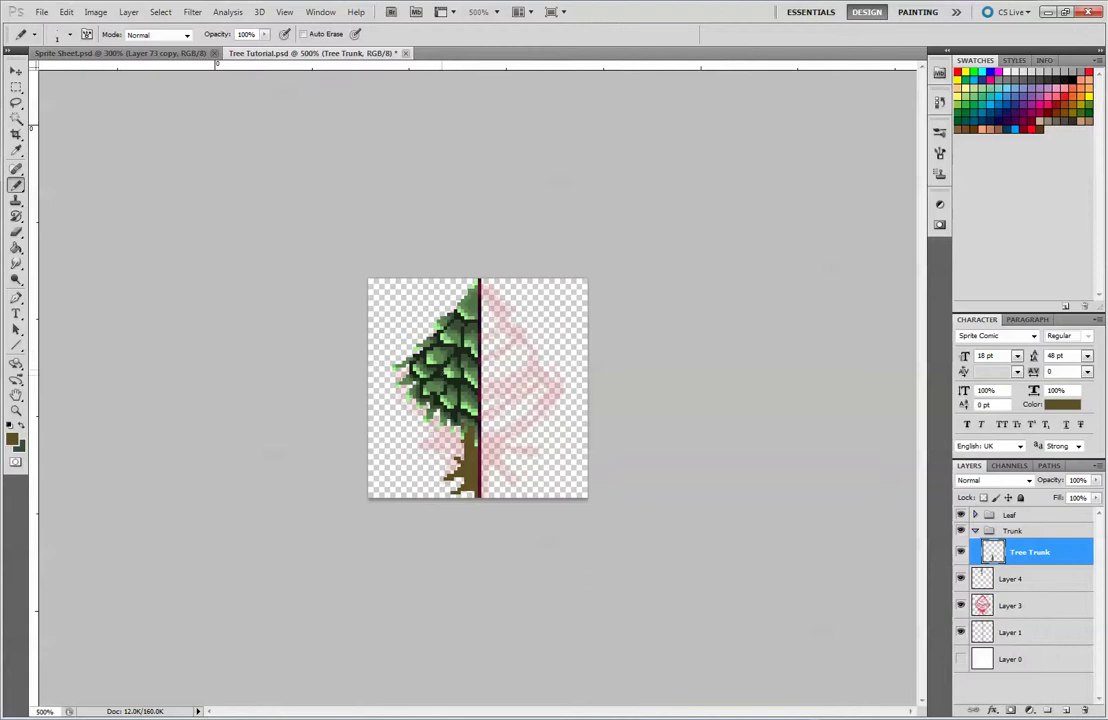
left_click(449, 374, "alt")
left_click(473, 458, "alt")
key("ctrl+plus")
key("ctrl+plus")
key("ctrl+plus")
key("ctrl+plus")
key("ctrl+plus")
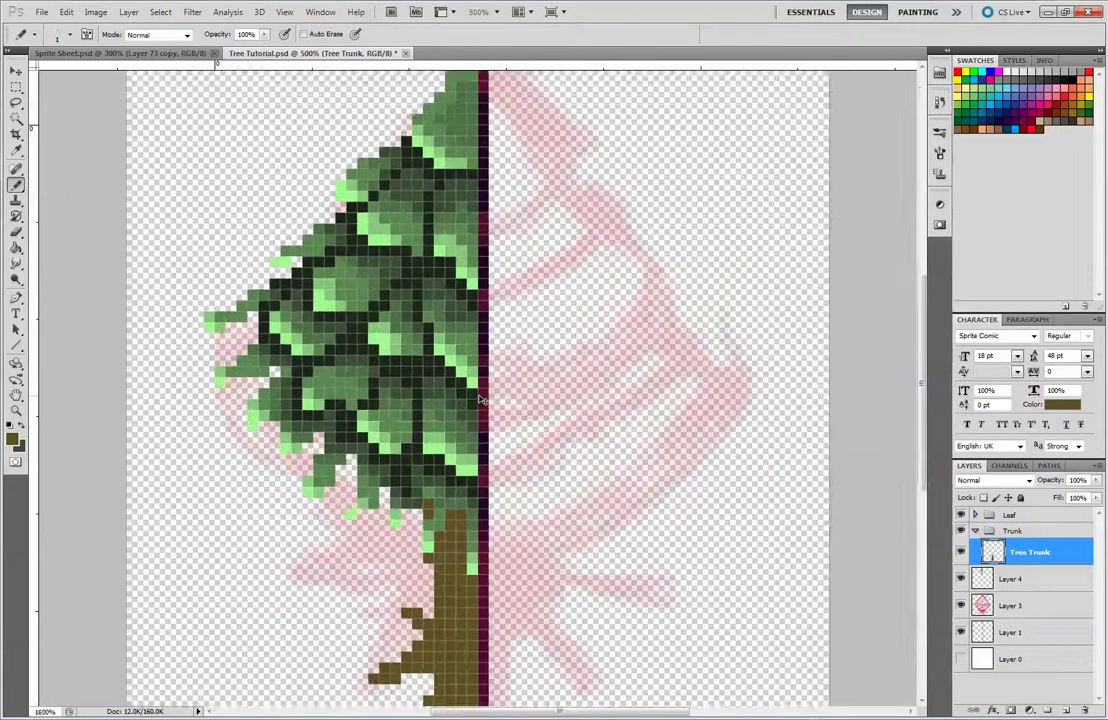
key("ctrl+minus")
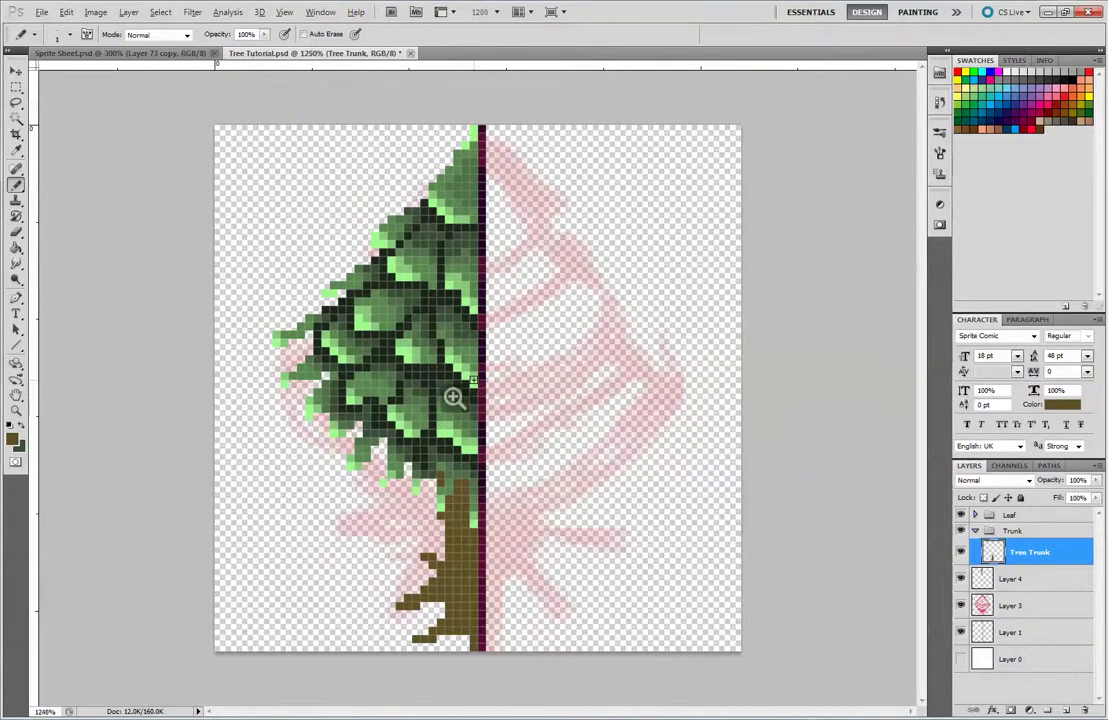
scroll(455, 396, "up", 1)
Set the foreground colour to dark brown #393017 and add a new layer above the Tree Trunk layer for pencil shading.
left_click(13, 438)
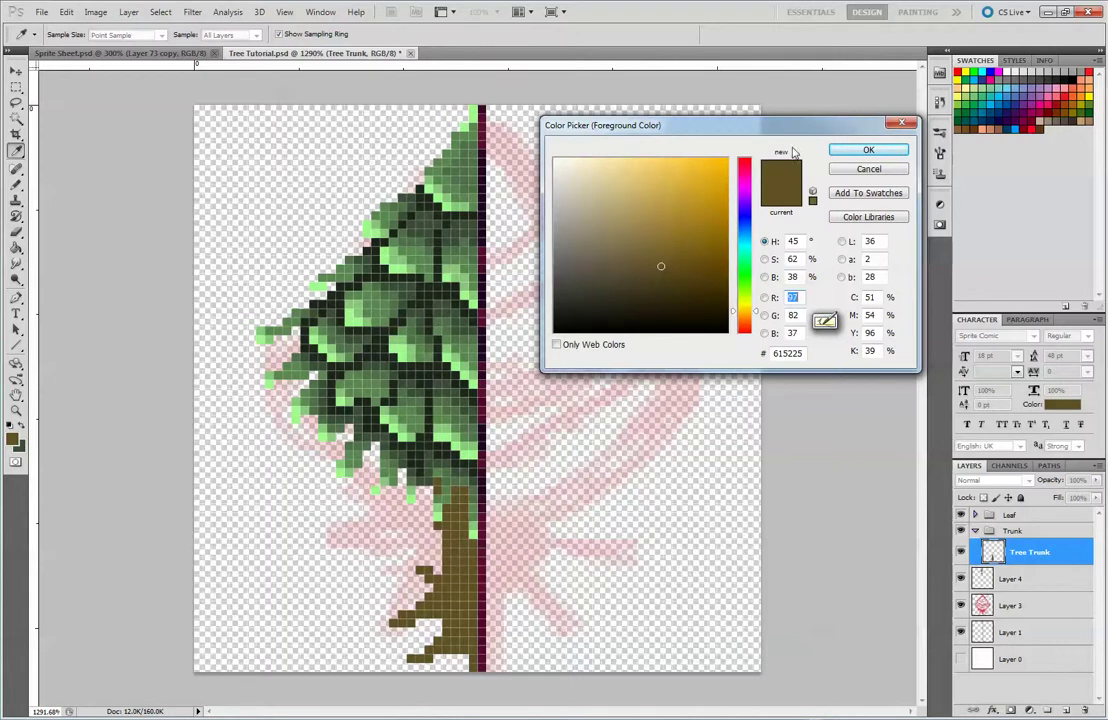
left_click(663, 293)
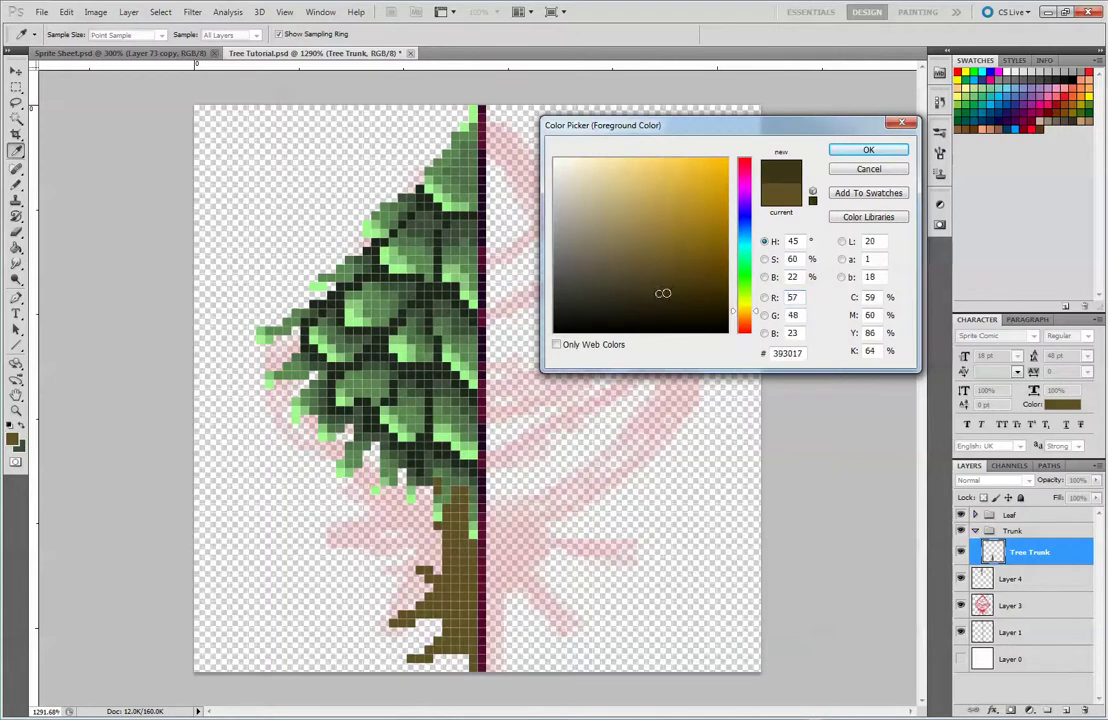
key("Return")
key("b")
left_click(1067, 710)
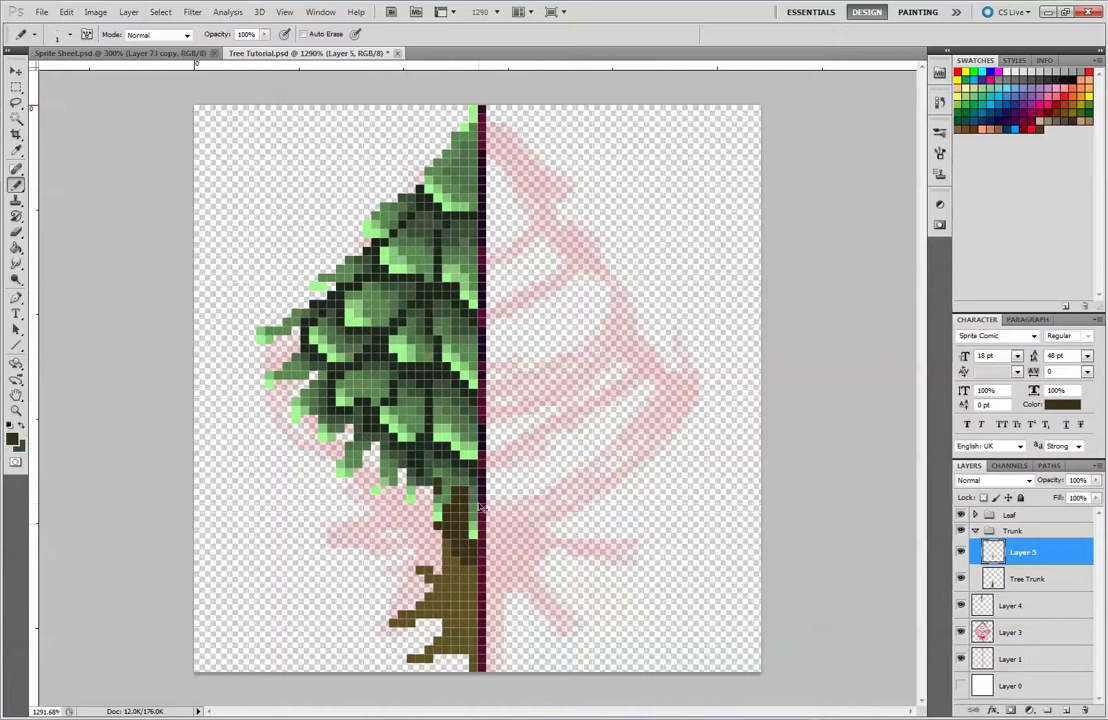
Paint dark brown shading below the foliage and down the trunk and roots, adding a small dark side branch near the top.
key("ctrl+minus")
key("ctrl+minus")
key("ctrl+minus")
key("ctrl+minus")
key("ctrl+minus")
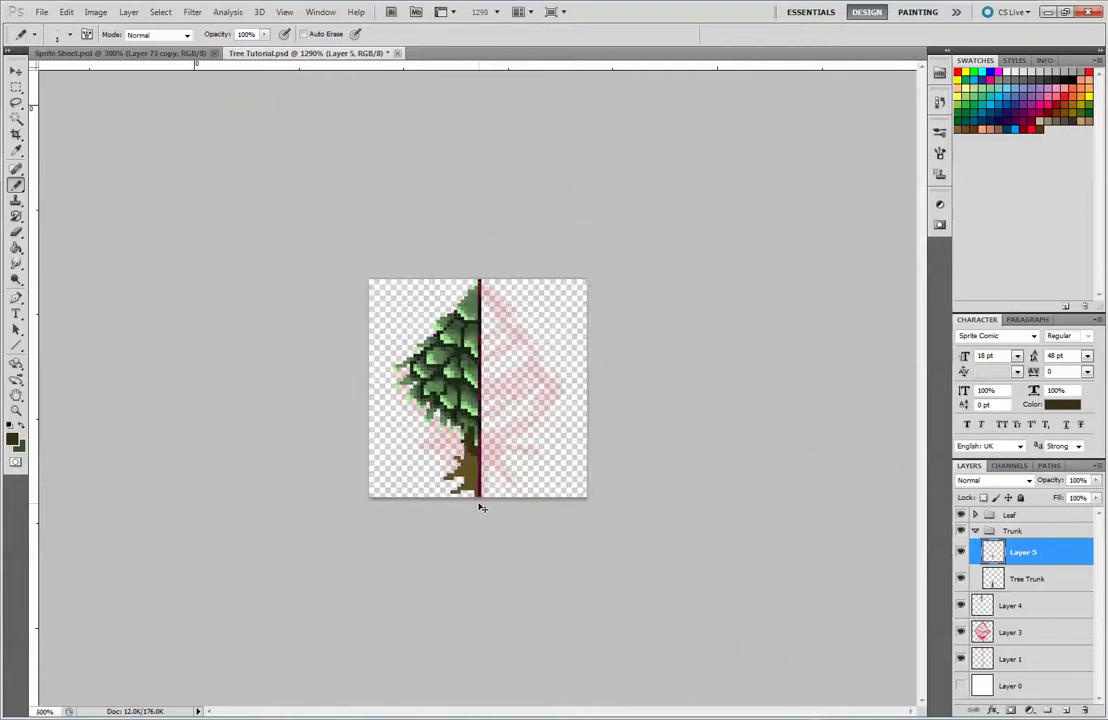
scroll(481, 508, "down", 2)
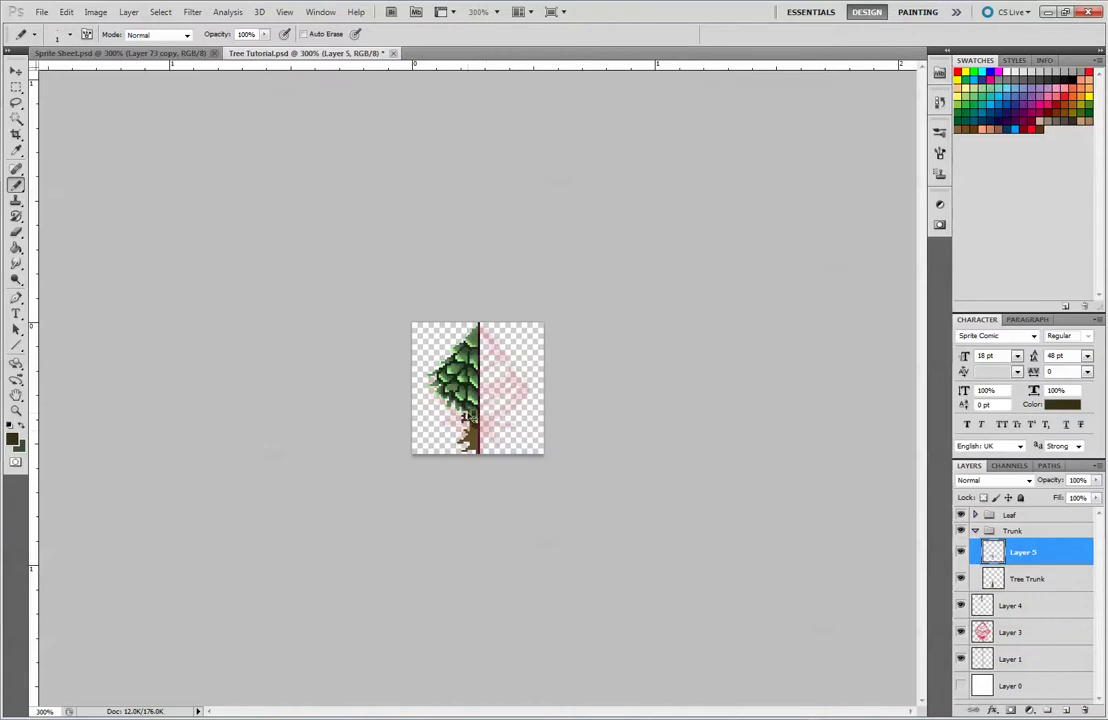
scroll(468, 418, "up", 4)
scroll(468, 418, "up", 7)
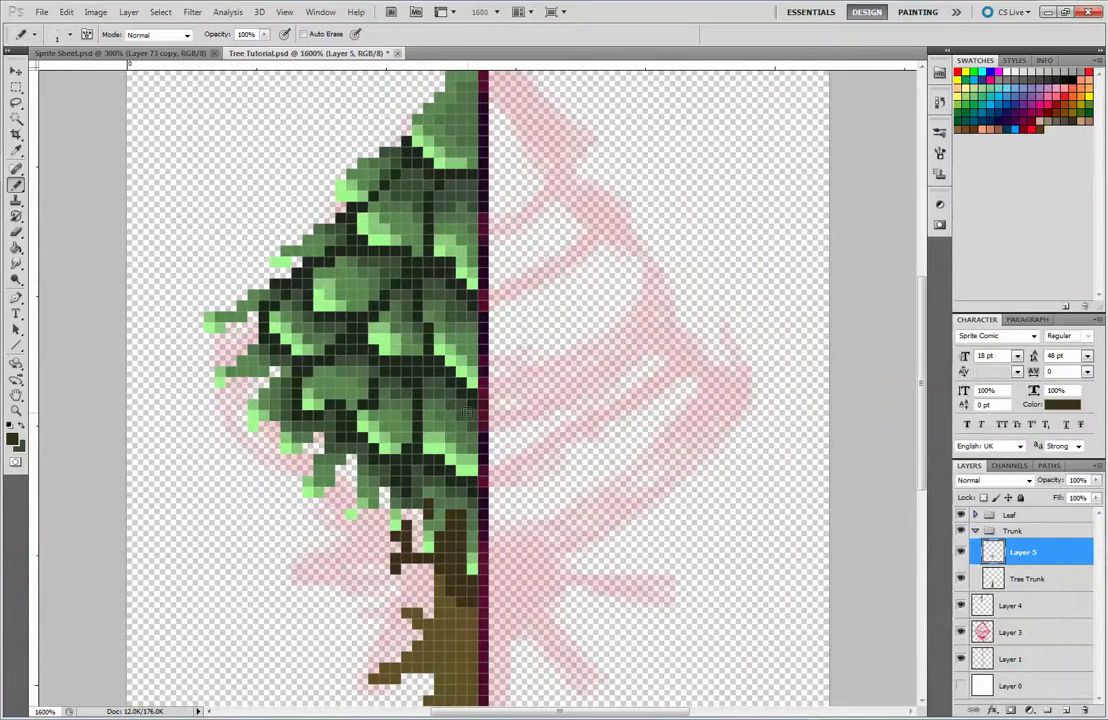
left_click_drag(598, 340, 618, 185)
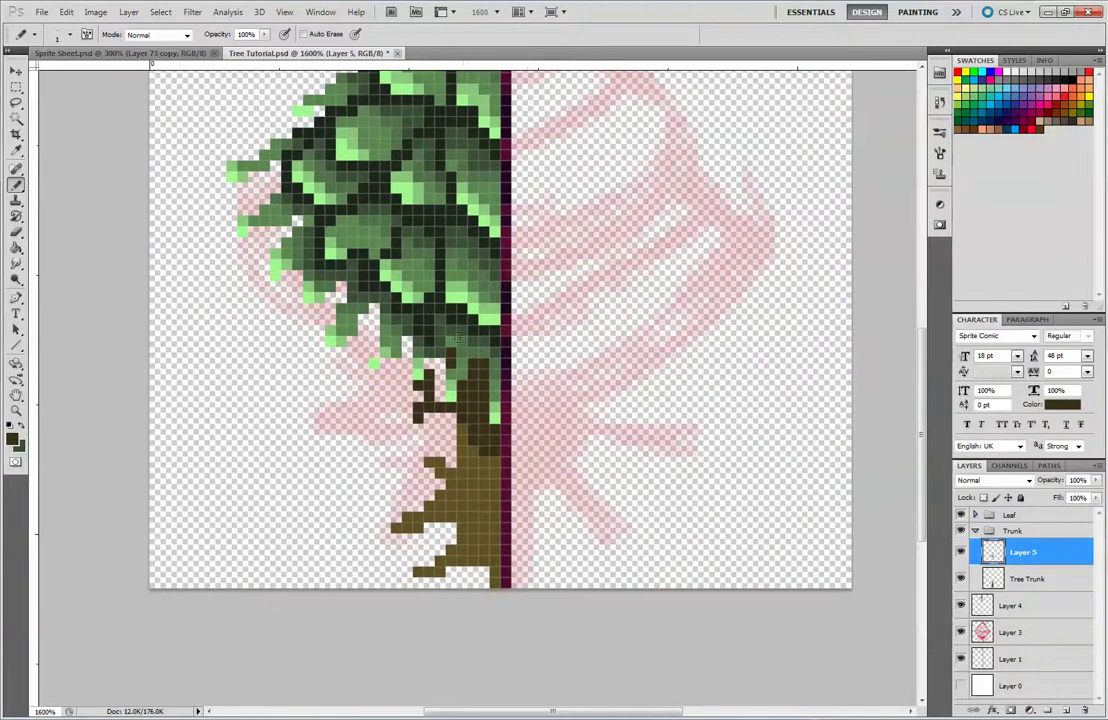
mouse_move(460, 560)
left_mouse_down()
mouse_move(484, 560)
mouse_move(473, 549)
mouse_move(484, 528)
left_mouse_up()
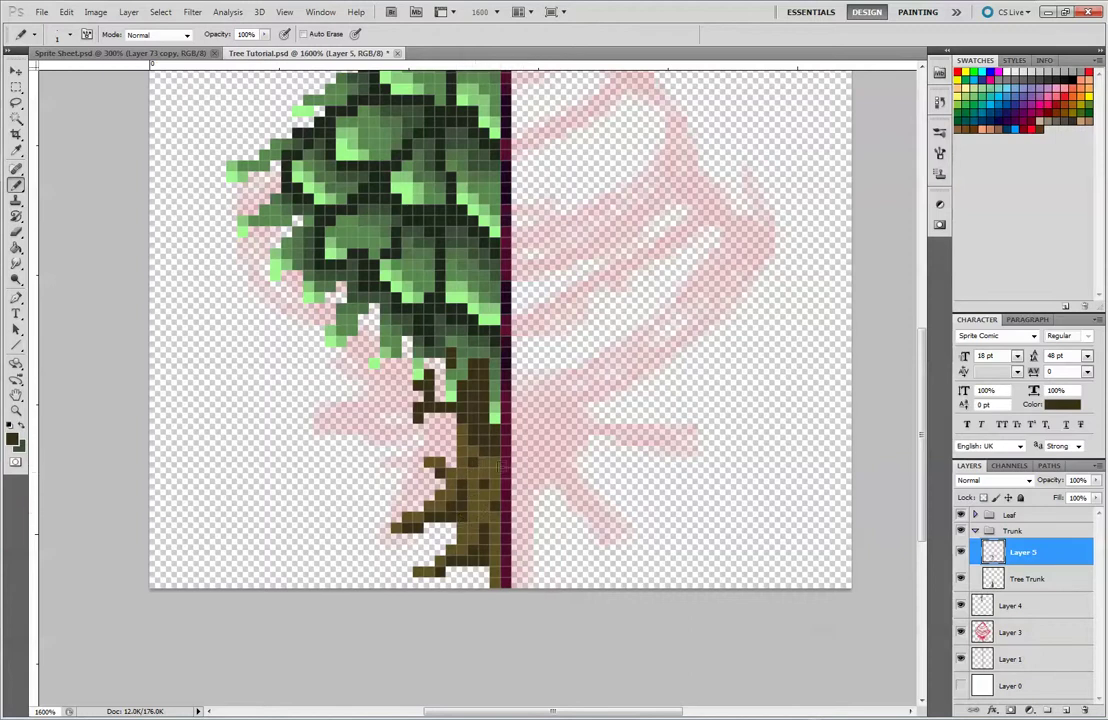
Examine the shaded trunk at reduced size for contrast with the foliage.
key("ctrl+minus")
key("ctrl+minus")
key("ctrl+minus")
key("ctrl+minus")
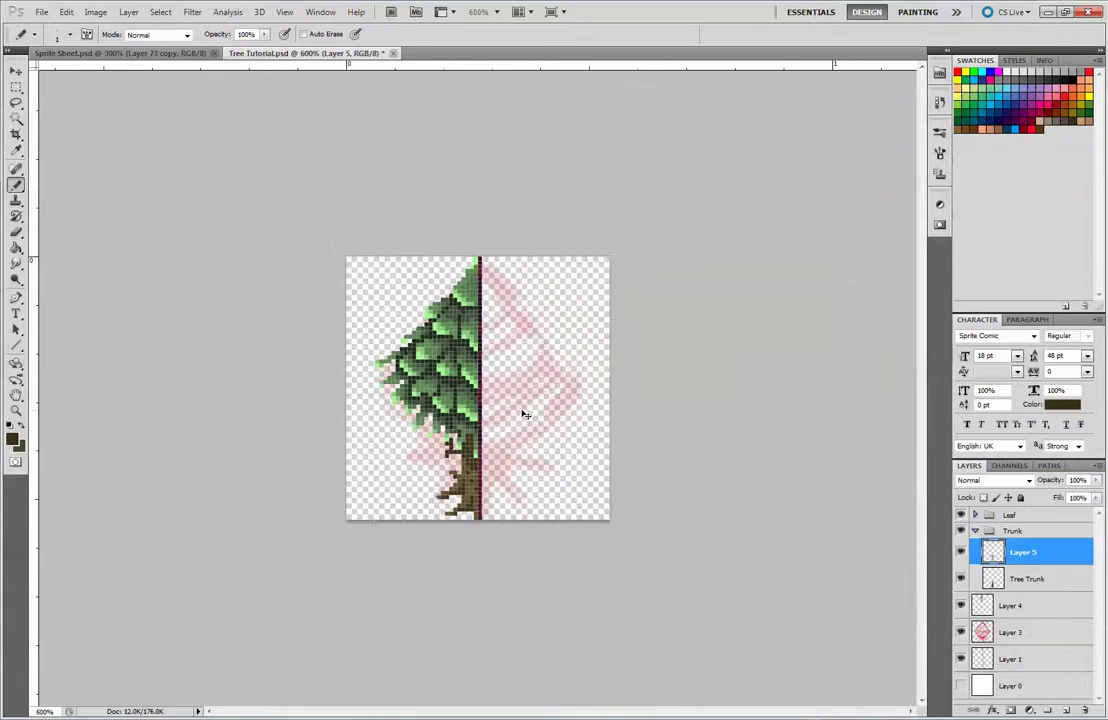
key("ctrl+minus")
key("ctrl+minus")
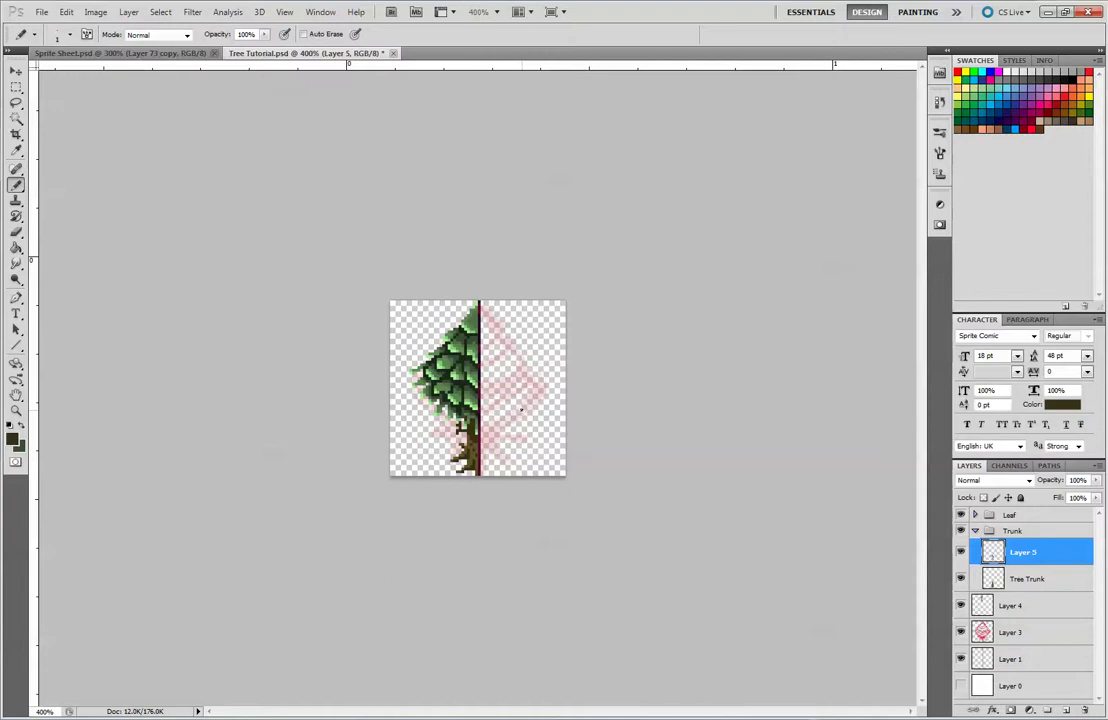
key("ctrl+plus")
key("ctrl+plus")
key("ctrl+plus")
key("ctrl+plus")
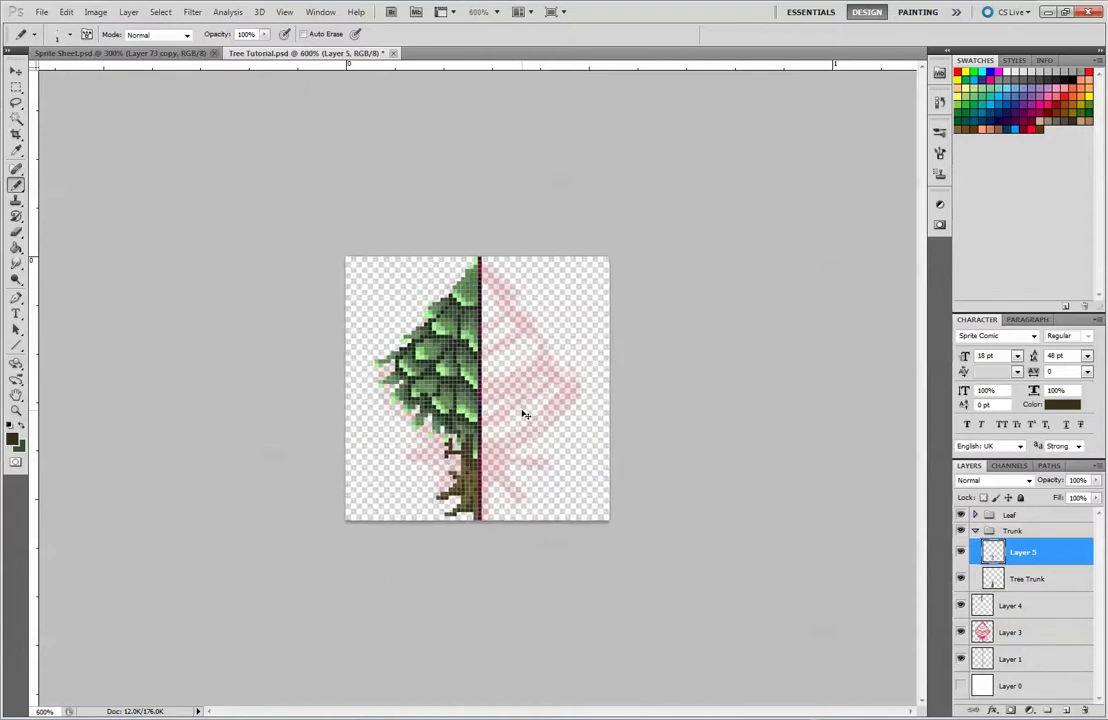
key("ctrl+plus")
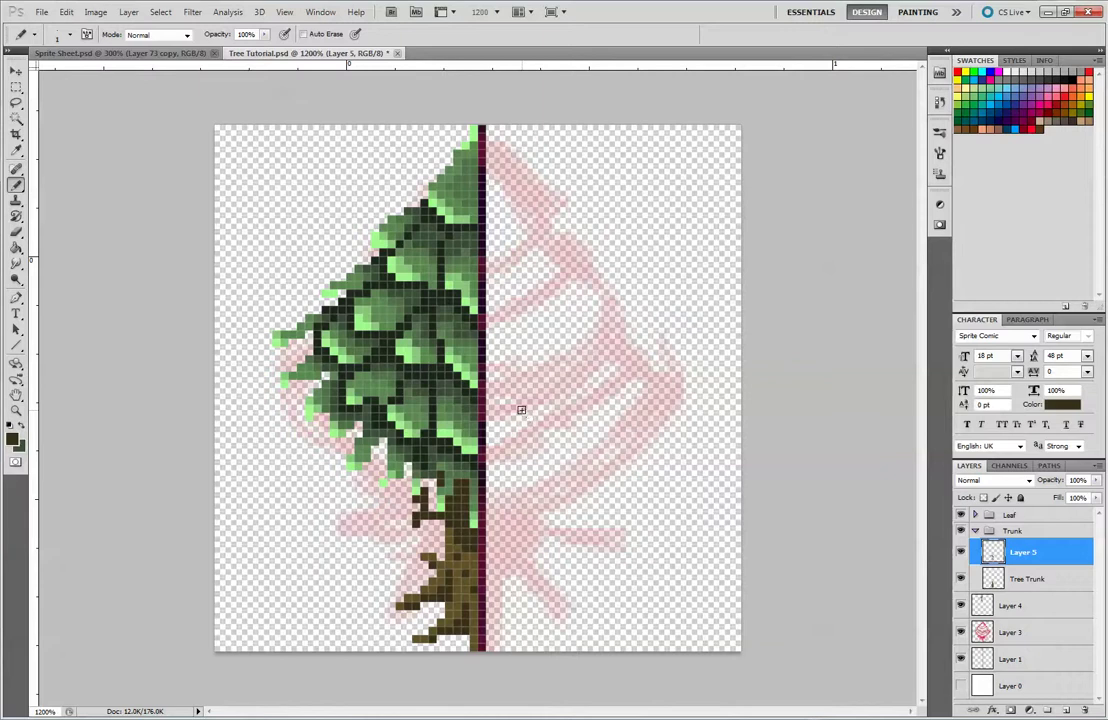
key("ctrl+plus")
key("ctrl+minus")
Rename the trunk shading layer as Tree Trunk Shadow.
double_click(1024, 553)
type("Tree Trunk SHadow")
key("Return")
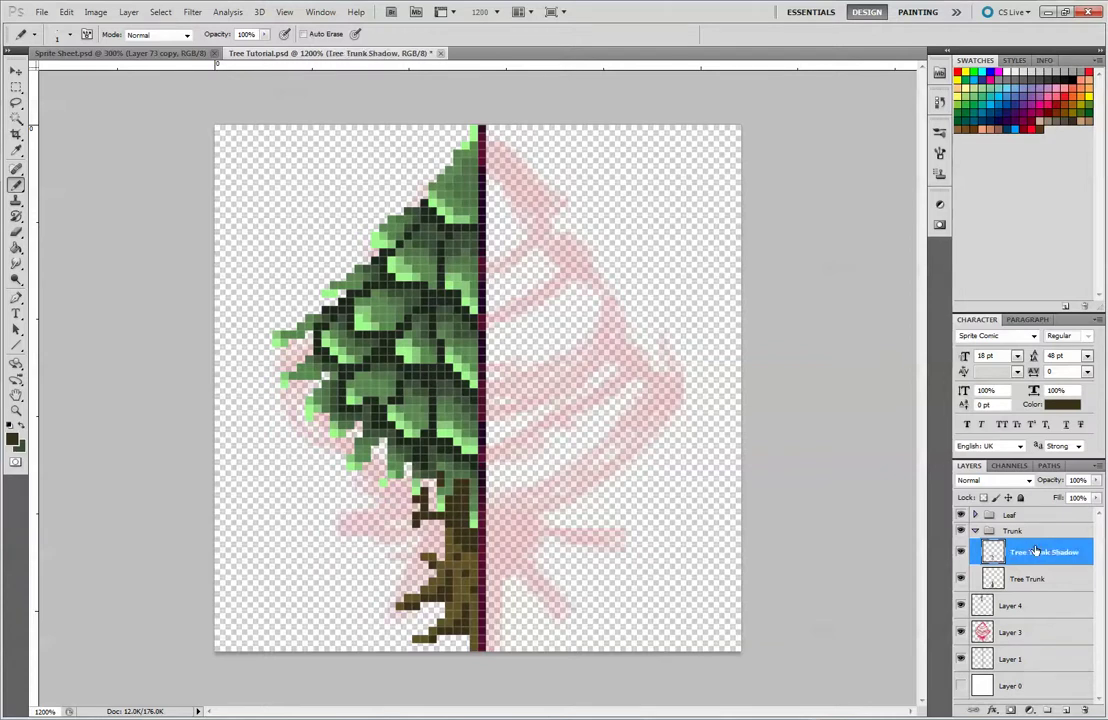
Set the foreground colour to a light tan based on the trunk's brown and add a new layer above Tree Trunk Shadow.
left_click(470, 562, "alt")
left_click(13, 439)
left_click_drag(657, 219, 649, 213)
left_click(851, 150)
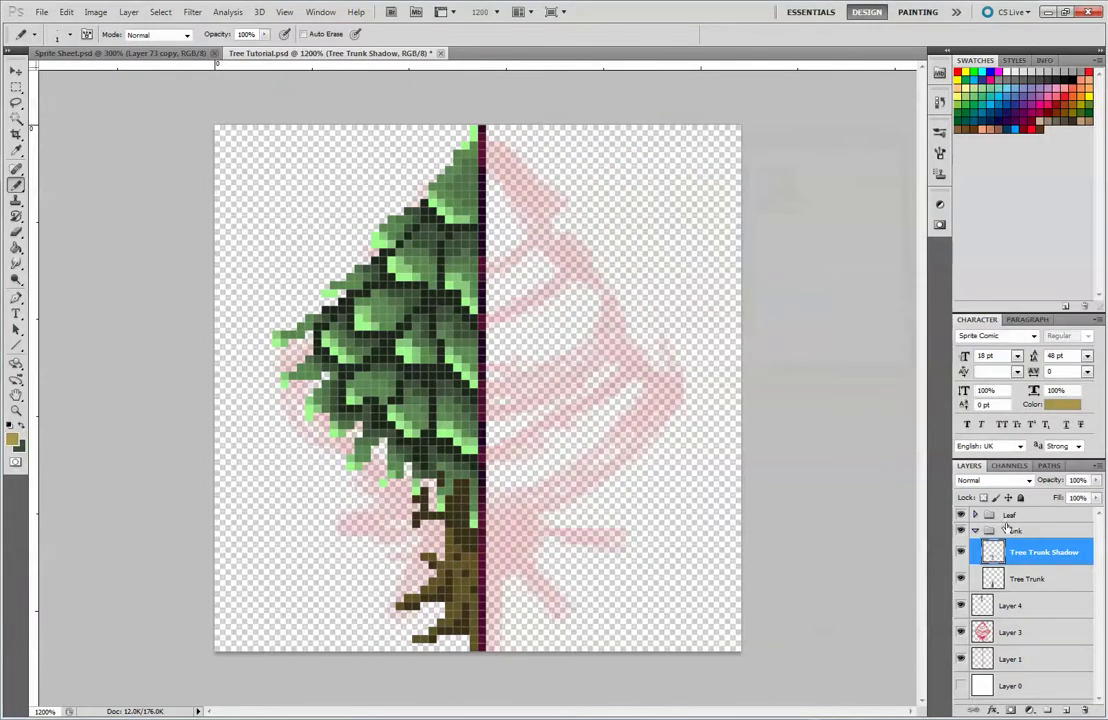
left_click(1064, 708)
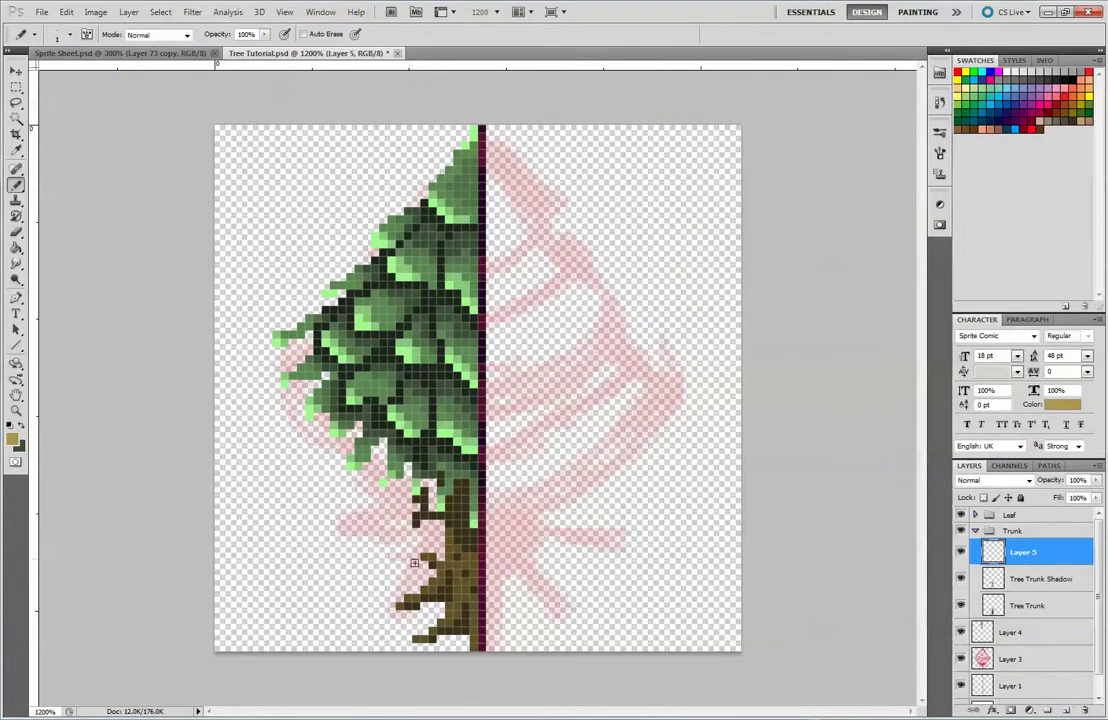
Paint light tan highlight pixels on the trunk, the root tips and the trunk's base.
left_click(458, 548)
left_click(456, 515)
left_click(453, 565)
left_click(456, 608)
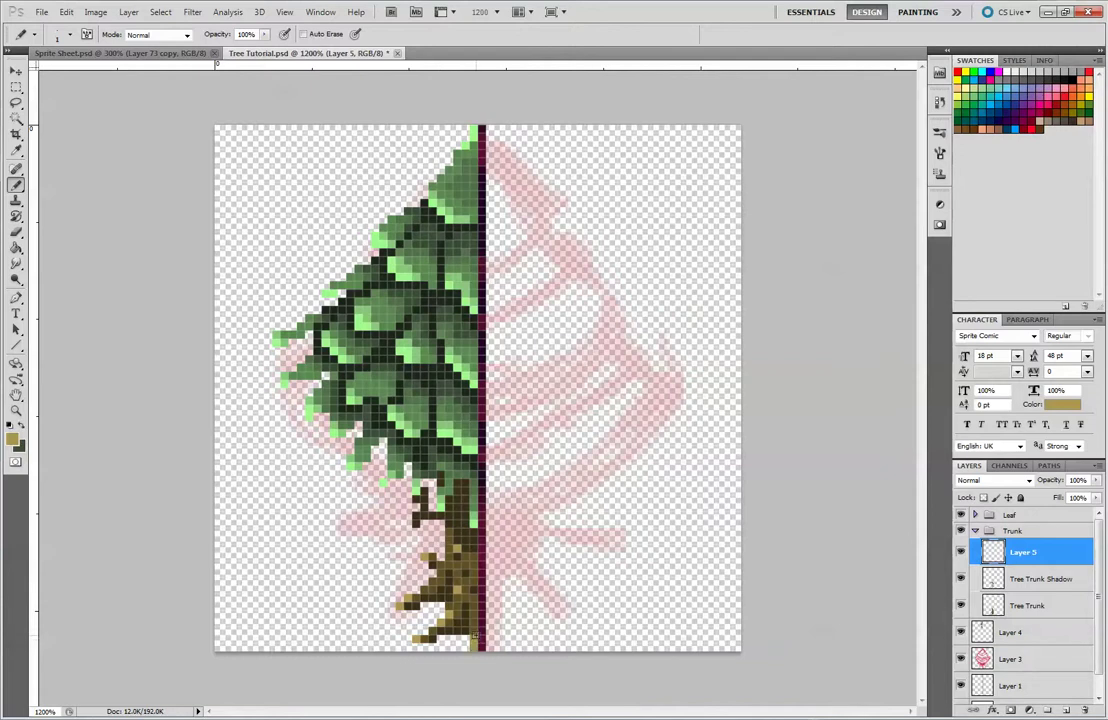
key("ctrl+minus")
key("ctrl+minus")
key("ctrl+minus")
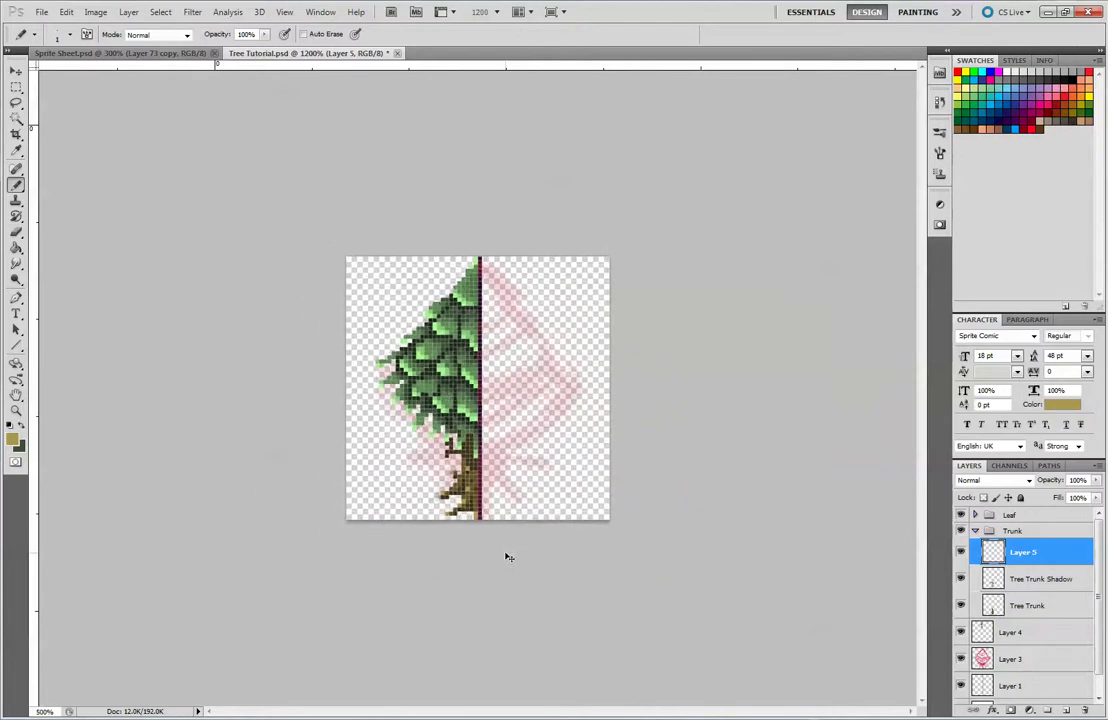
key("ctrl+plus")
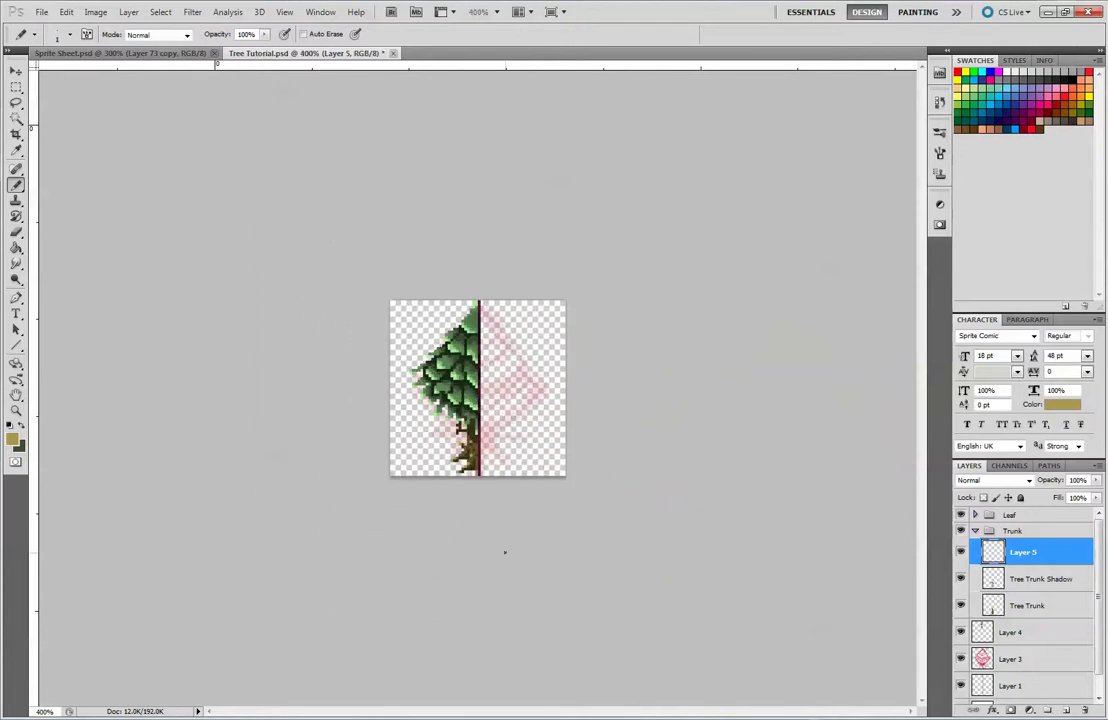
Switch to the Rectangular Marquee tool and open the highlight layer's name for editing.
left_click(15, 88)
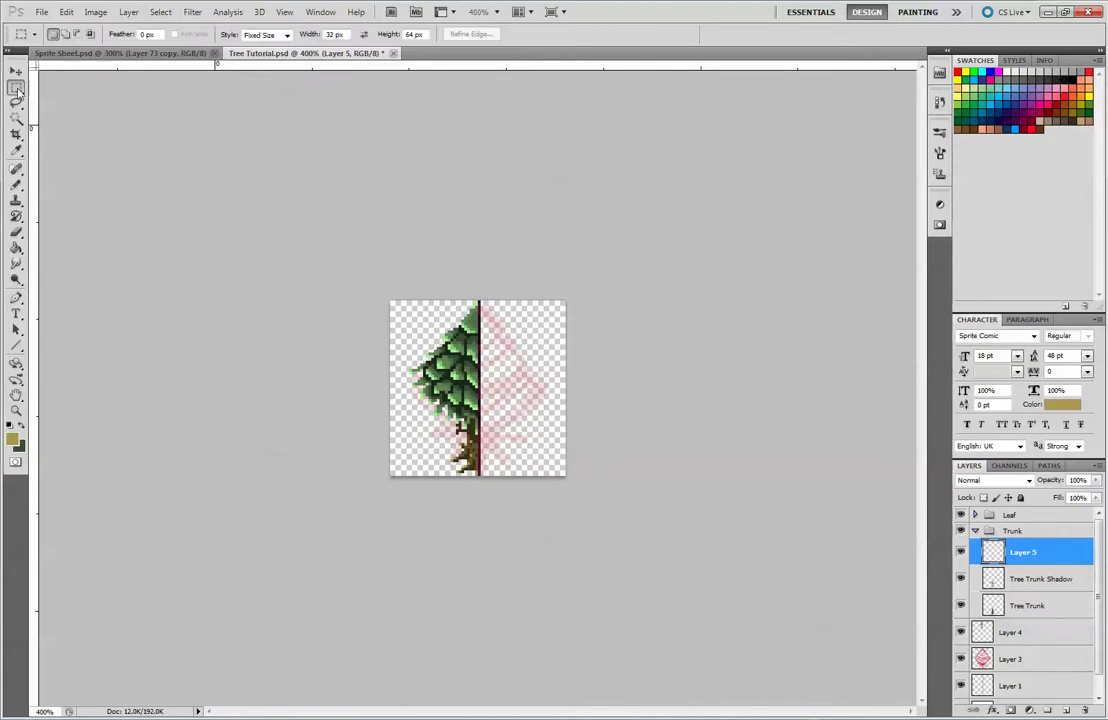
double_click(1020, 553)
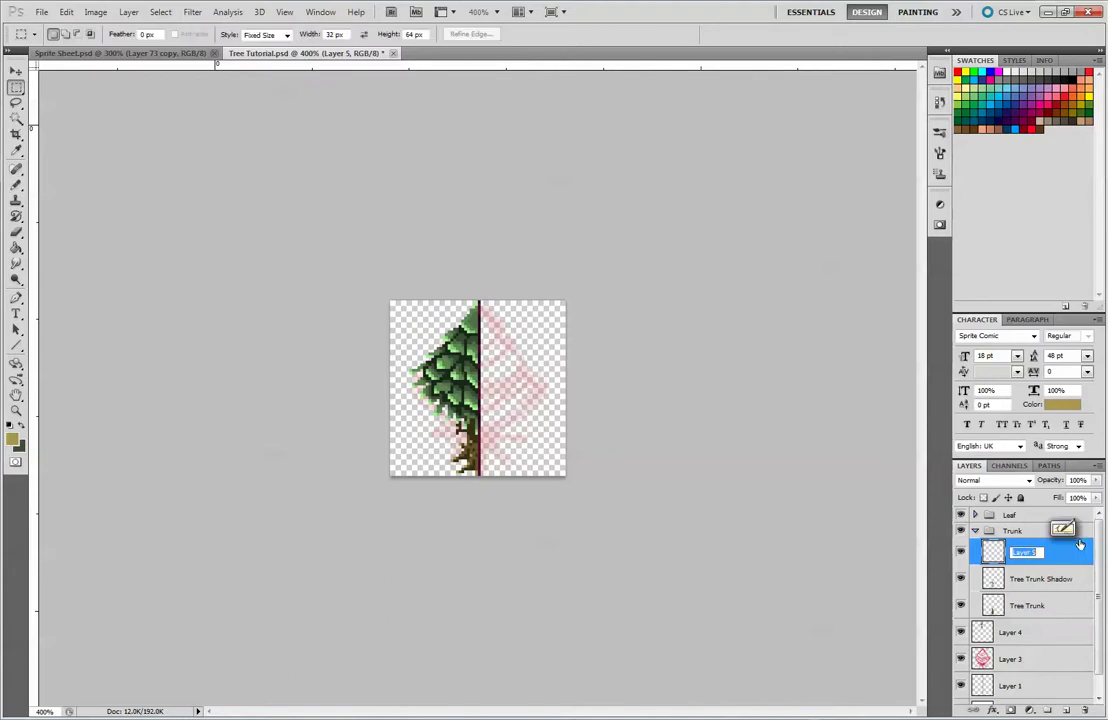
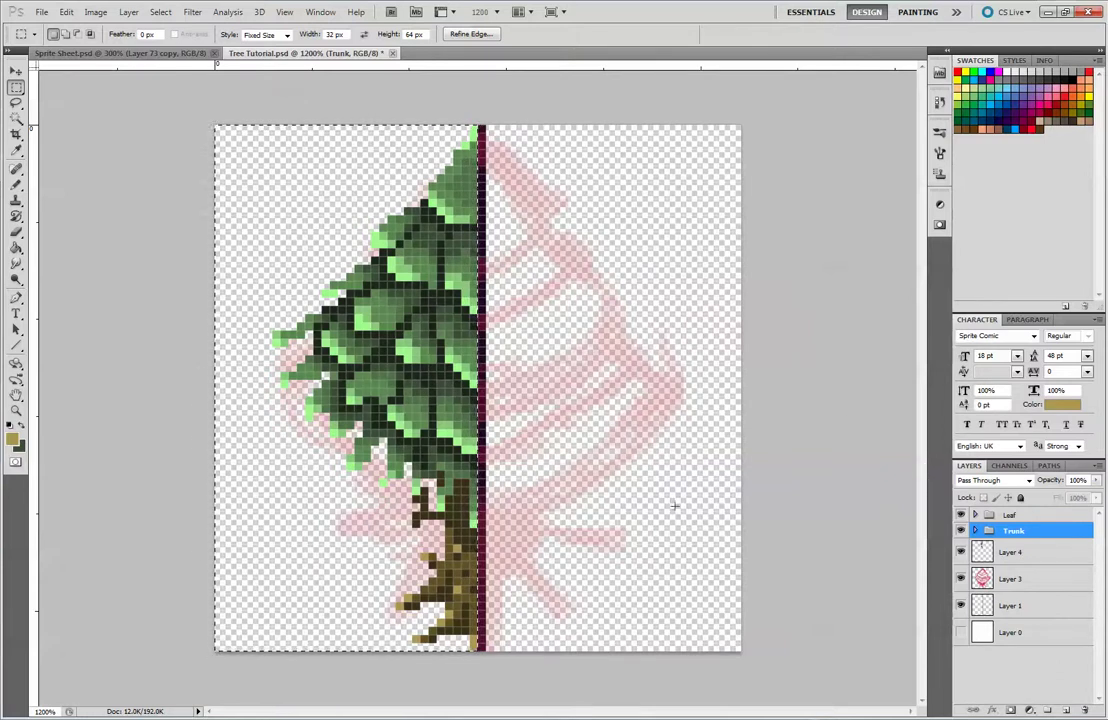
Hide the centre line and sketch layers, and stamp the visible half tree into a new layer above the Leaf group.
left_click(960, 578)
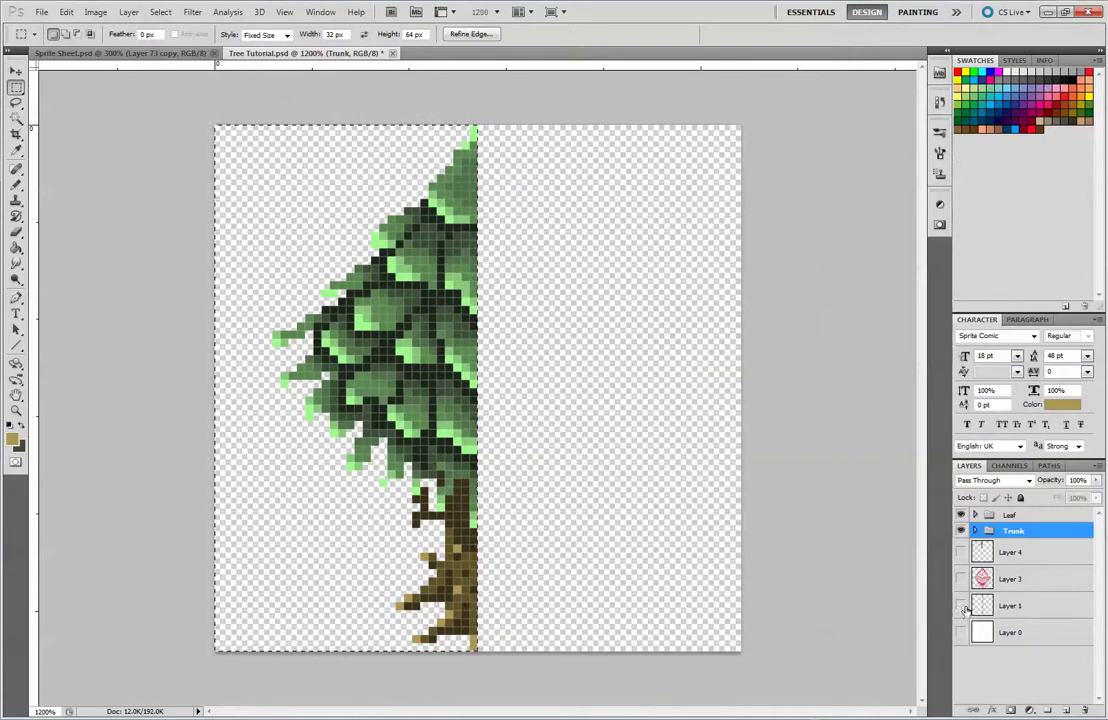
left_click(1030, 513)
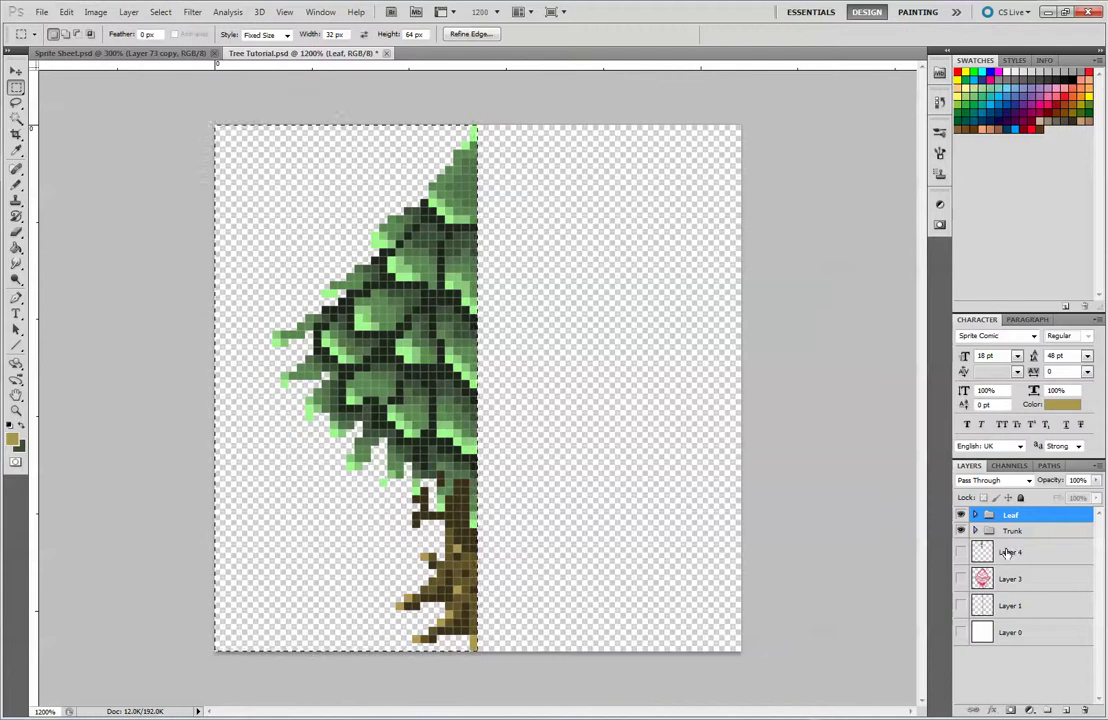
key("ctrl+shift+alt+e")
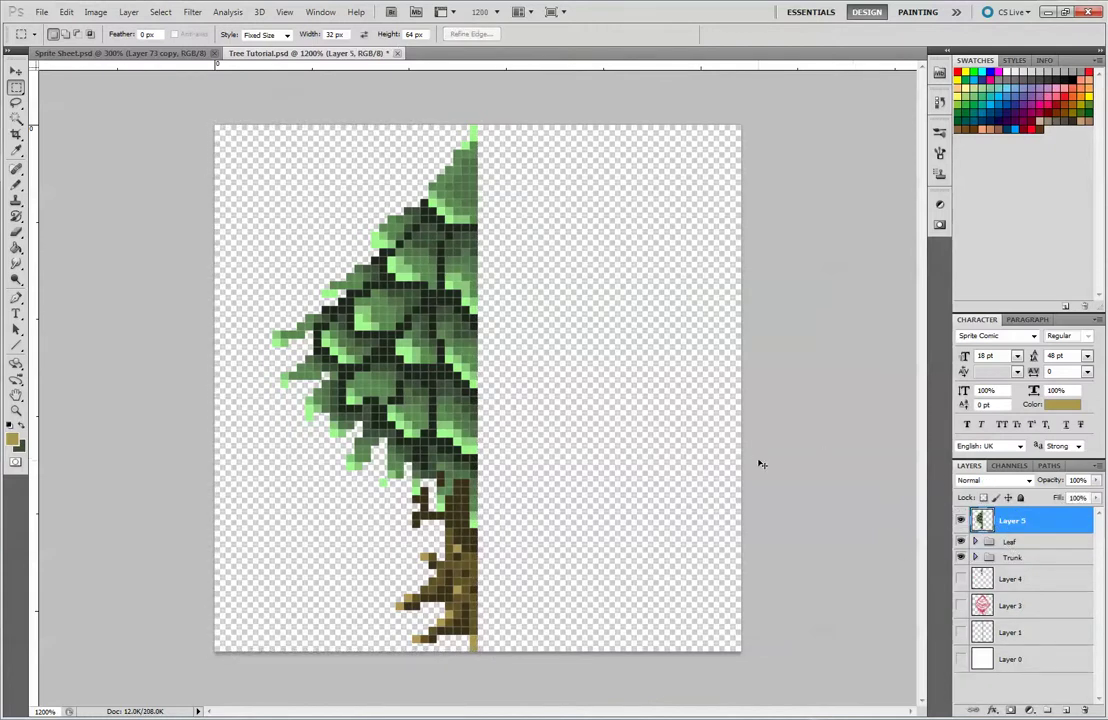
Hide the Leaf and Trunk groups and create a second layer copy of the merged half tree.
left_click(961, 542)
left_click(961, 558)
key("ctrl+shift+alt+e")
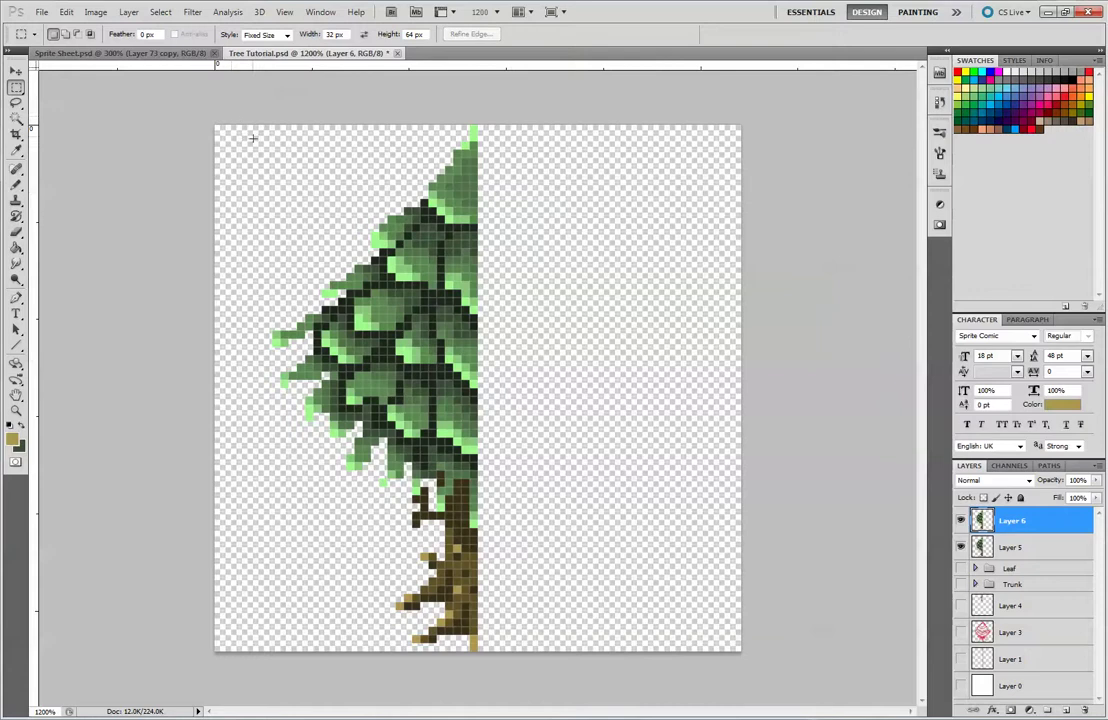
Mirror the upper half-tree copy horizontally by transforming its width to -100%.
key("ctrl+t")
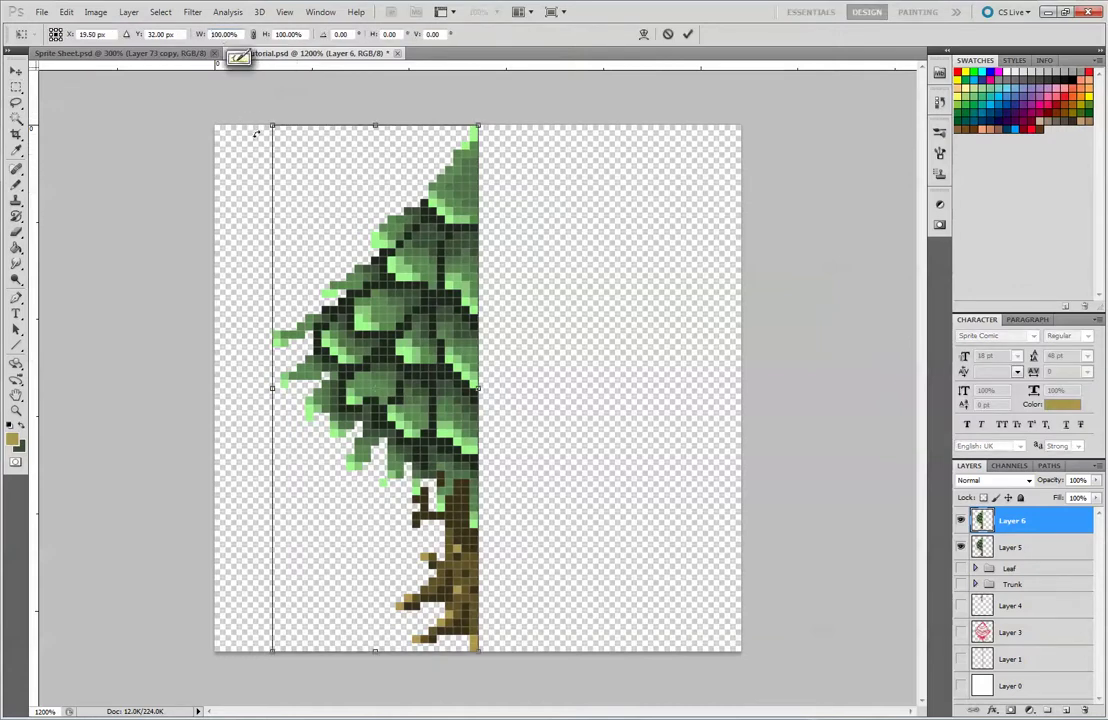
type("-100")
key("Return")
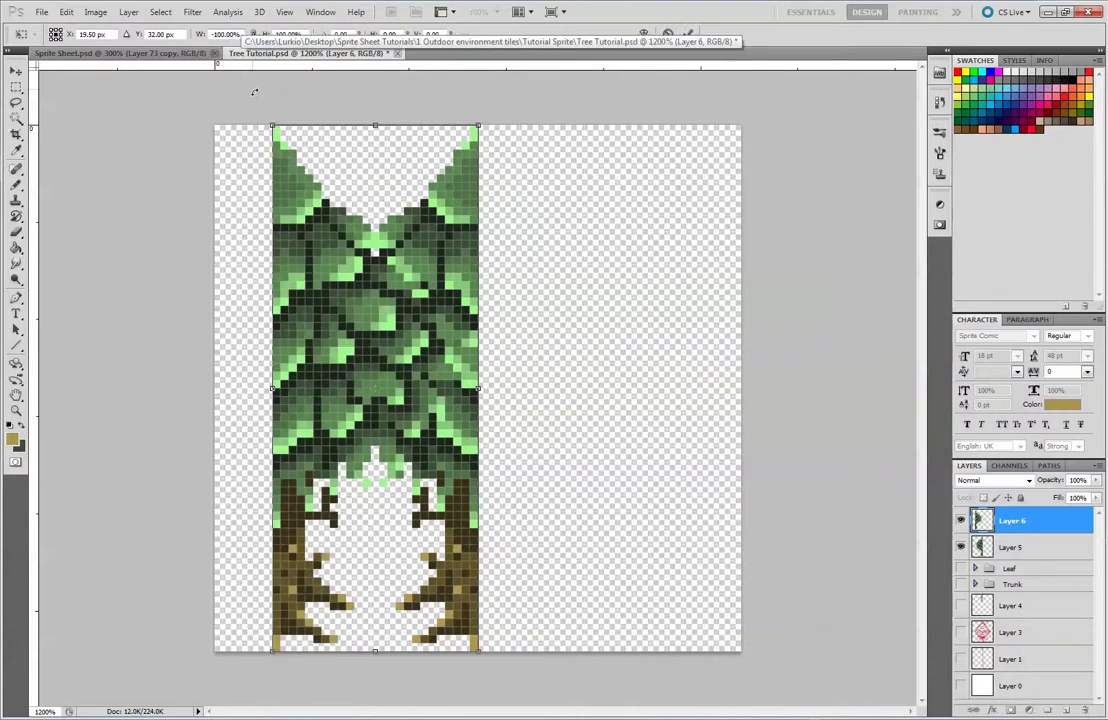
key("Return")
Move the mirrored half horizontally until it meets the original half at the centre, completing the symmetrical tree.
left_click(16, 71)
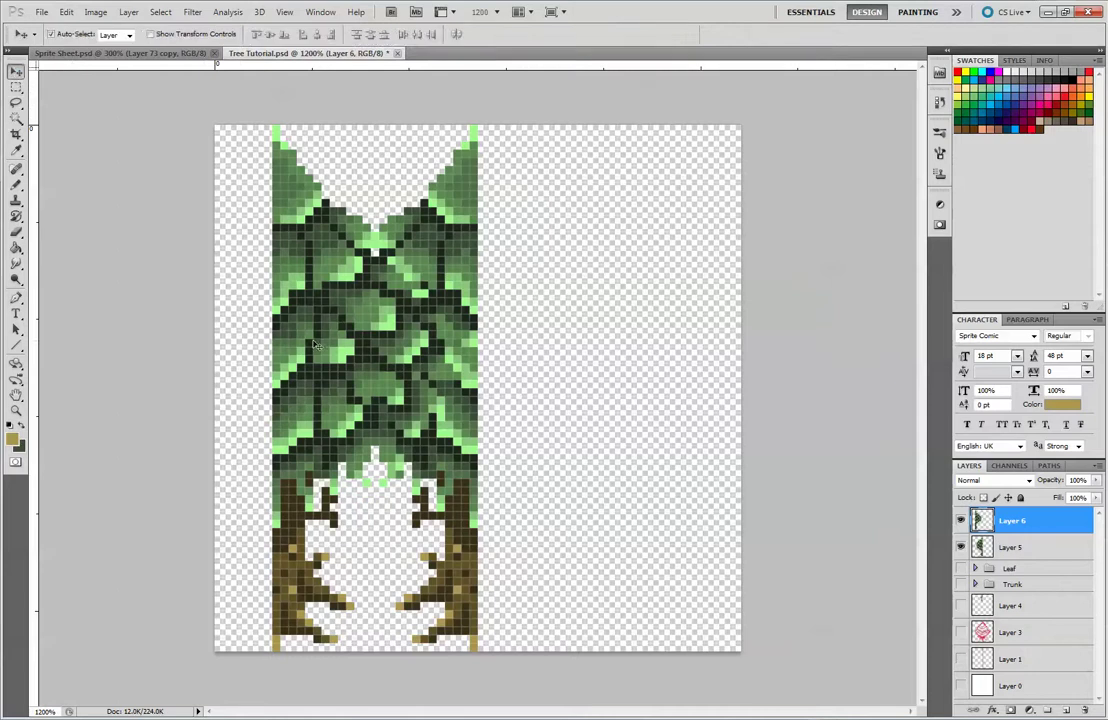
left_click_drag(315, 345, 522, 345)
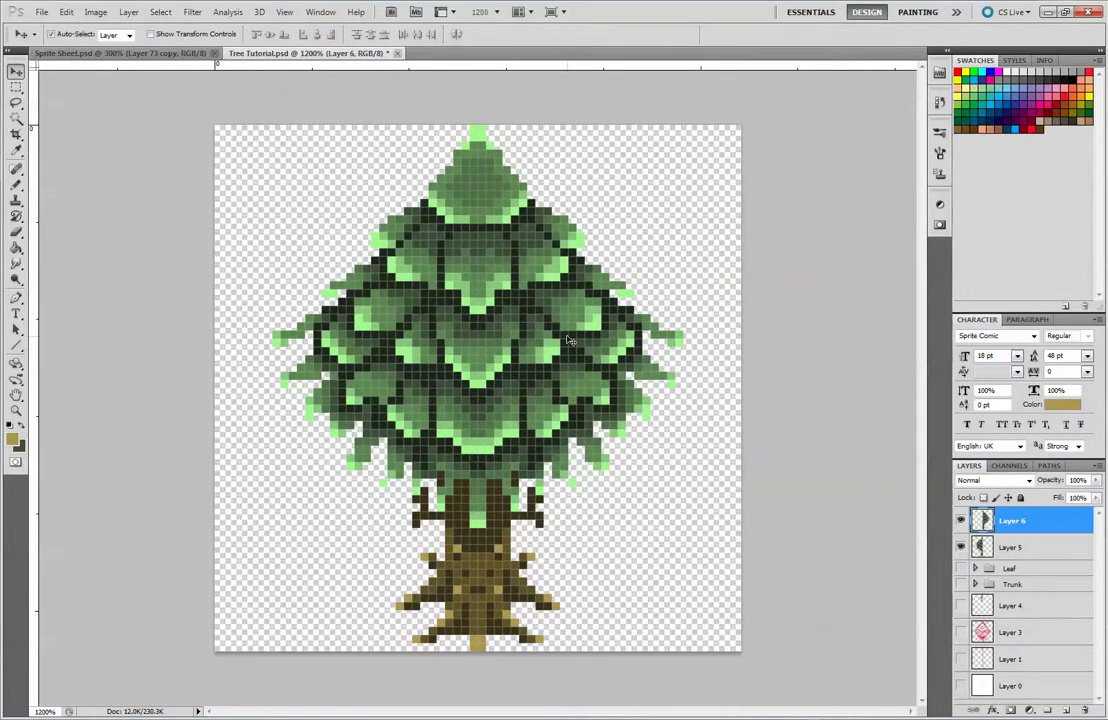
key("ctrl+minus")
key("ctrl+minus")
key("ctrl+minus")
key("ctrl+minus")
key("ctrl+minus")
key("ctrl+minus")
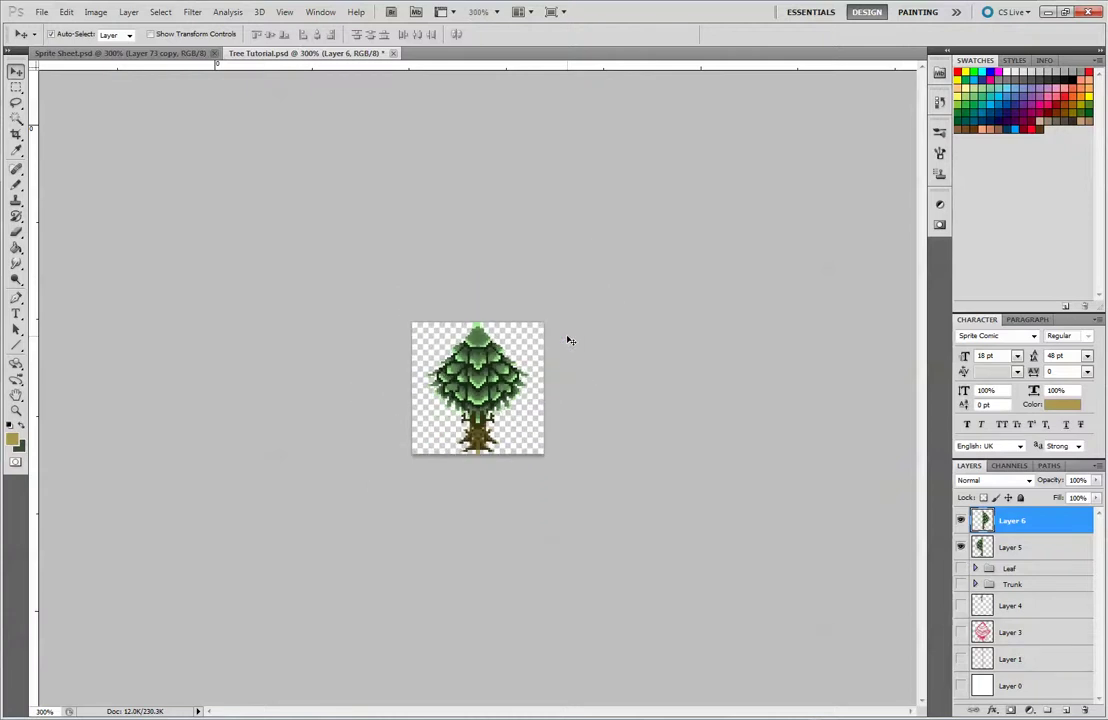
Erase the small bare branch on the right side of the upper trunk from the mirrored half.
key("ctrl+plus")
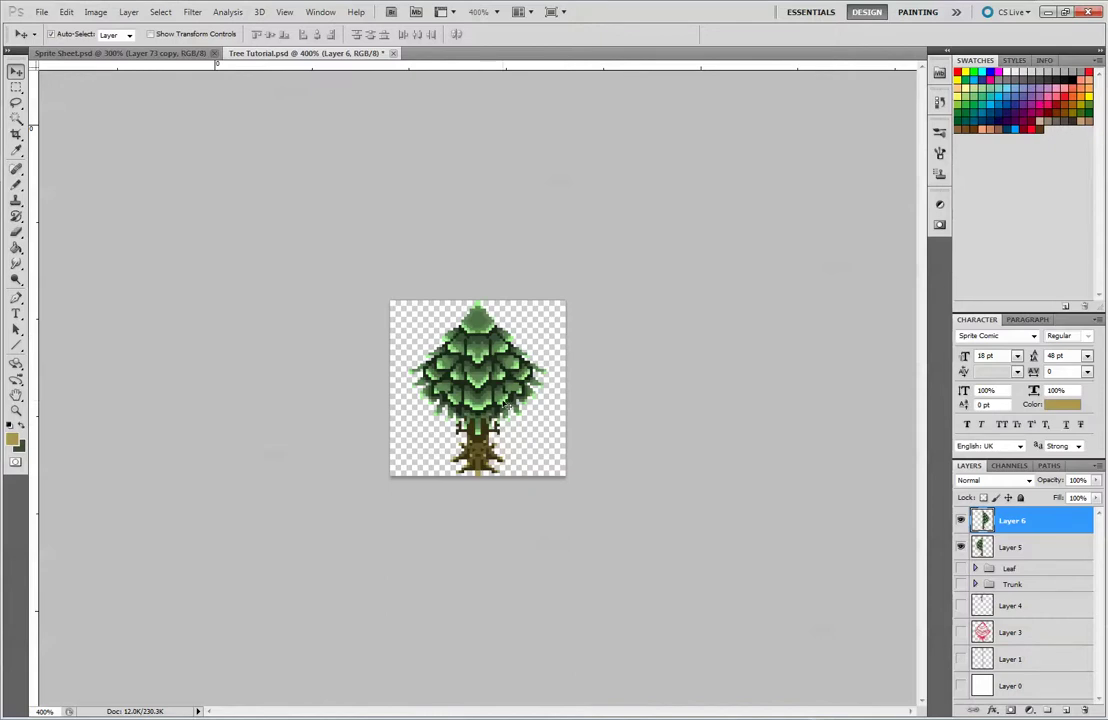
key("ctrl+plus")
key("ctrl+plus")
key("ctrl+plus")
key("ctrl+plus")
key("ctrl+plus")
key("ctrl+plus")
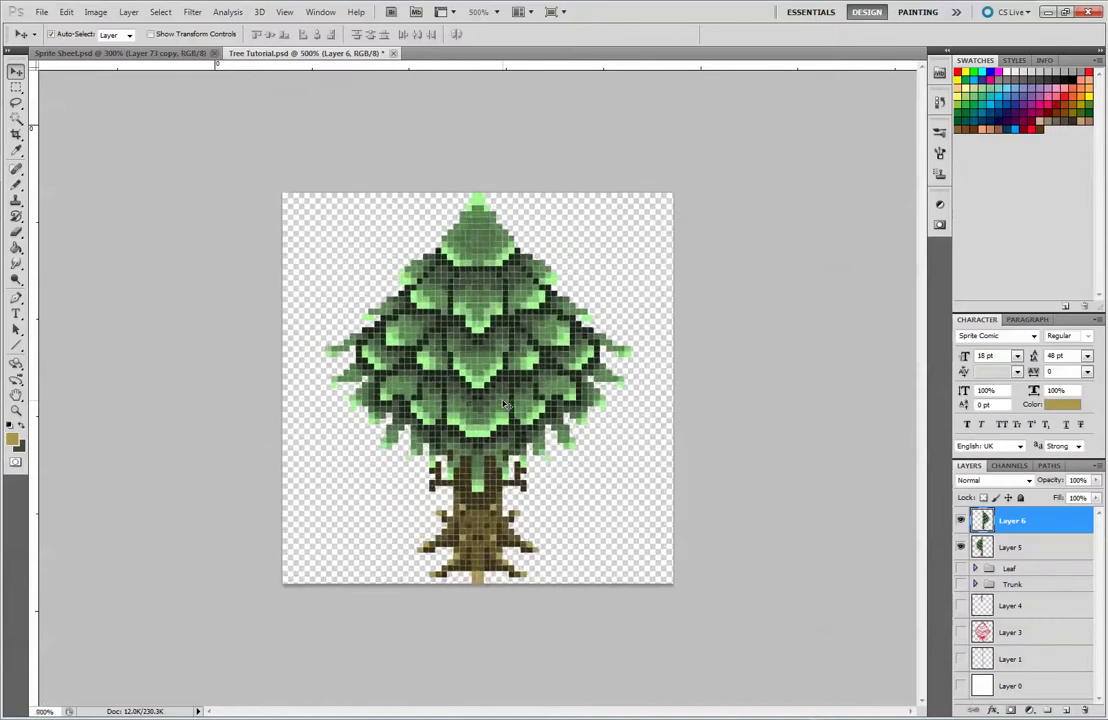
key("ctrl+minus")
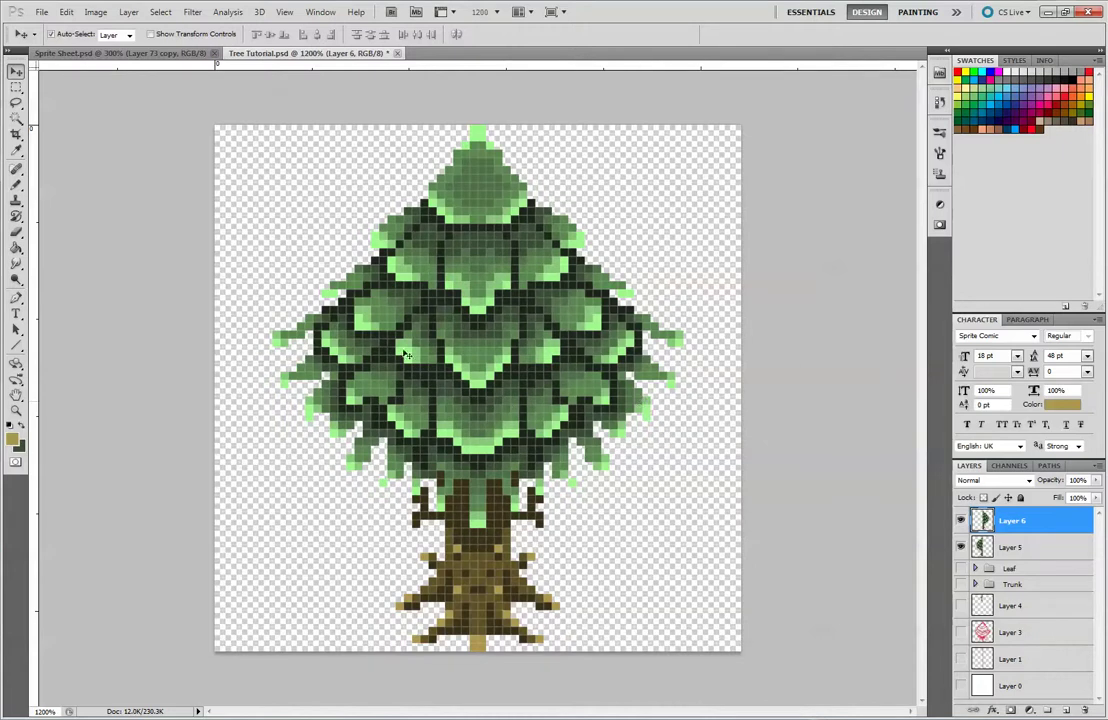
left_click(16, 185)
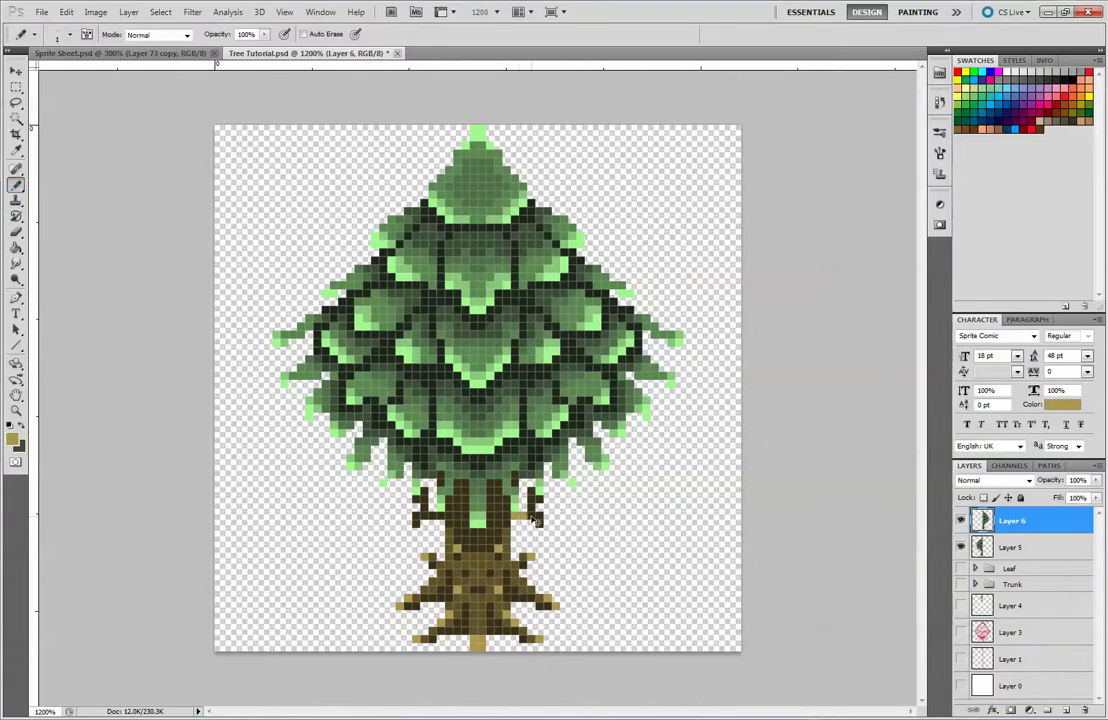
key("e")
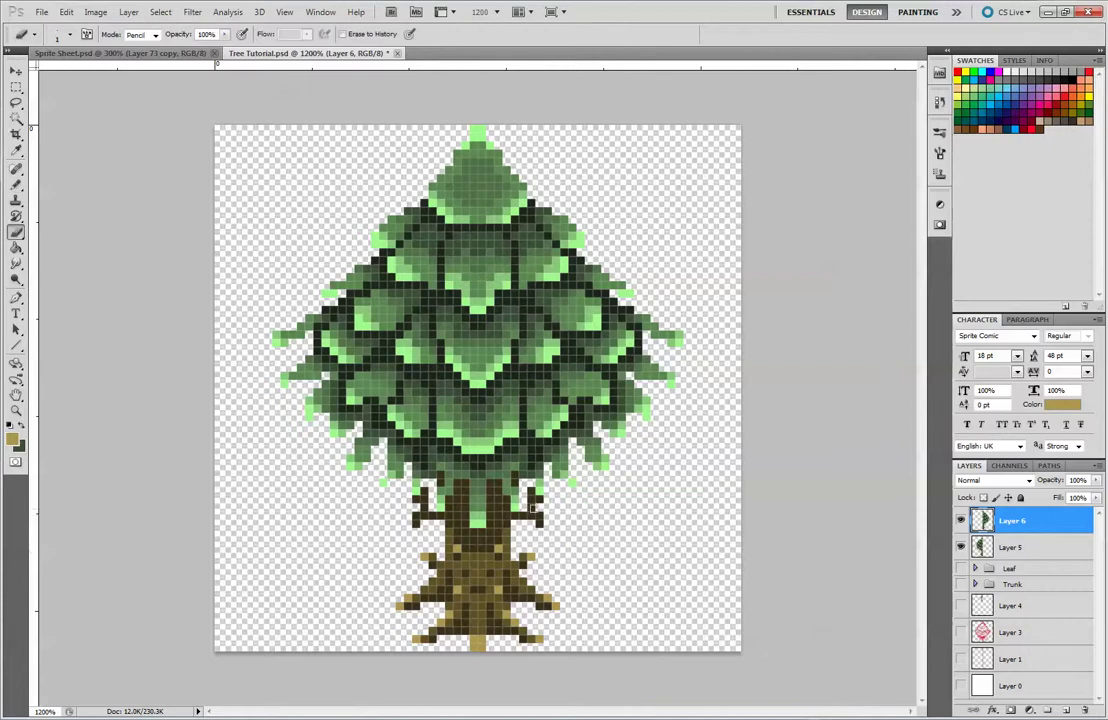
mouse_move(518, 516)
left_mouse_down()
mouse_move(540, 523)
mouse_move(531, 498)
left_mouse_up()
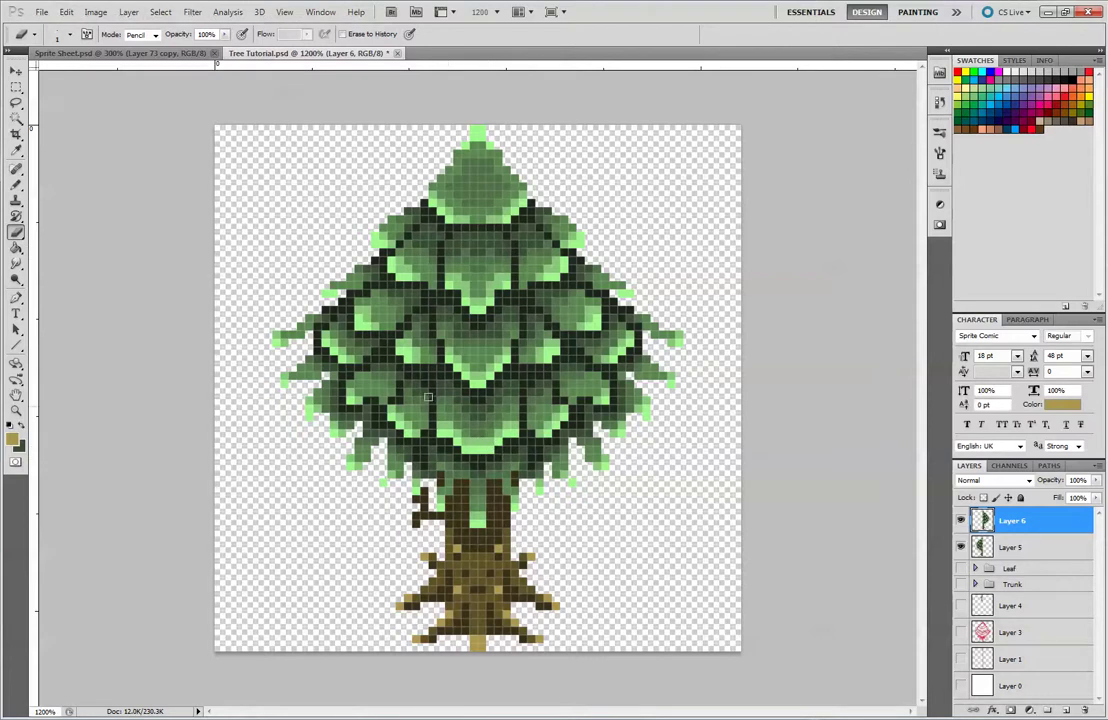
Repaint the right-hand highlight and mid-green shading of the bottom central leaf with the Pencil, using greens sampled from the foliage.
key("b")
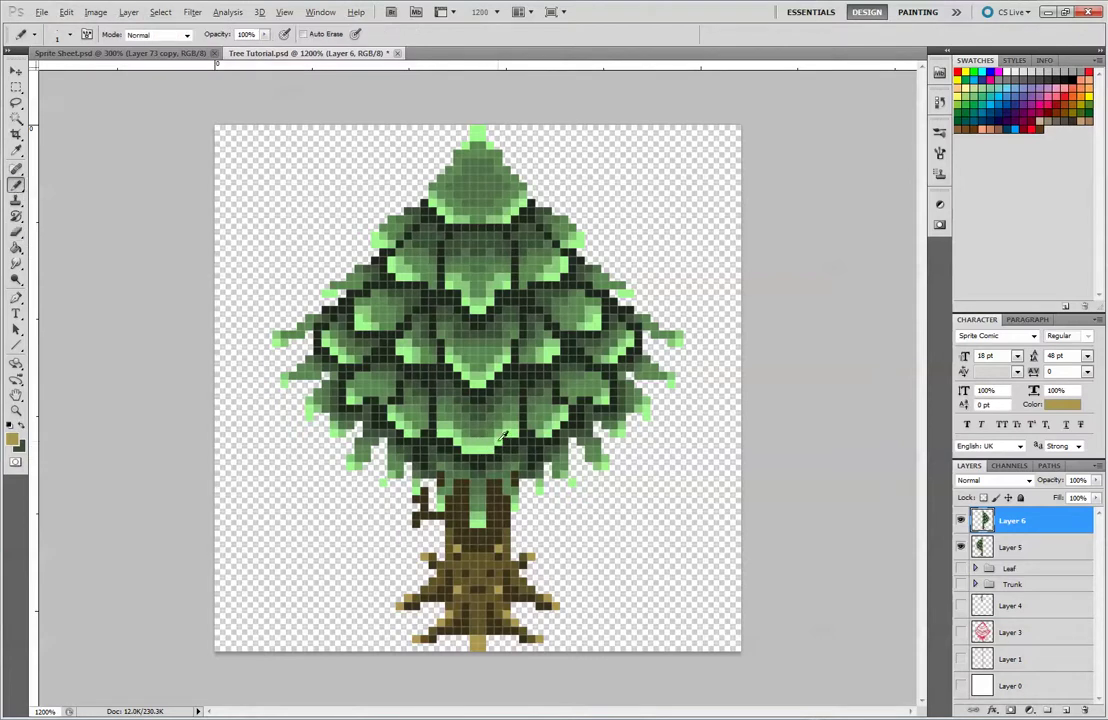
left_click(496, 448, "alt")
key("alt")
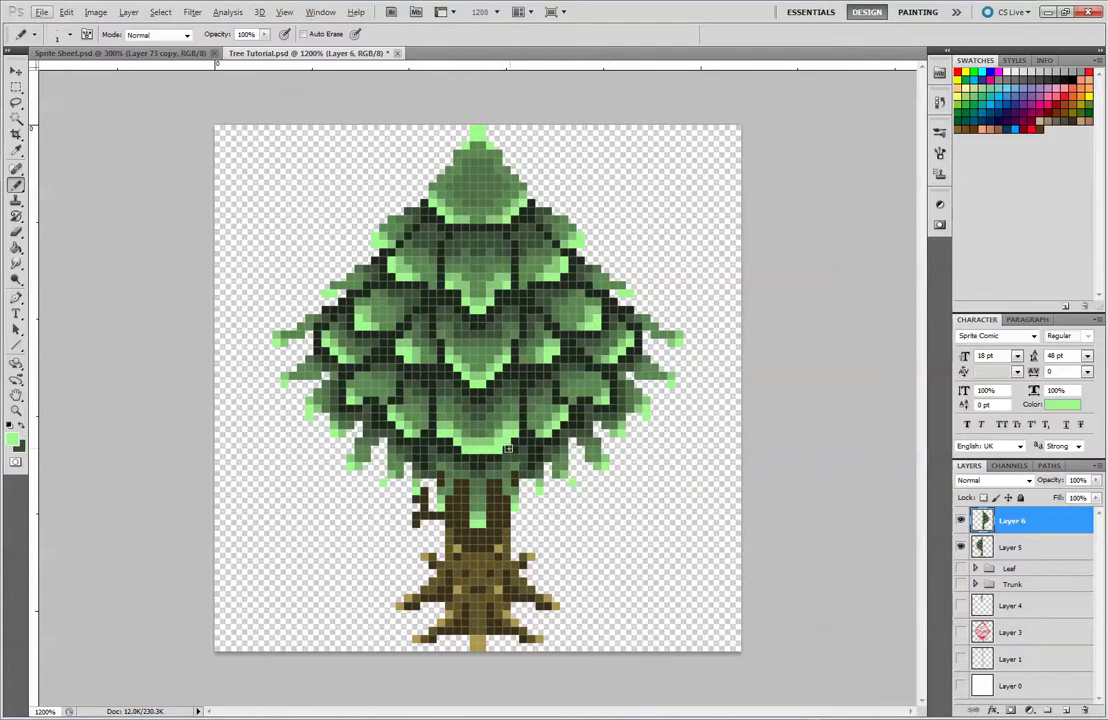
left_click(492, 458)
left_click(494, 425, "alt")
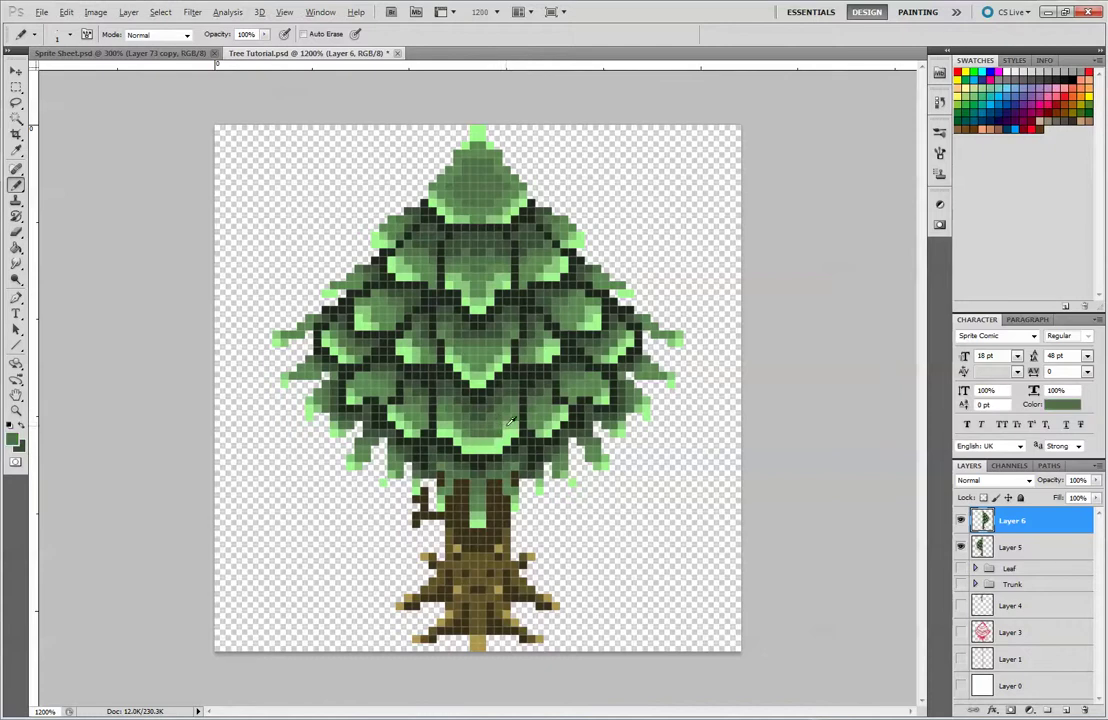
left_click(435, 371, "alt")
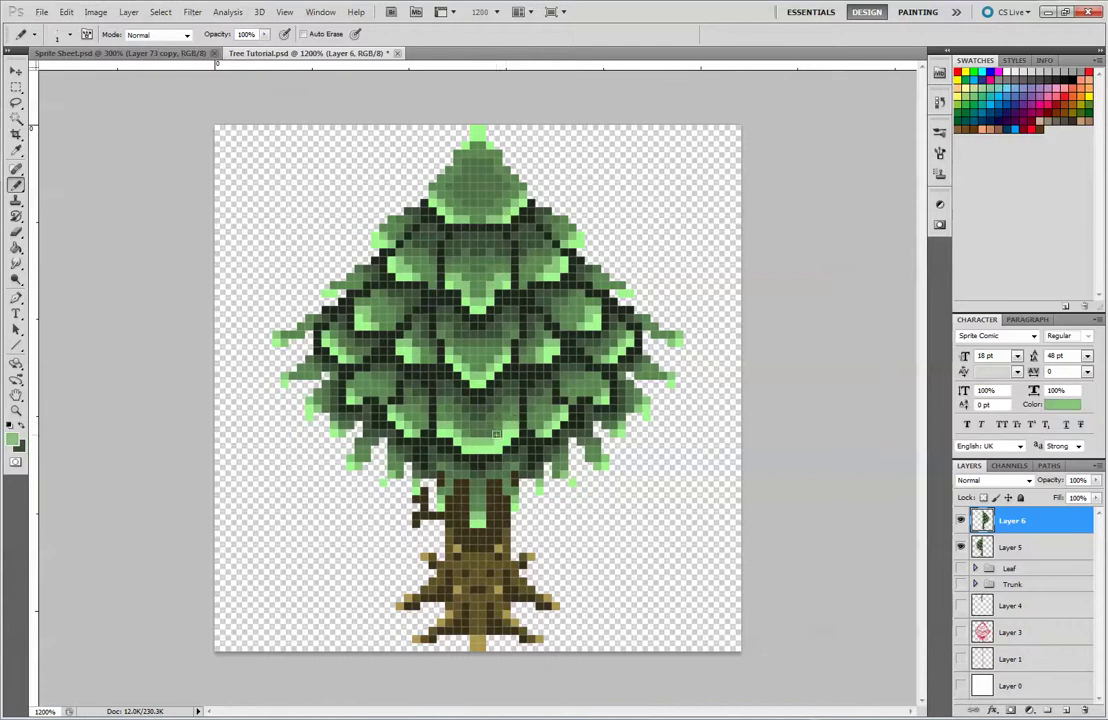
left_click(518, 382, "alt")
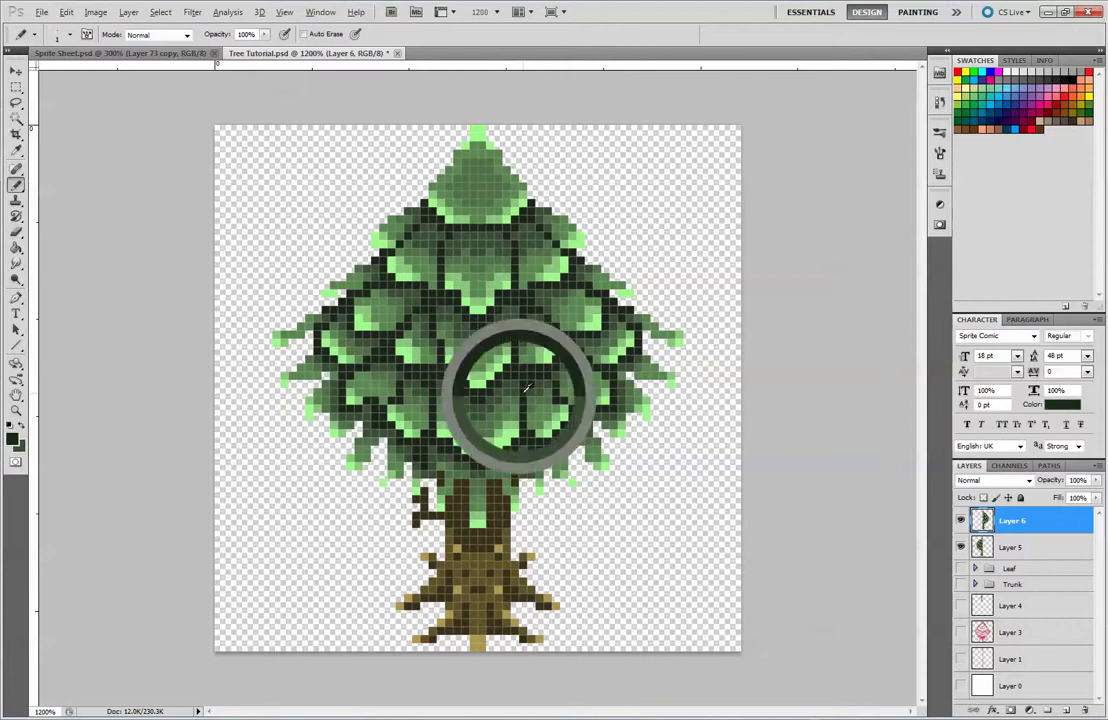
Shift the dark outline on the right of the bottom central leaf outward and fill the gap with sampled greens.
left_click(528, 393, "alt")
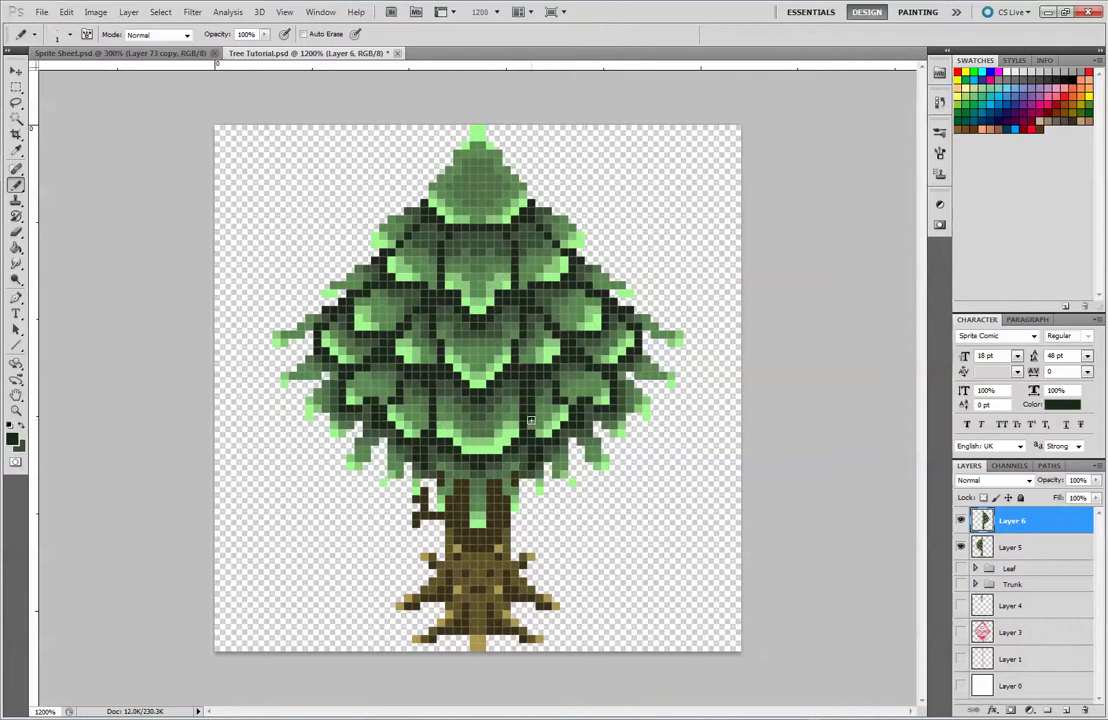
left_click(524, 395, "alt")
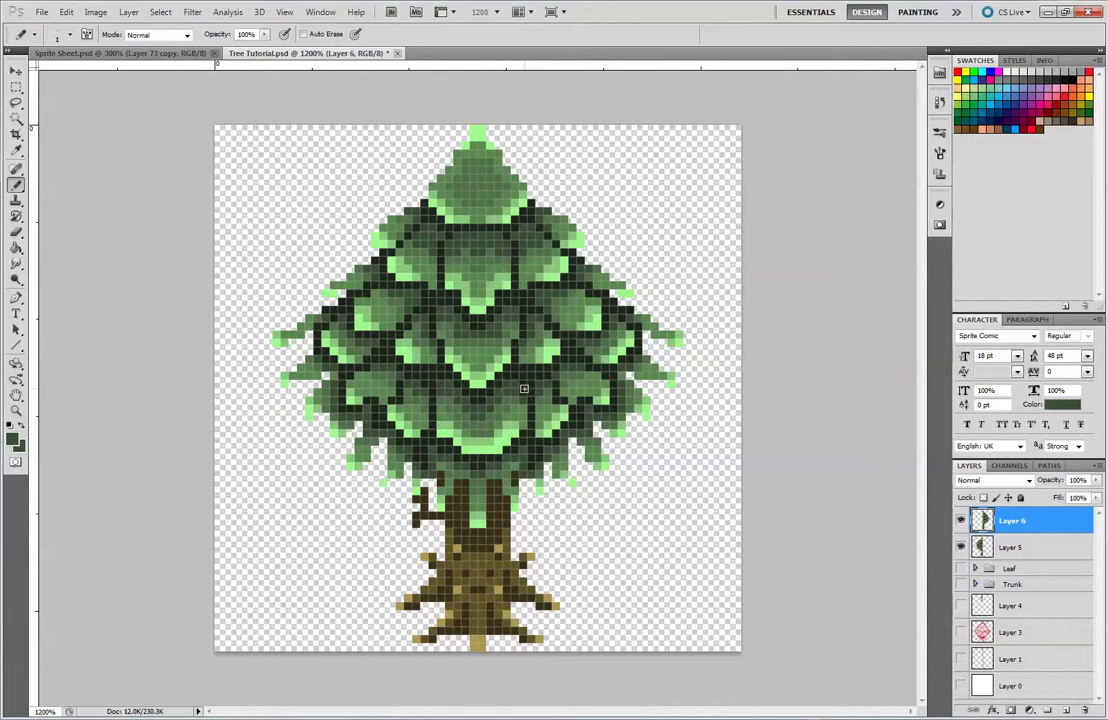
left_click(528, 426, "alt")
left_click(518, 414, "alt")
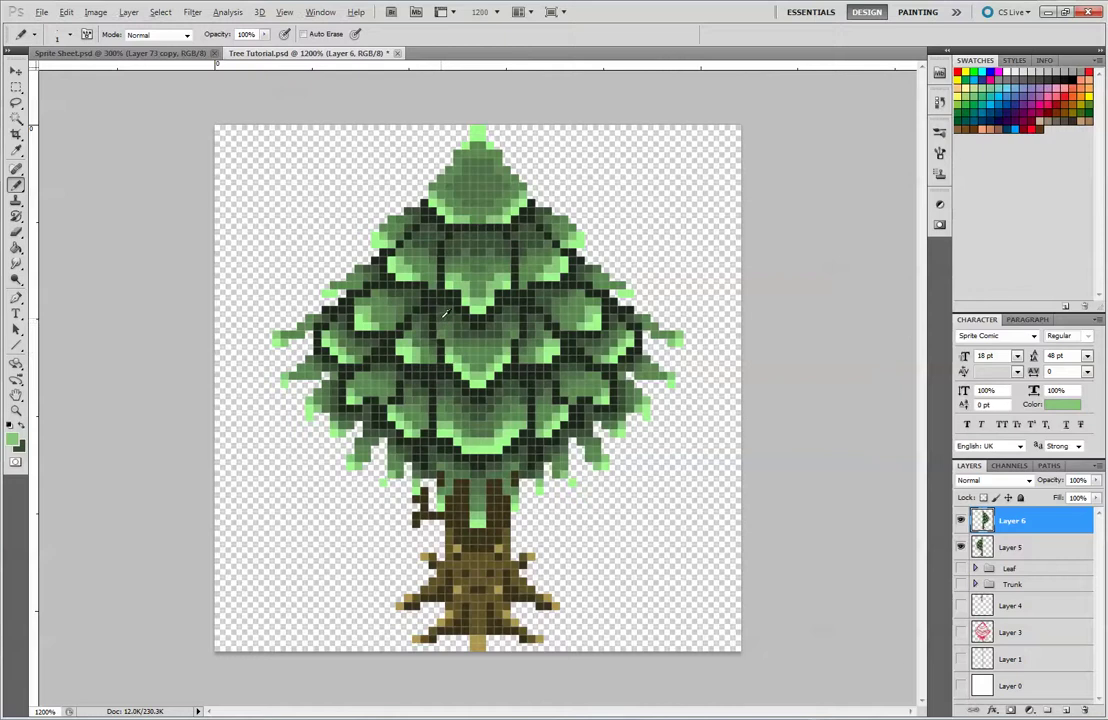
Redraw the left dark outline of the middle central leaf farther inward so the leaf becomes narrower.
left_click(444, 316, "alt")
left_click(437, 320, "alt")
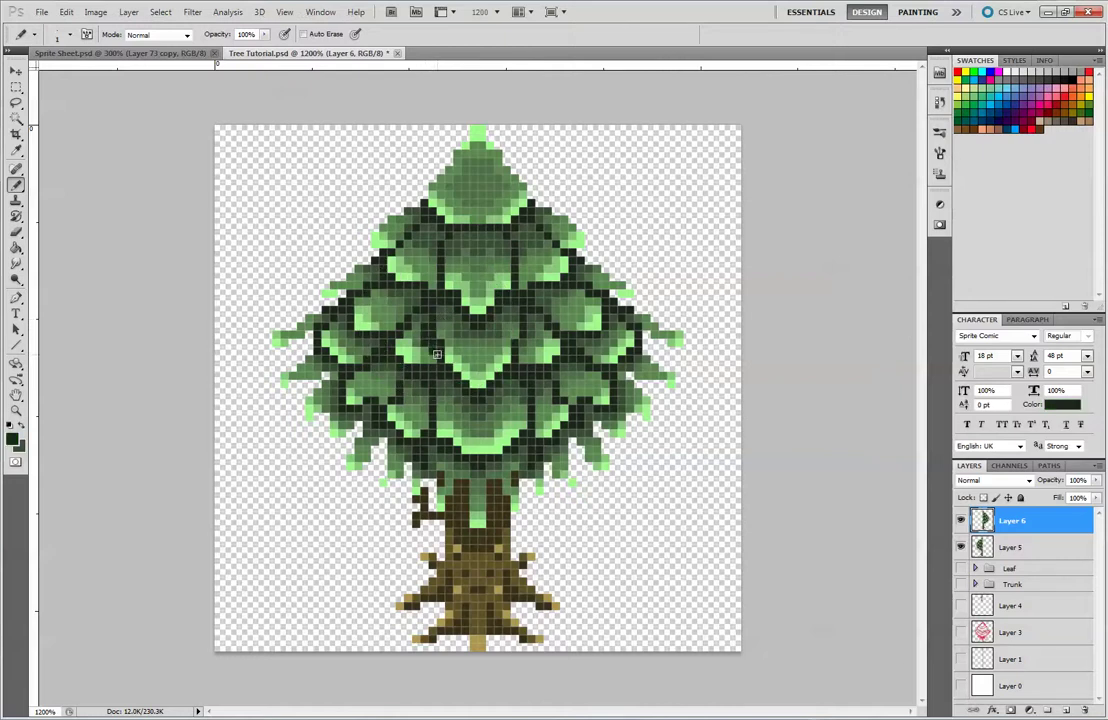
left_click(456, 337, "alt")
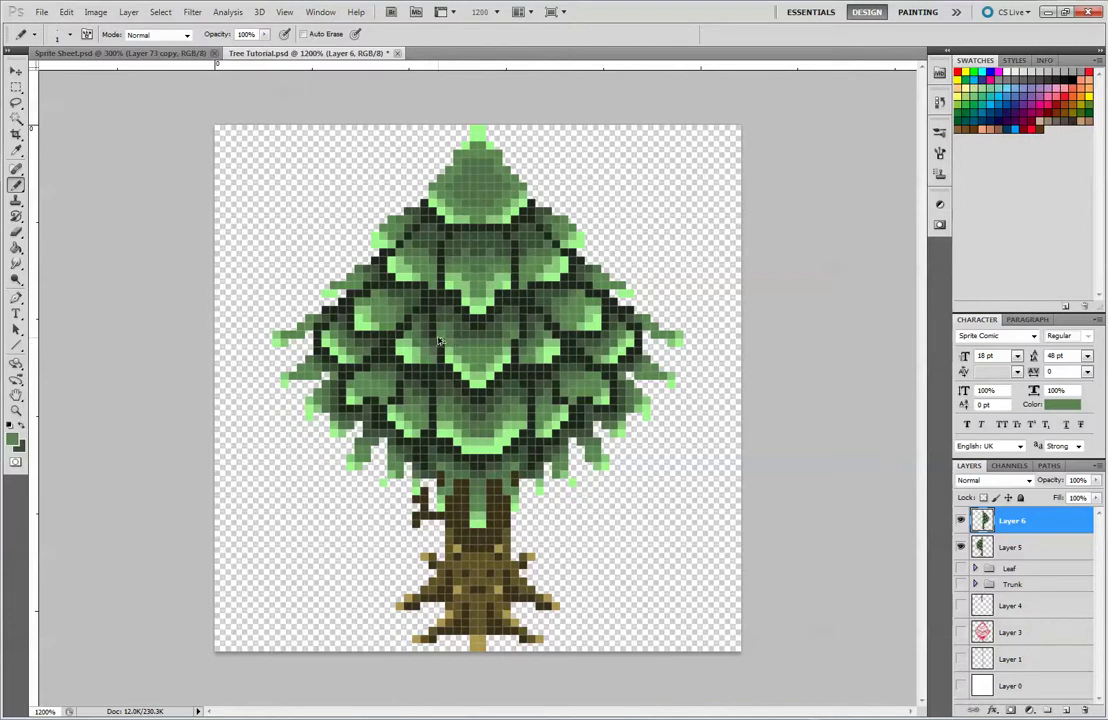
left_click(442, 335, "alt")
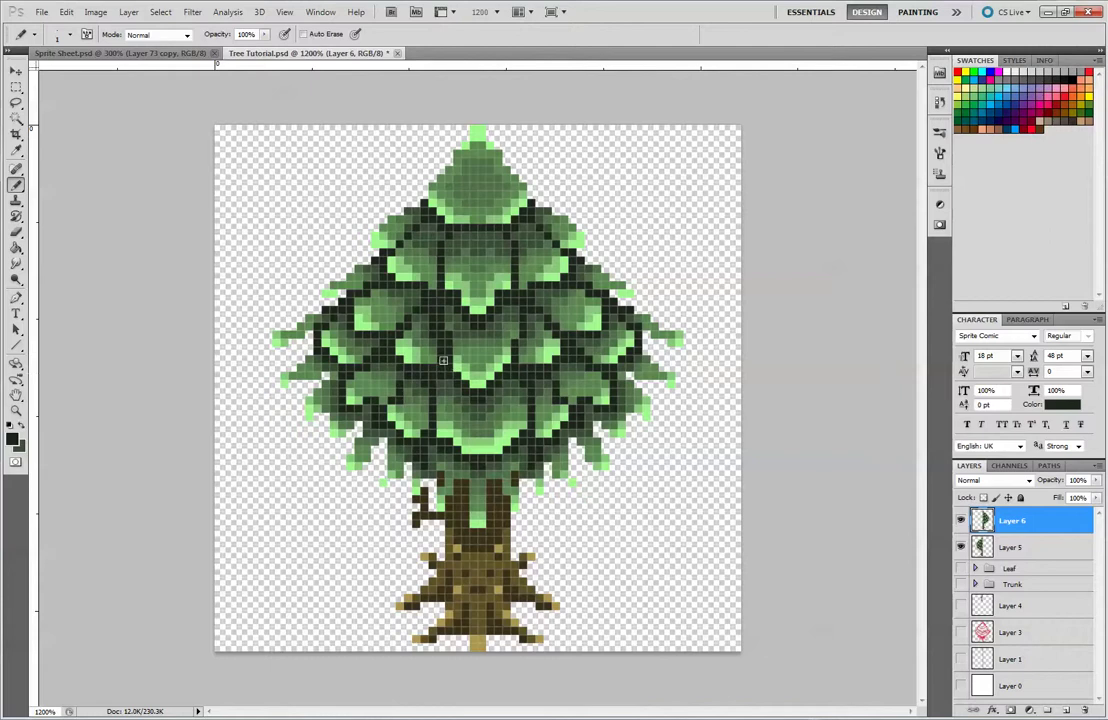
left_click(436, 357, "alt")
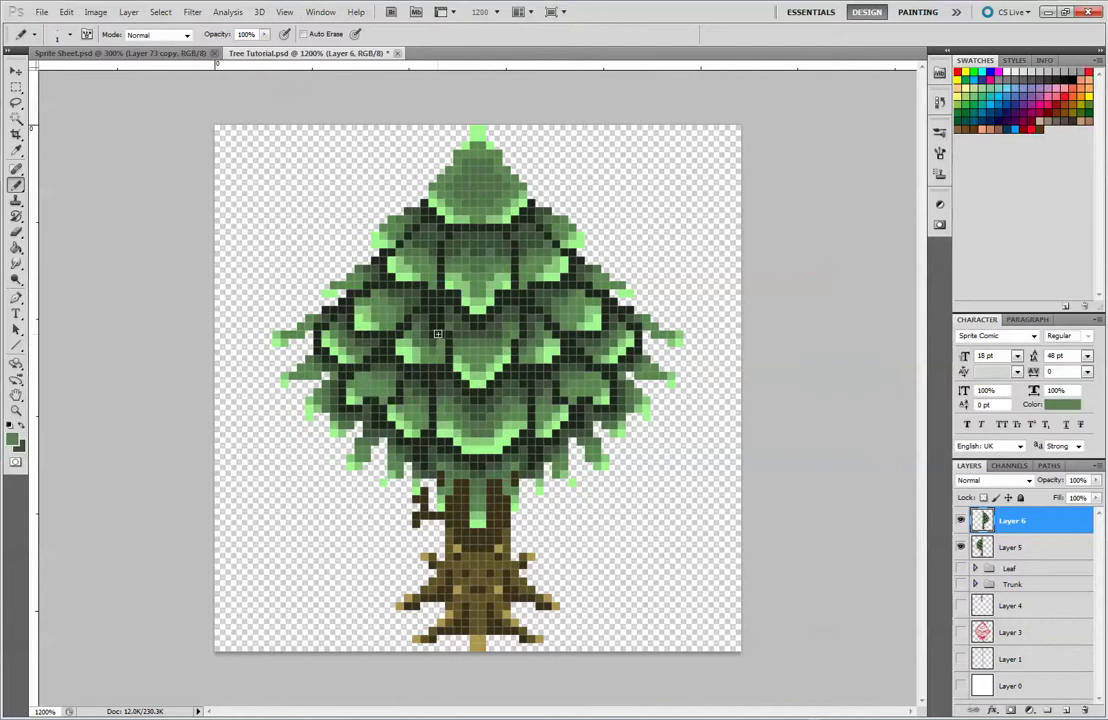
Extend the green shading of the leaf left of the middle central leaf up to the moved outline.
left_click(440, 337, "alt")
left_click(421, 332, "alt")
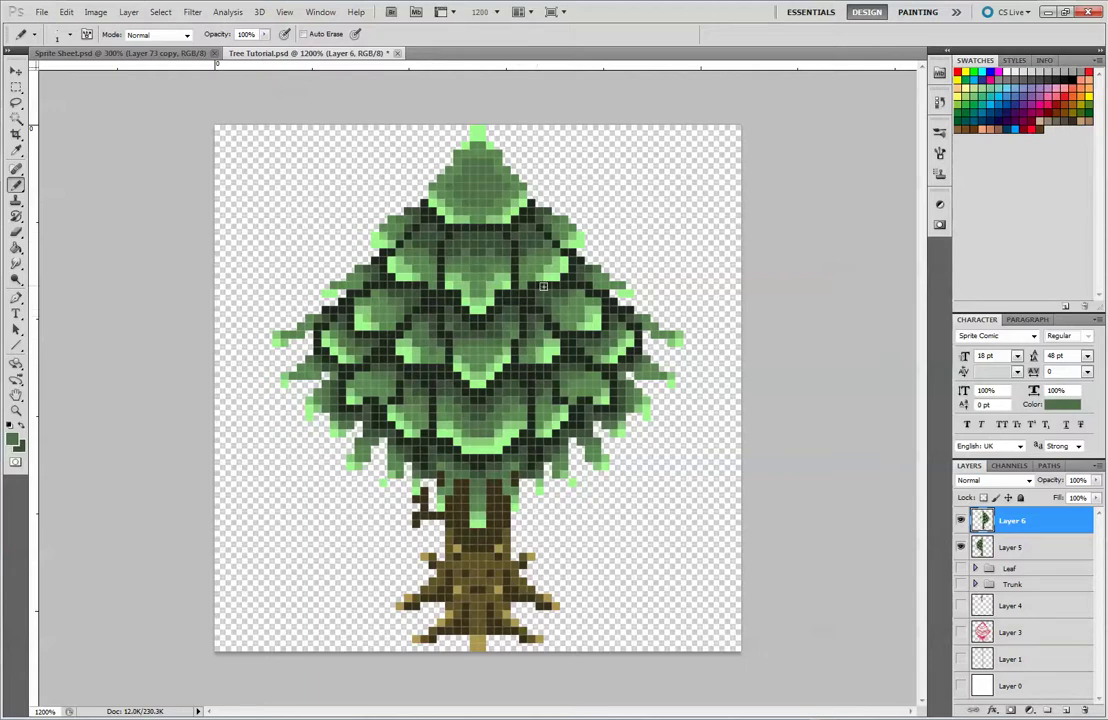
left_click(460, 370, "alt")
left_click(420, 328, "alt")
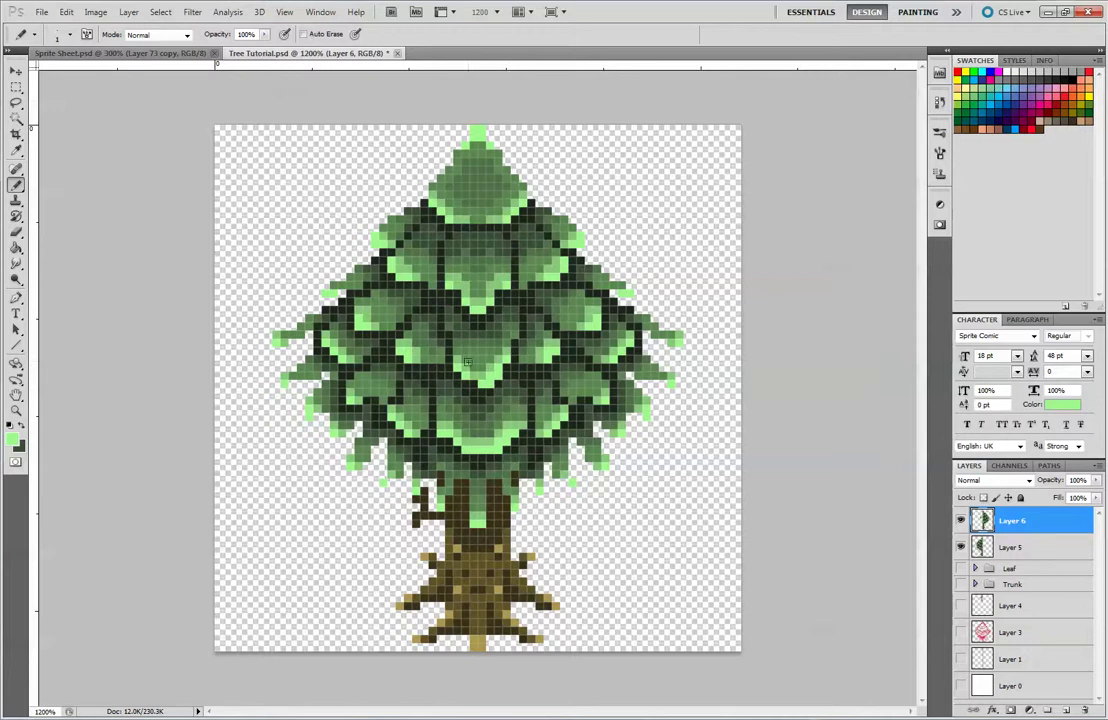
Reshape the highlight and blend the green shading inside the narrowed middle central leaf with sampled light and mid greens.
left_click(482, 363, "alt")
left_click(489, 377, "alt")
left_click(474, 370, "alt")
left_click(483, 371, "alt")
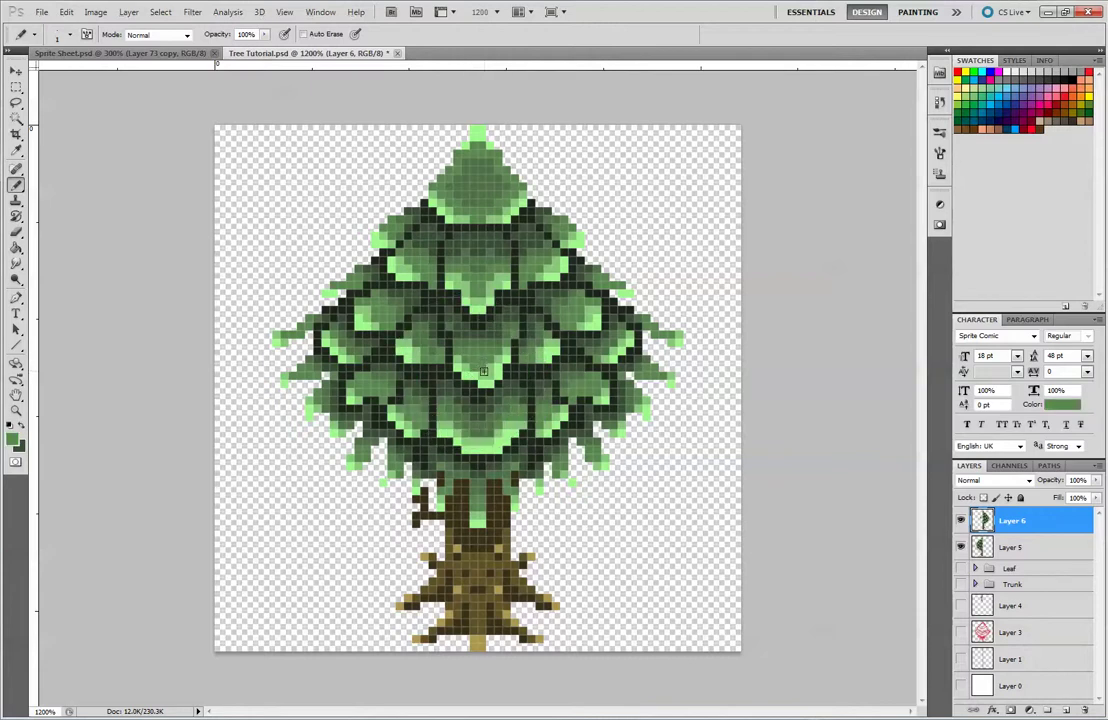
key("alt")
left_click(477, 374)
left_click(495, 354, "alt")
left_click(503, 356, "alt")
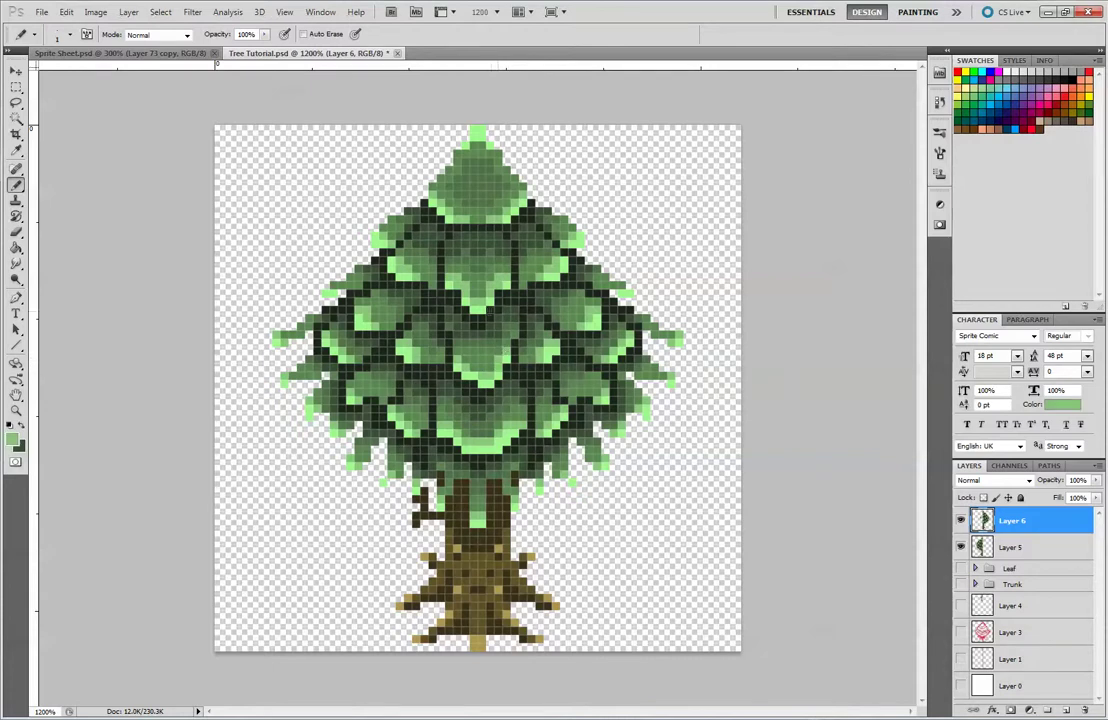
left_click(485, 338, "alt")
left_click(455, 338, "alt")
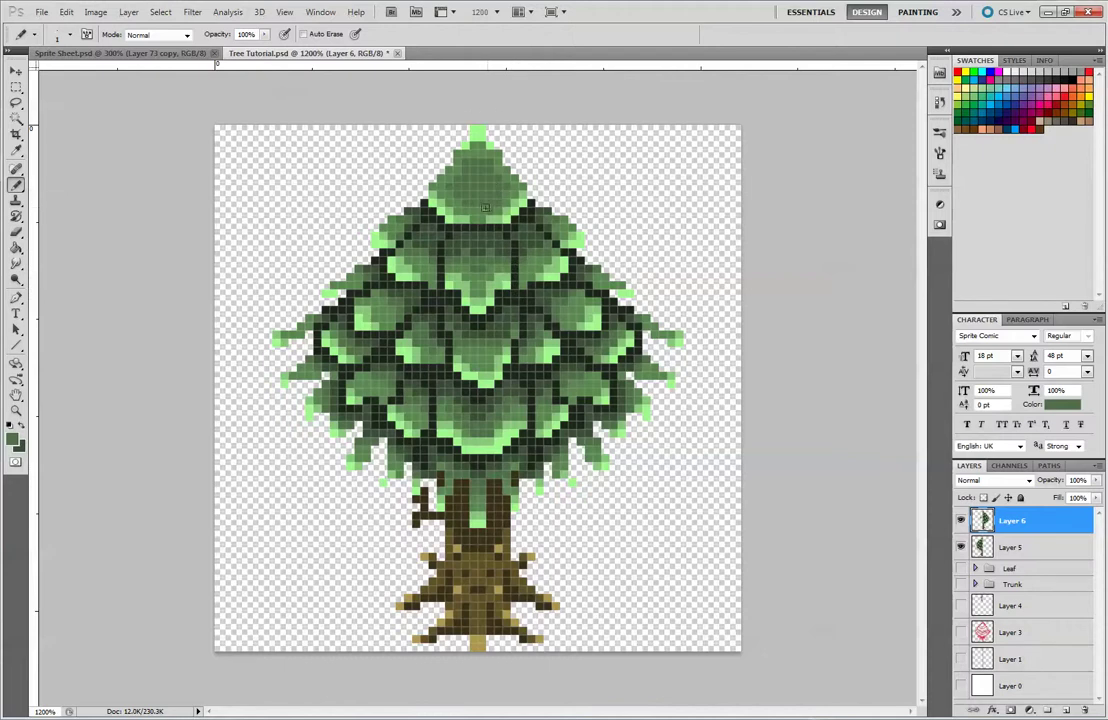
Repaint the highlight and mid-green shading along the lower-right edge of the treetop leaf to make it asymmetrical.
left_click(511, 213, "alt")
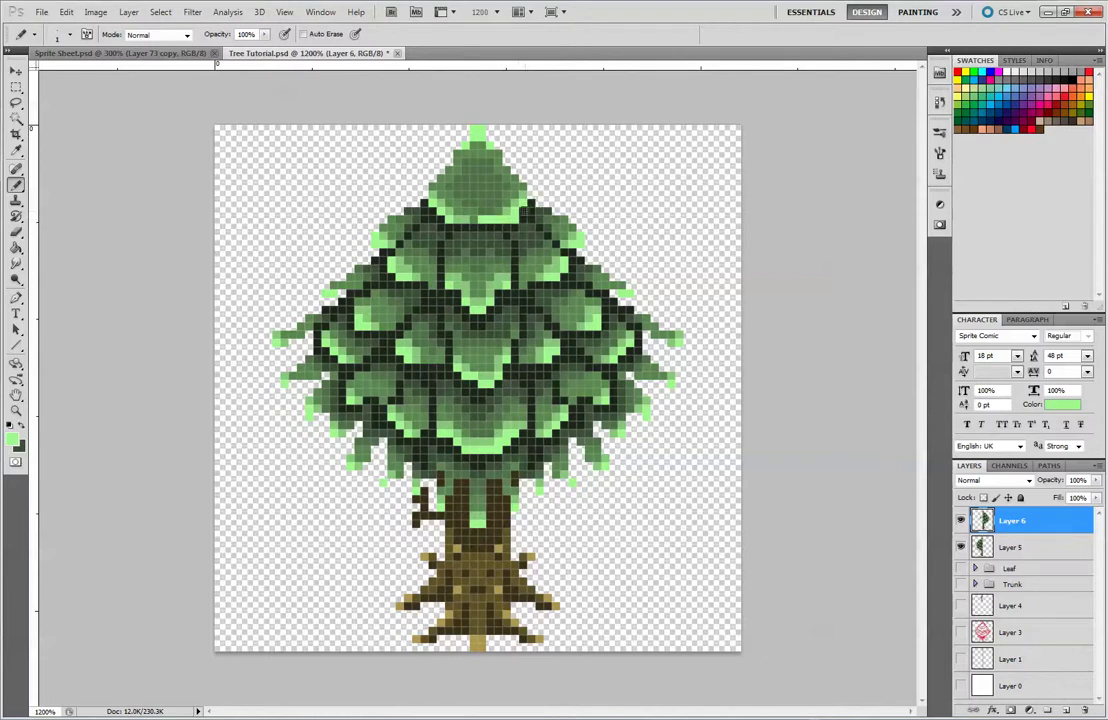
left_click(514, 200, "alt")
left_click(507, 210)
left_click(516, 204, "alt")
left_click(516, 210)
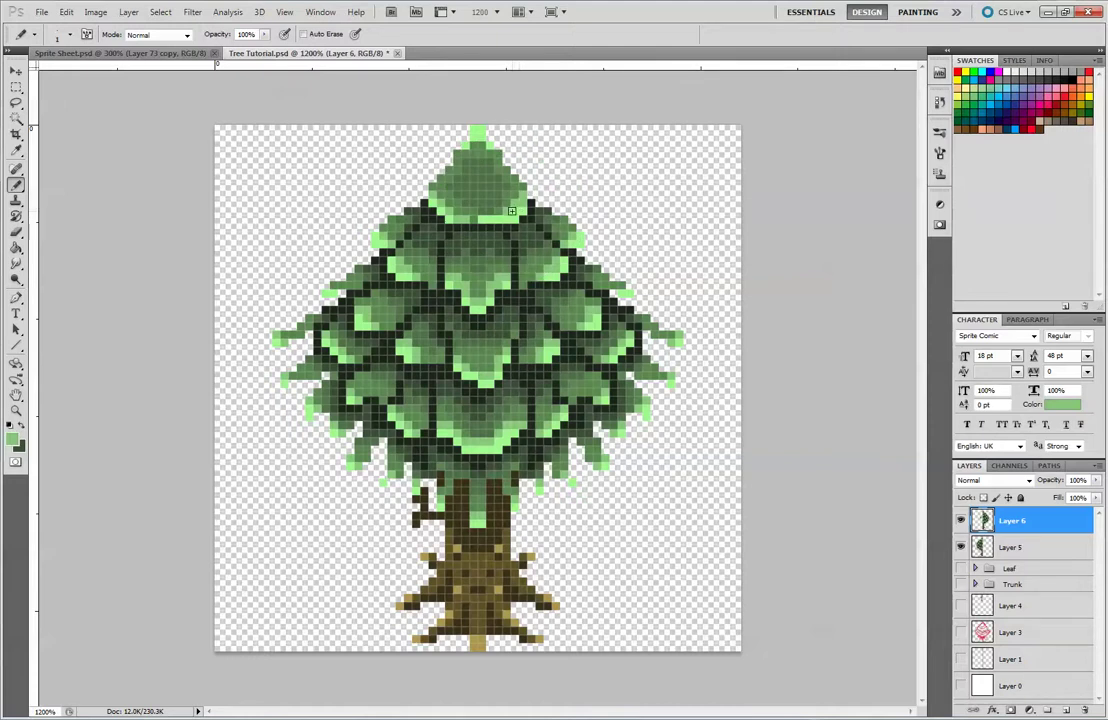
left_click(502, 206, "alt")
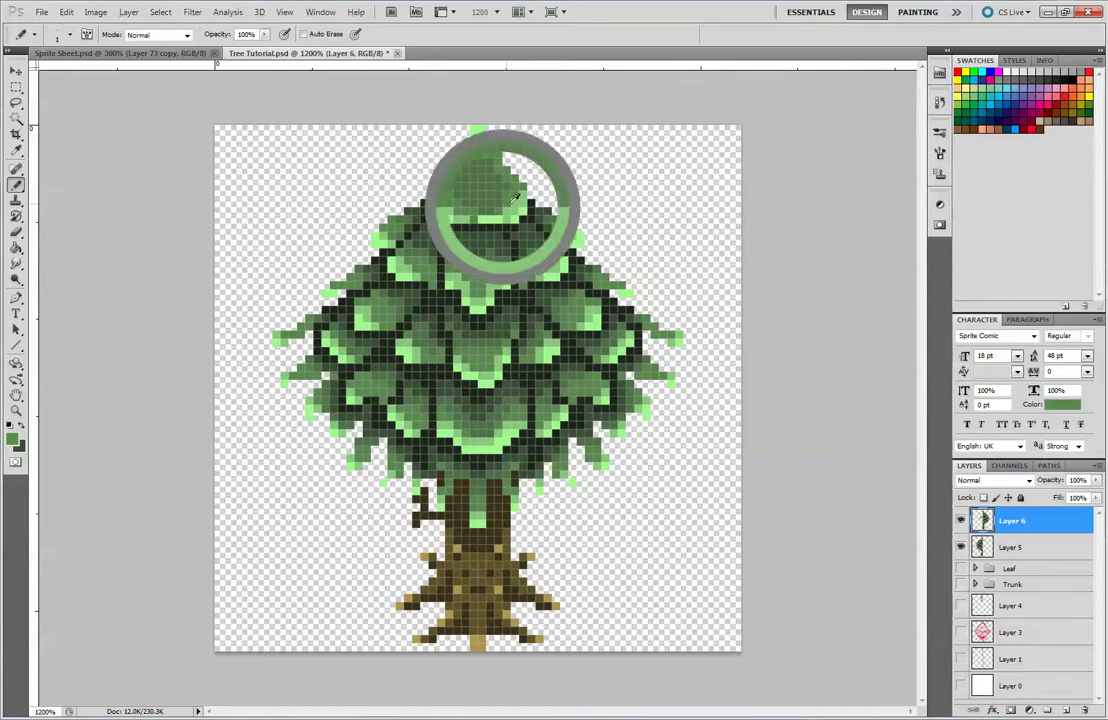
left_click(514, 203)
left_click(502, 217, "alt")
left_click(507, 219)
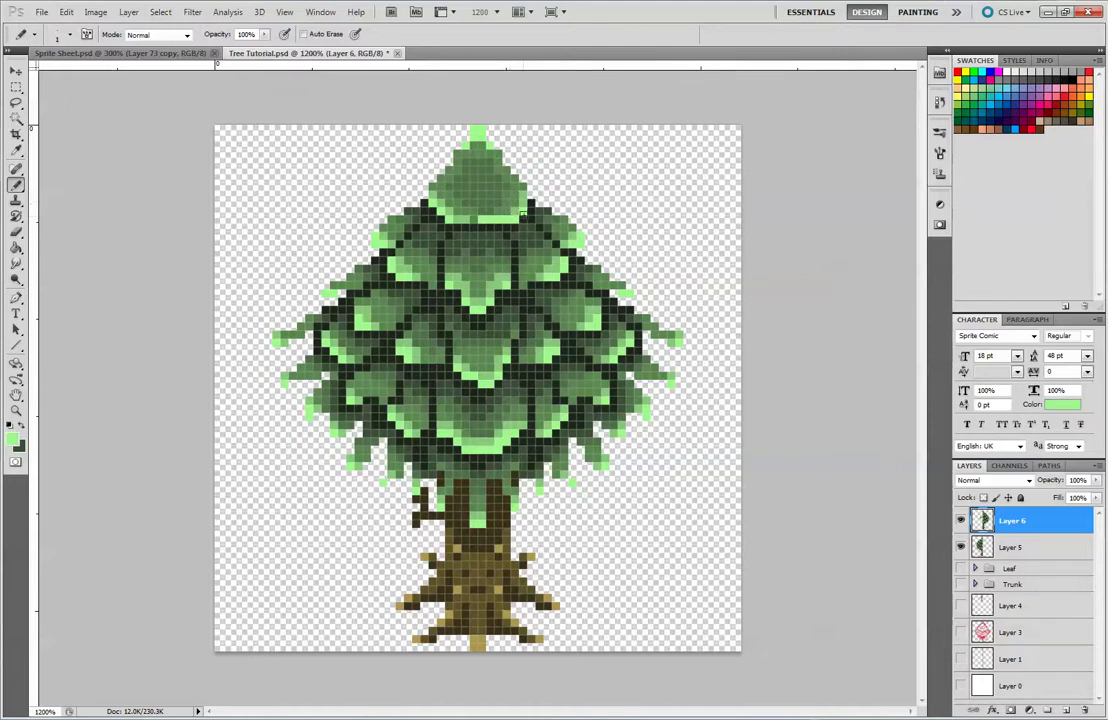
left_click(499, 204, "alt")
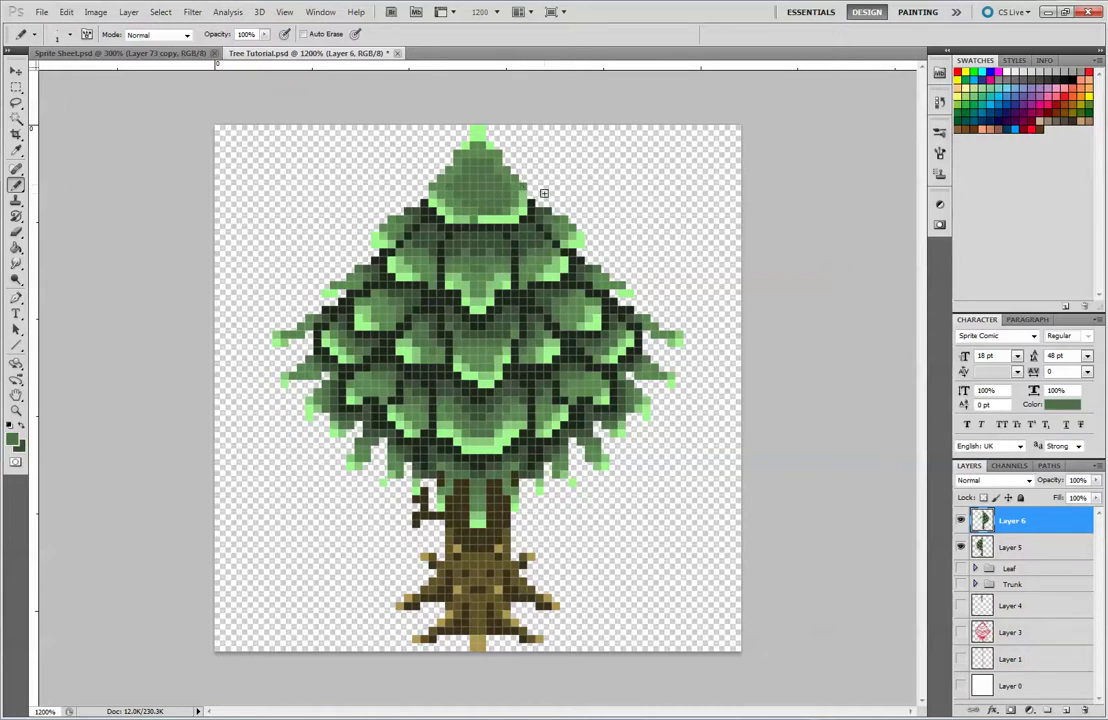
Examine the whole tree sprite at reduced size to judge the asymmetrical foliage.
key("ctrl+minus")
key("ctrl+minus")
key("ctrl+minus")
key("ctrl+minus")
key("ctrl+minus")
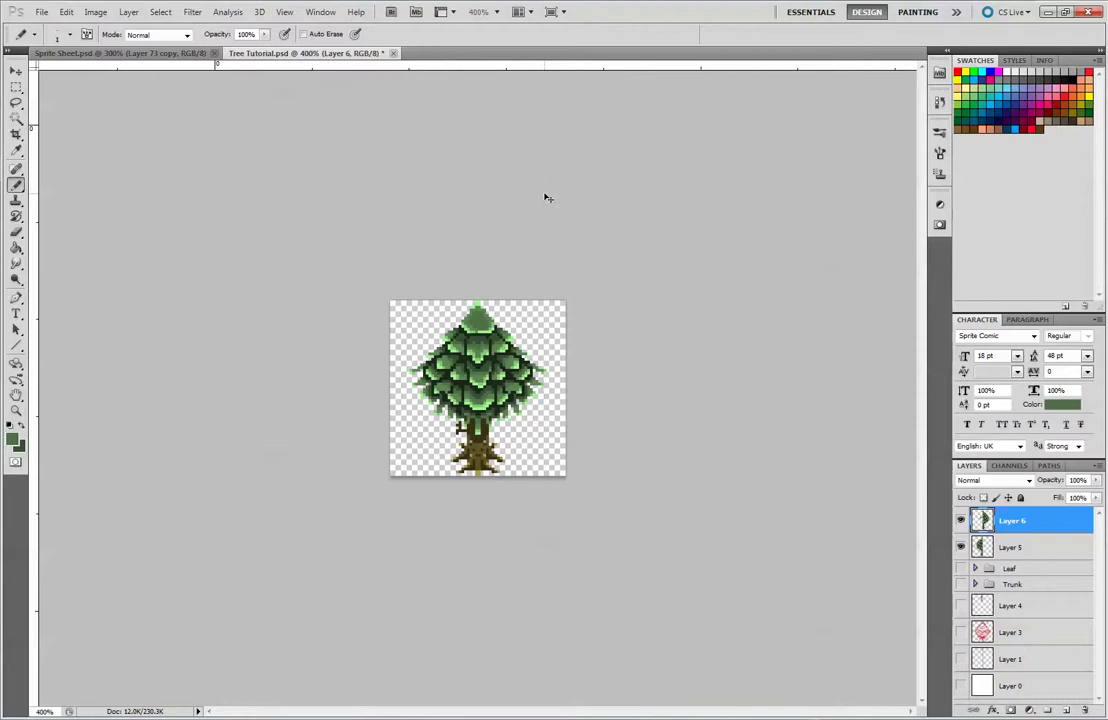
key("ctrl+minus")
key("ctrl+minus")
key("ctrl+plus")
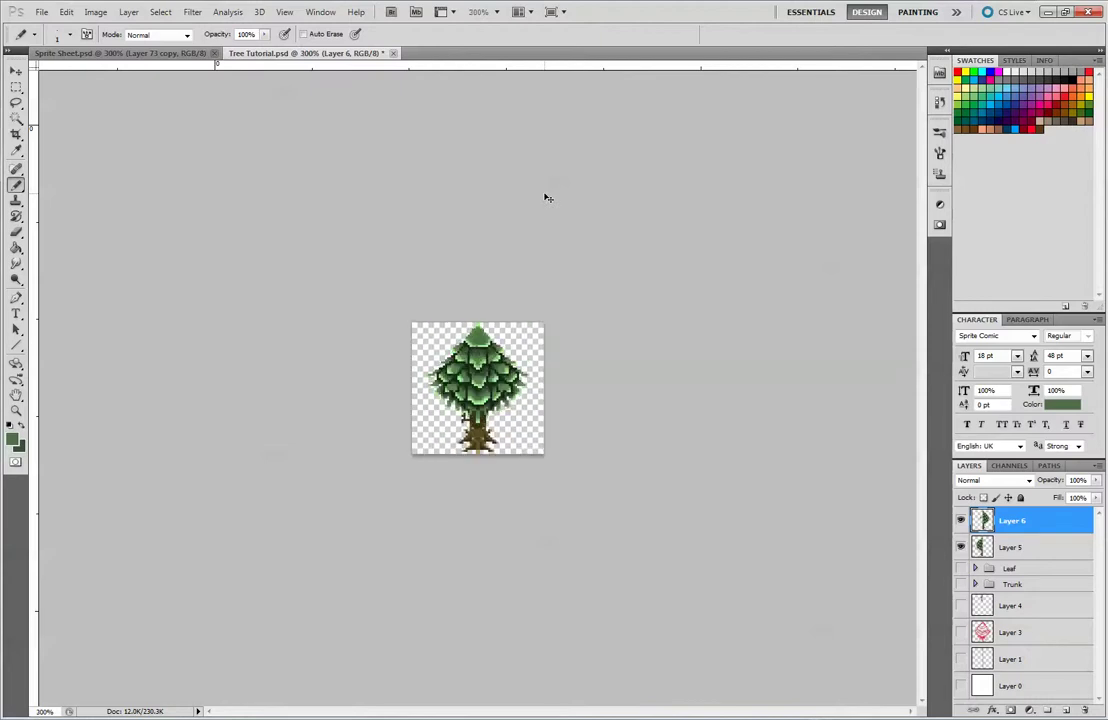
Paint out the light knots on the trunk's right half and add one light tan knot at a different height.
key("ctrl+plus")
key("ctrl+plus")
key("ctrl+plus")
key("ctrl+plus")
key("ctrl+plus")
key("ctrl+plus")
key("ctrl+plus")
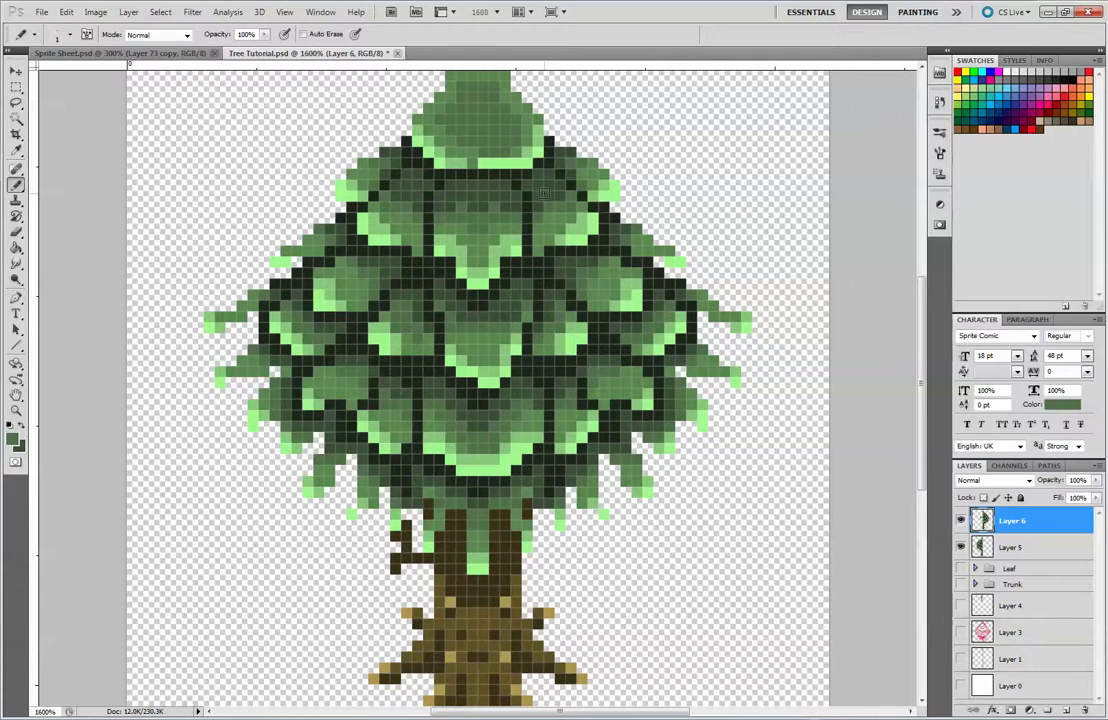
scroll(593, 514, "down", 4)
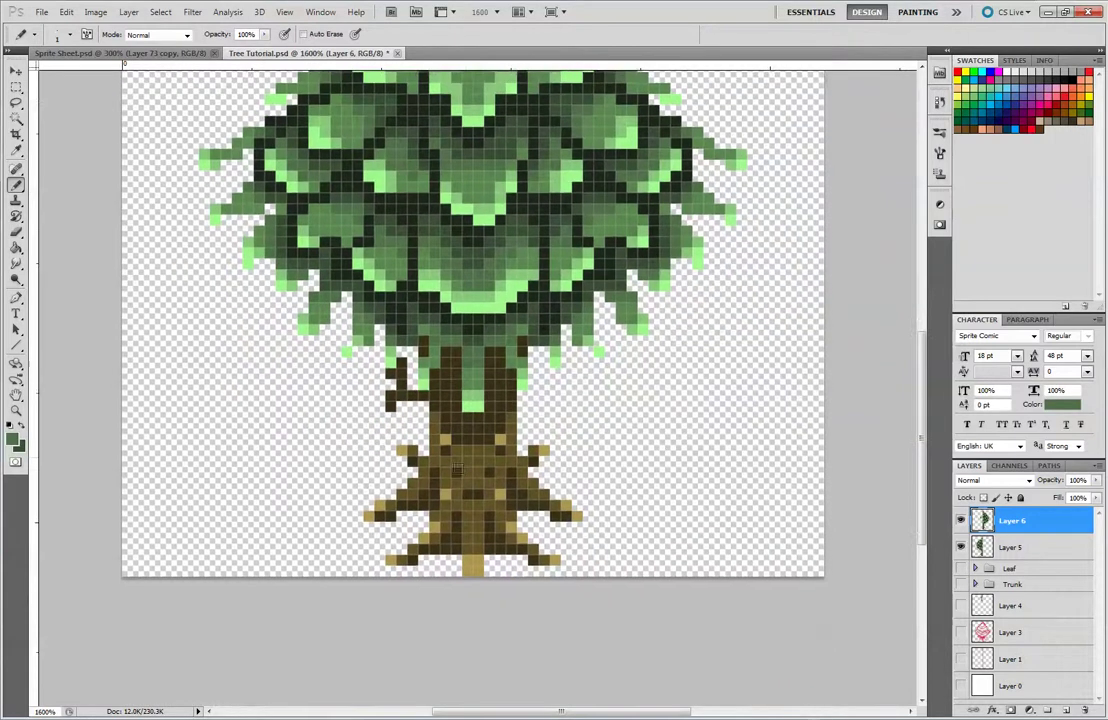
left_click(494, 461, "alt")
left_click(503, 494, "alt")
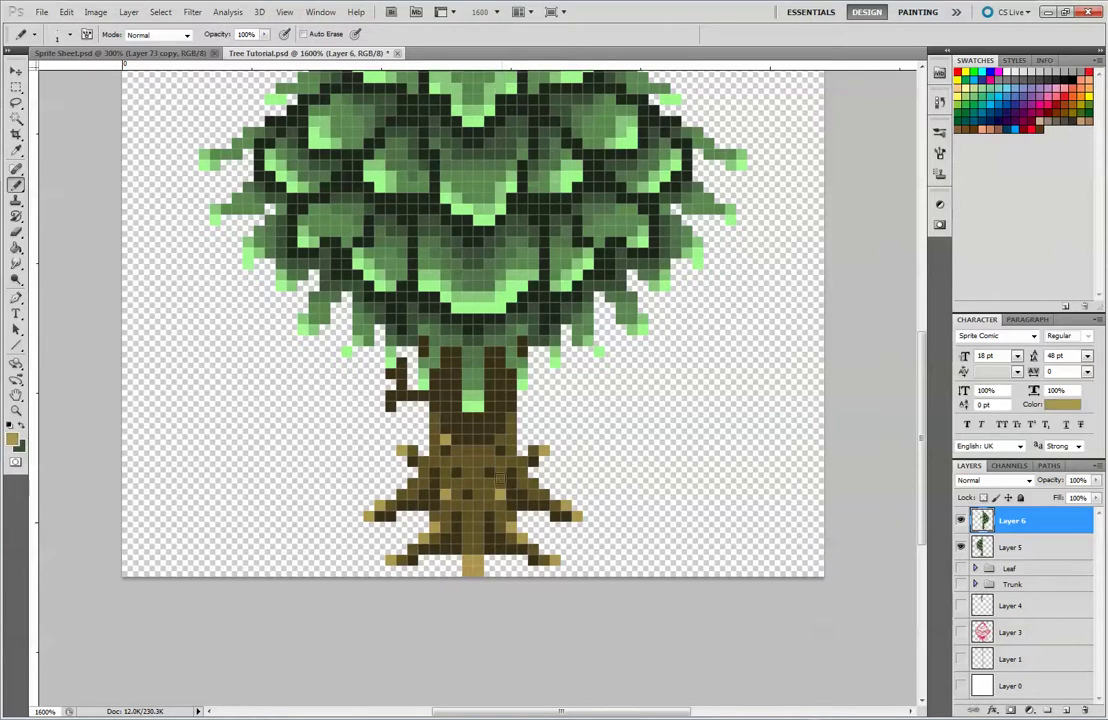
left_click(501, 473)
Rework the bark speckles on the trunk's right half with sampled browns so they no longer mirror the left.
left_click(494, 490, "alt")
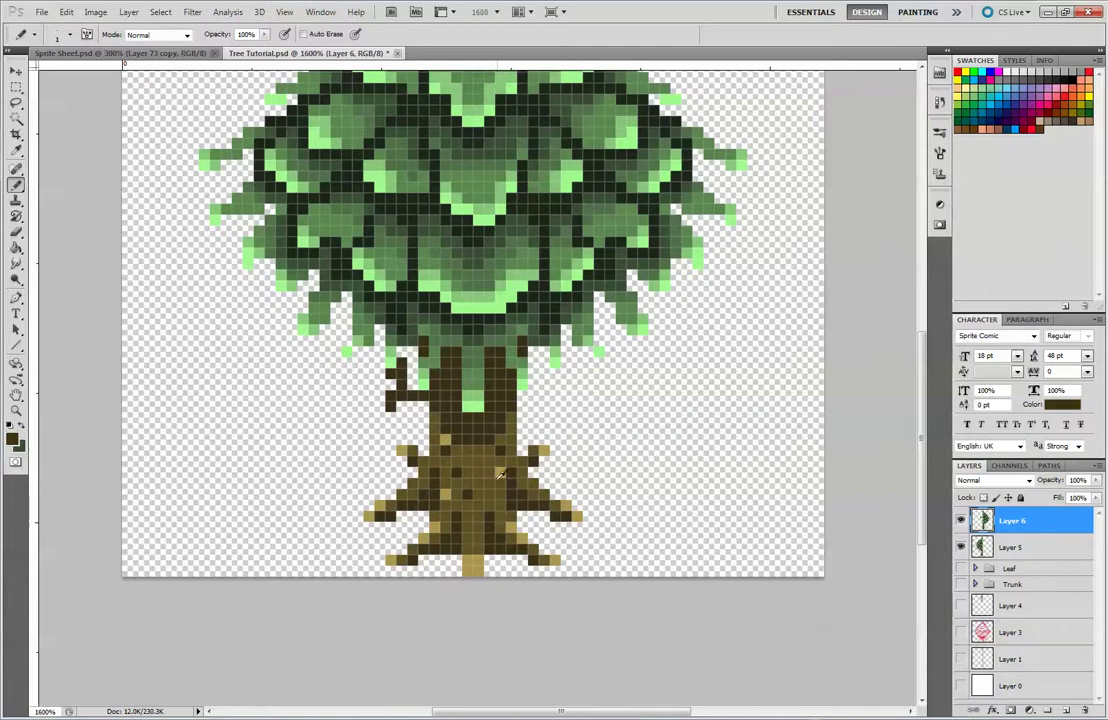
left_click(506, 499, "alt")
key("ctrl+minus")
key("ctrl+minus")
key("ctrl+minus")
key("ctrl+minus")
key("ctrl+minus")
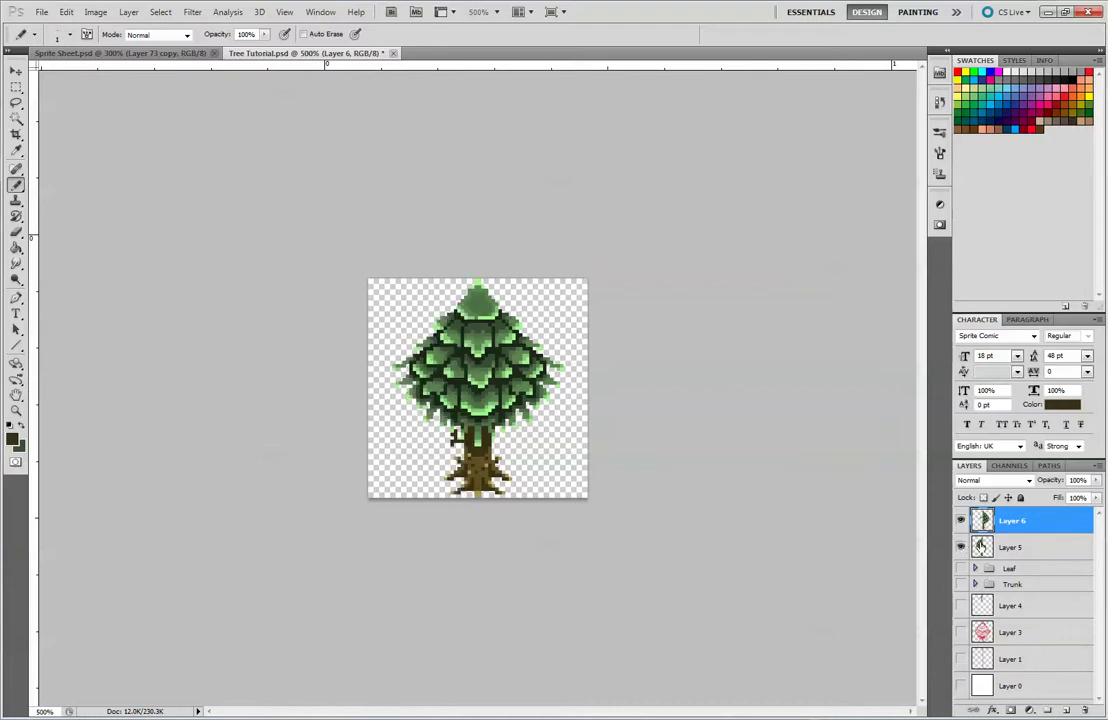
With Layer 5 hidden, clear the stray pixels from Layer 6's left half using a 32 × 64 px selection, and show Layer 5 again.
left_click(961, 547)
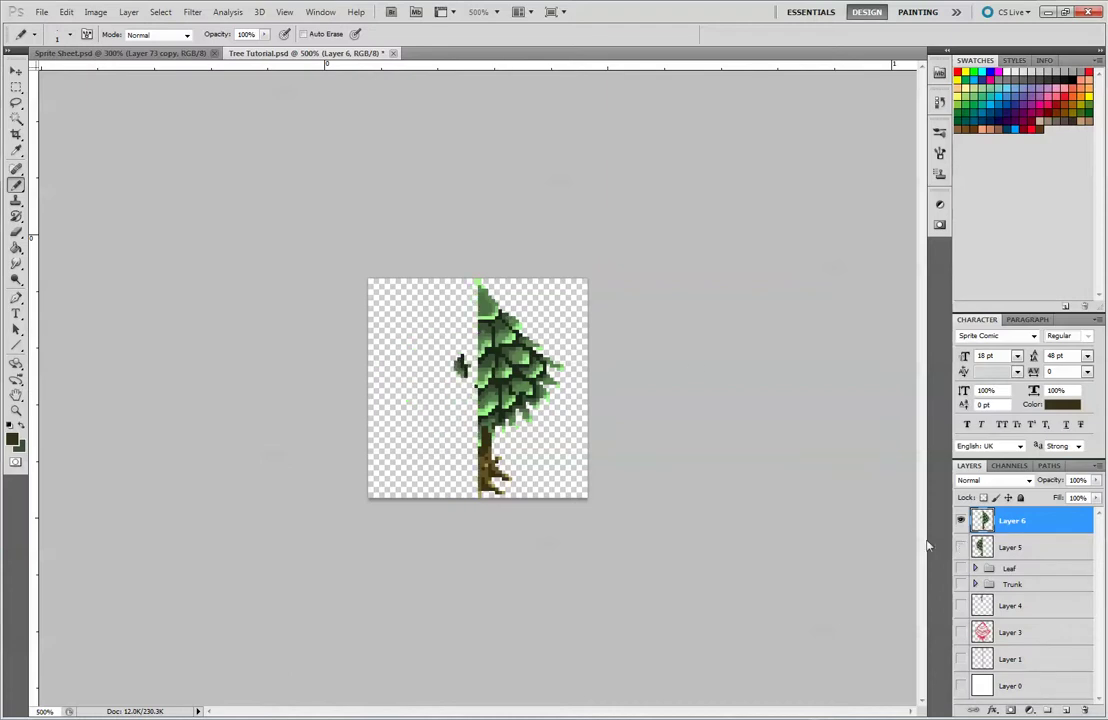
left_click(18, 89)
left_click_drag(446, 372, 366, 379)
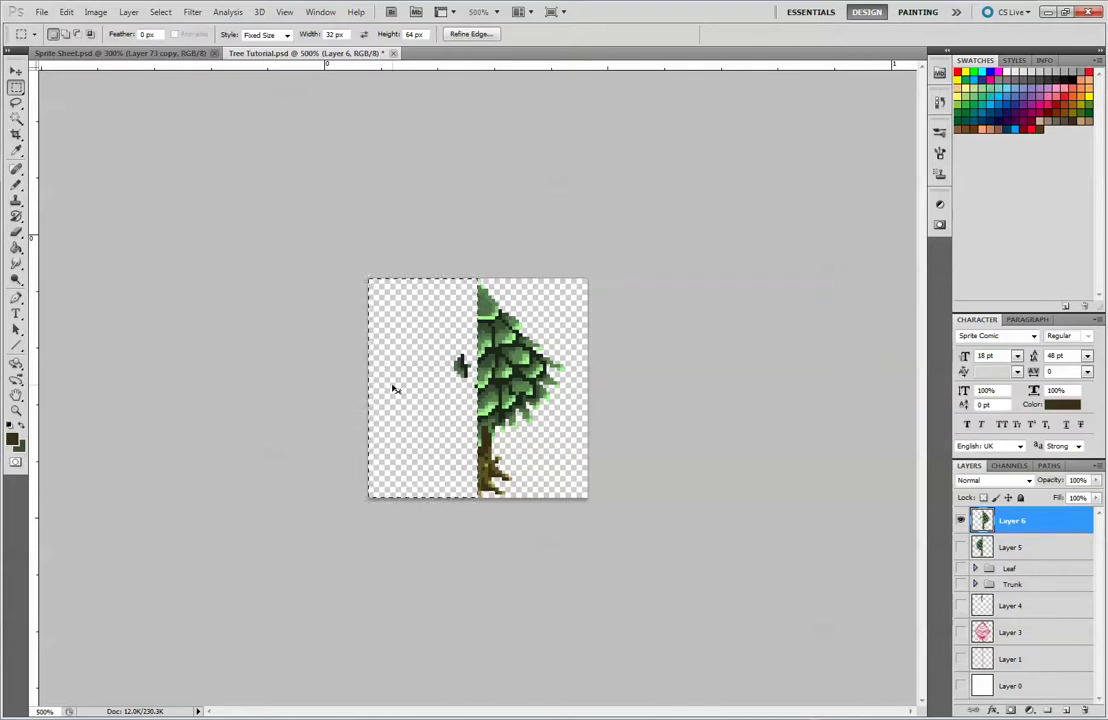
key("Delete")
key("ctrl+d")
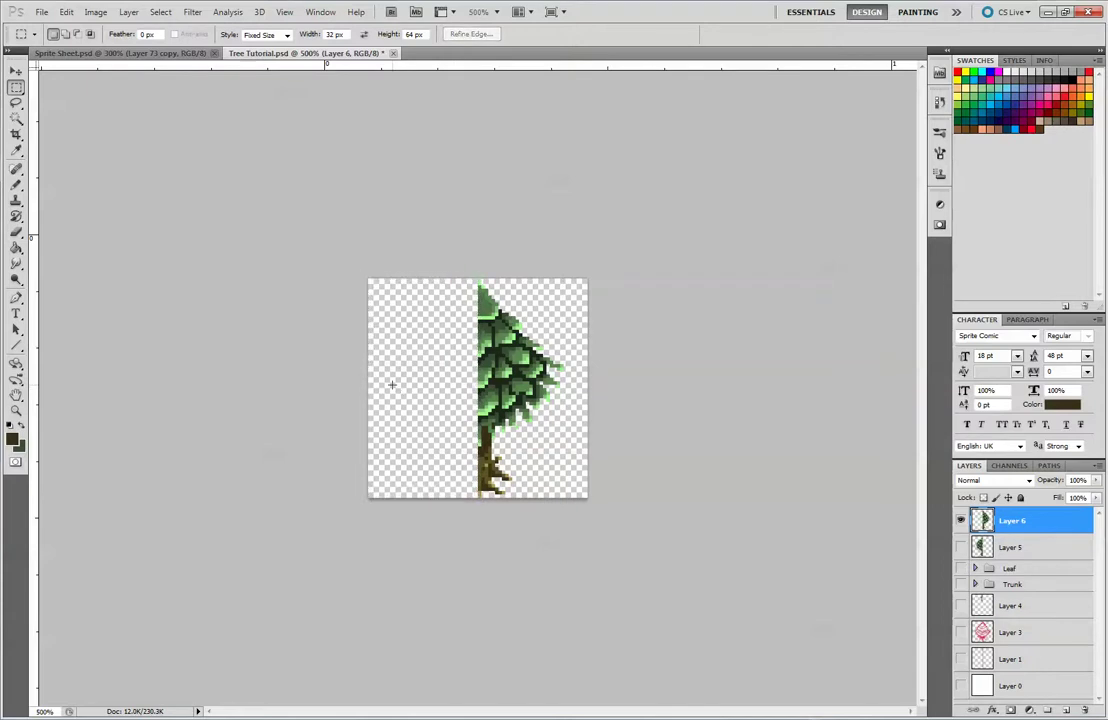
left_click(1015, 547)
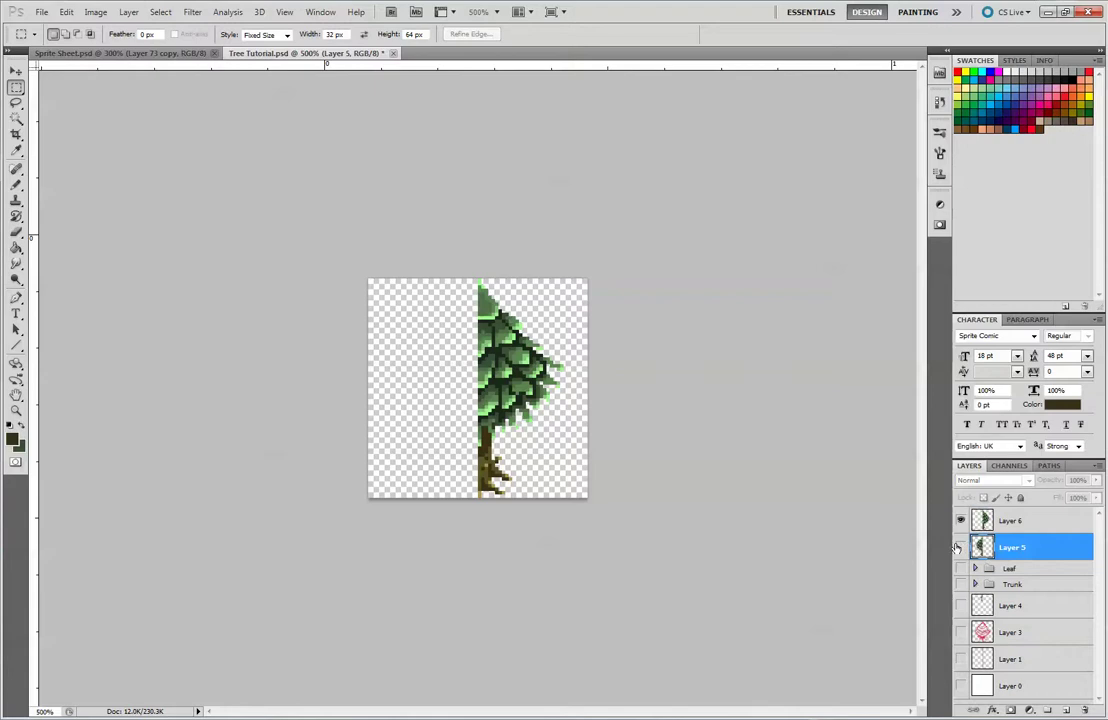
left_click(960, 547)
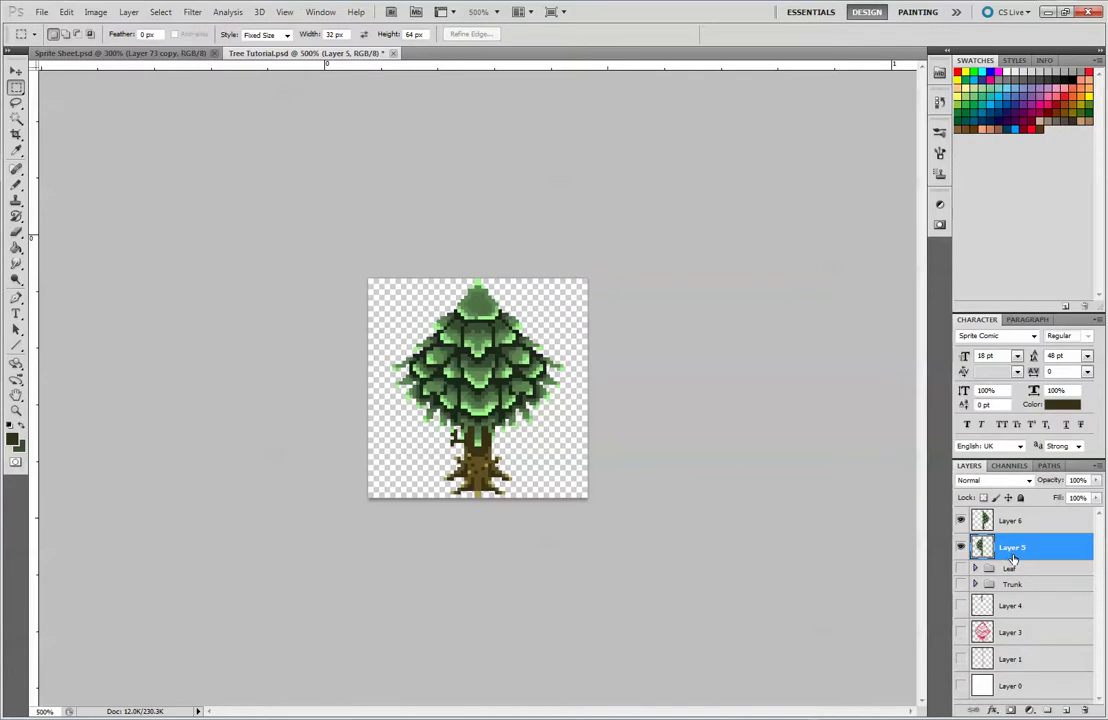
Add a new layer directly above Layer 5 and merge the two into one layer.
key("ctrl+shift+alt+n")
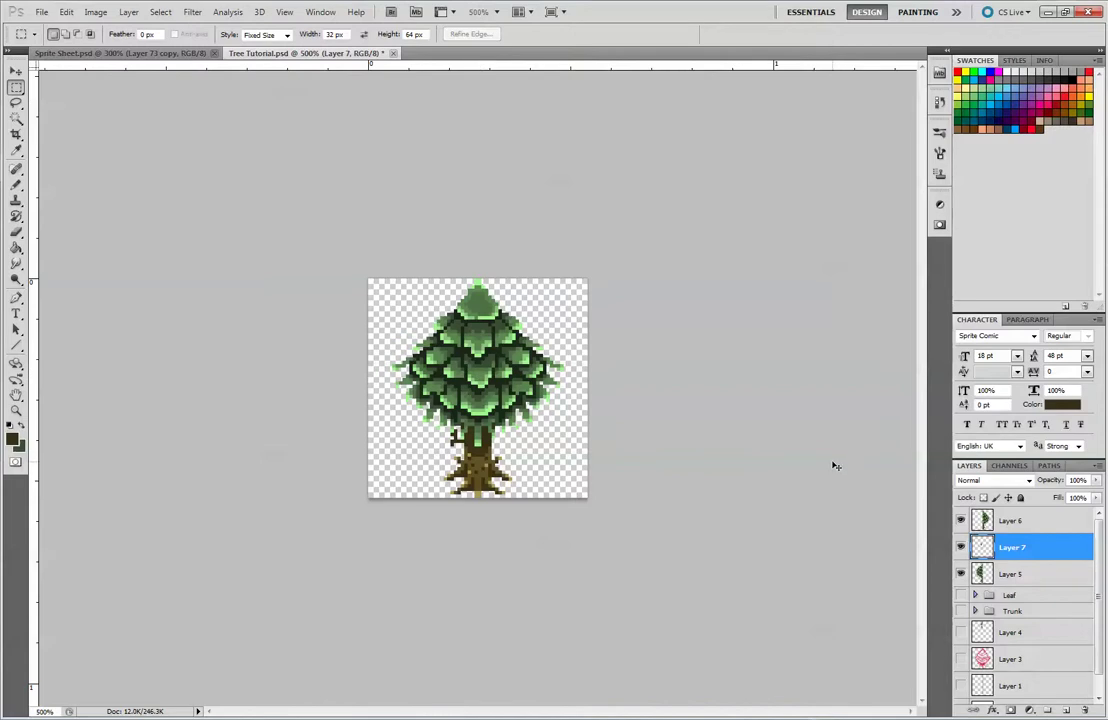
key("ctrl+e")
key("ctrl+shift+alt+n")
left_click(1042, 573, "shift")
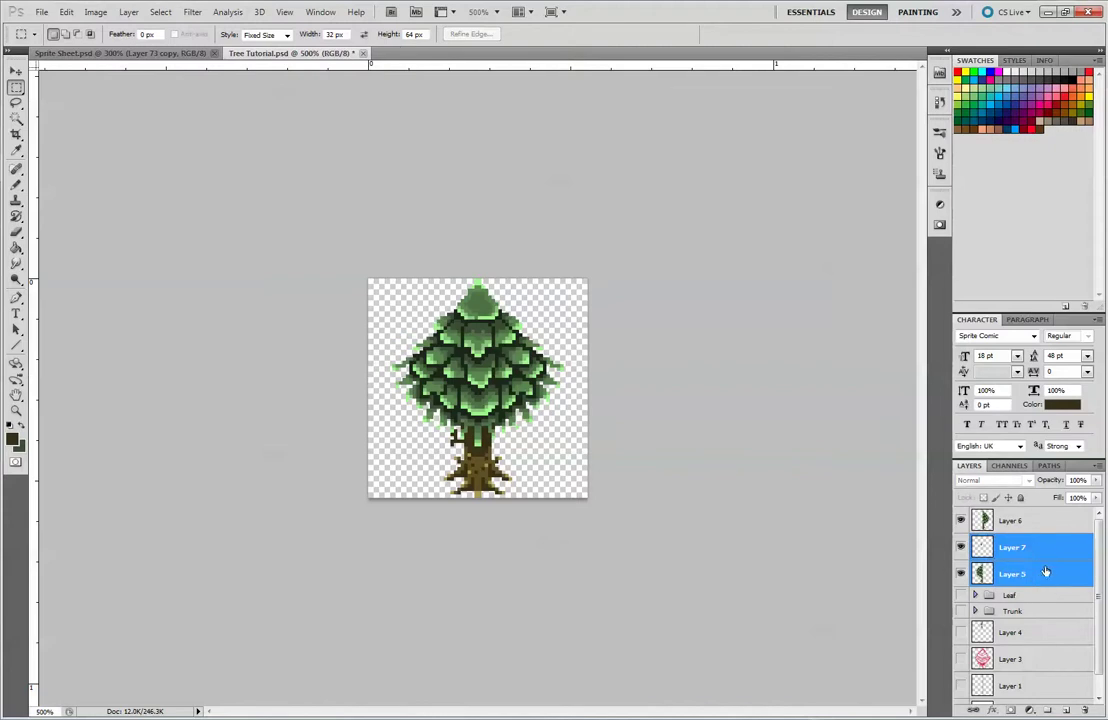
right_click(1041, 569)
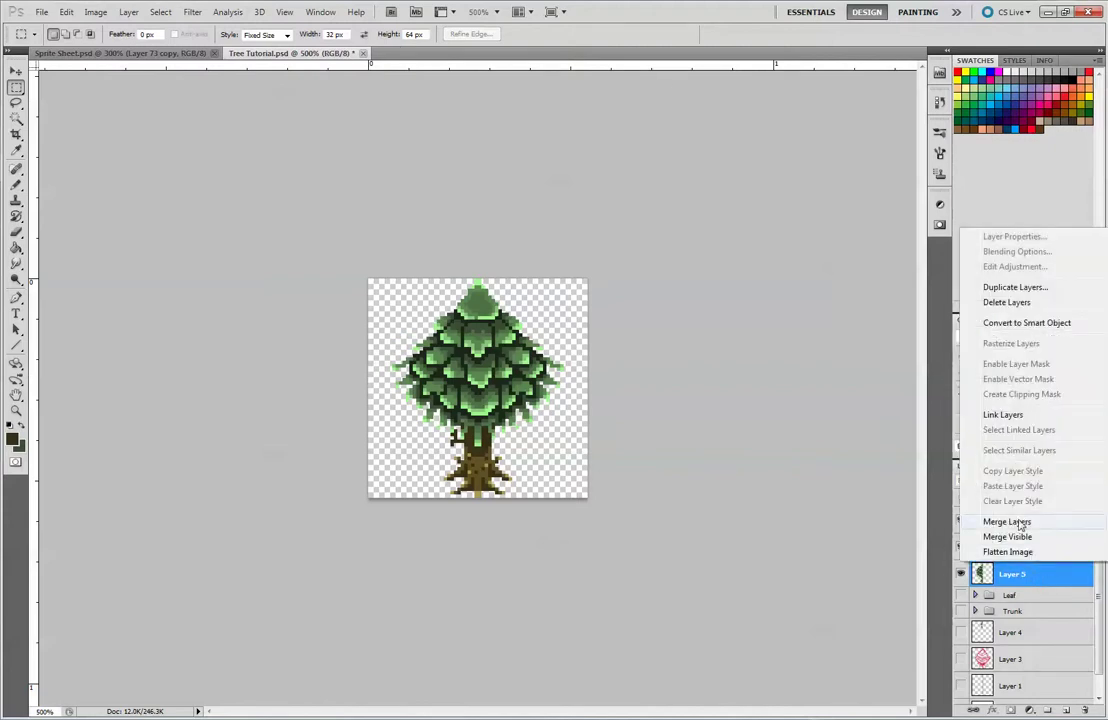
left_click(1019, 589)
Merge the layers holding the tree's left and right halves and name the merged layer "Tree".
left_click(1038, 522, "shift")
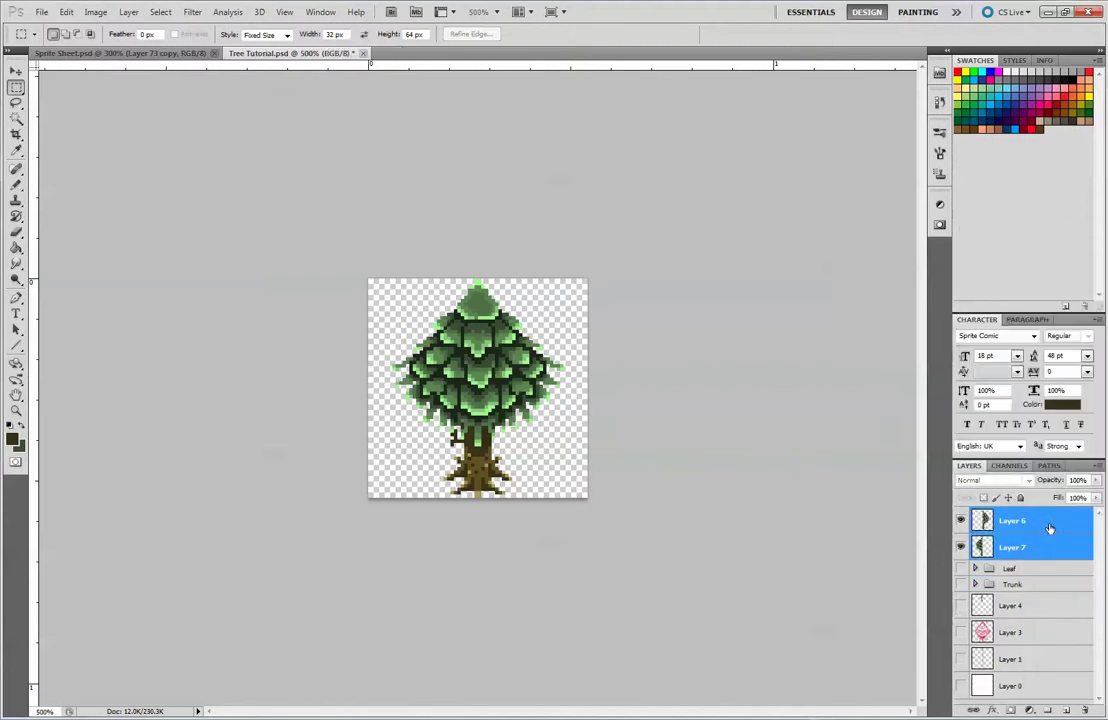
right_click(1040, 530)
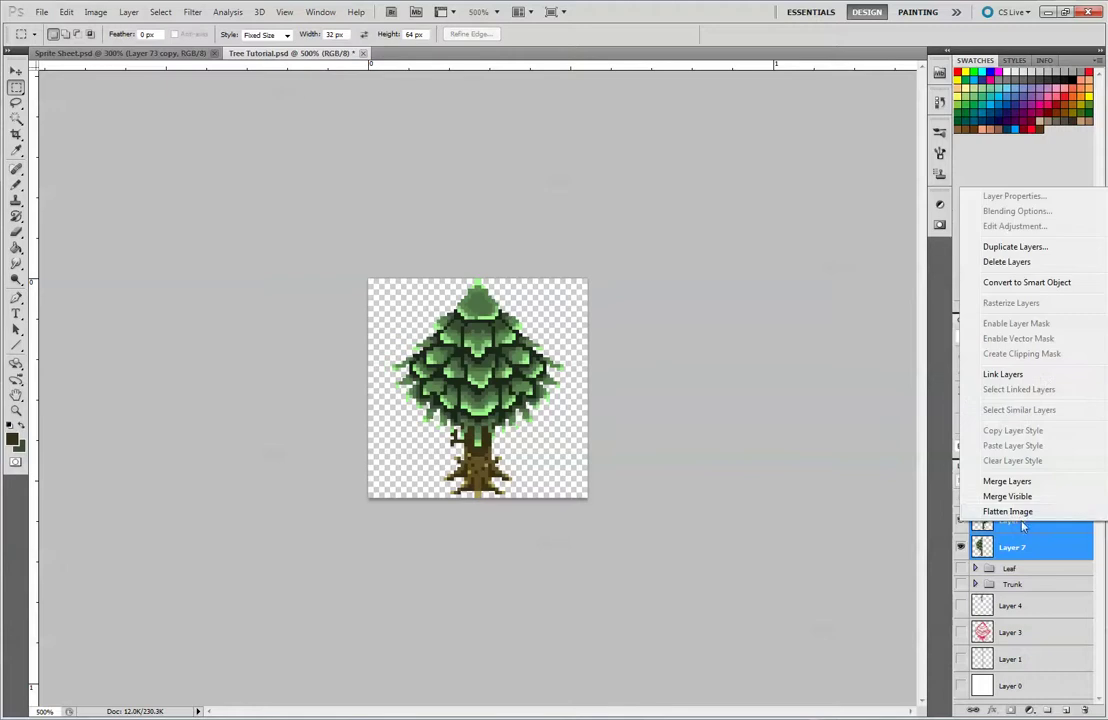
left_click(1038, 482)
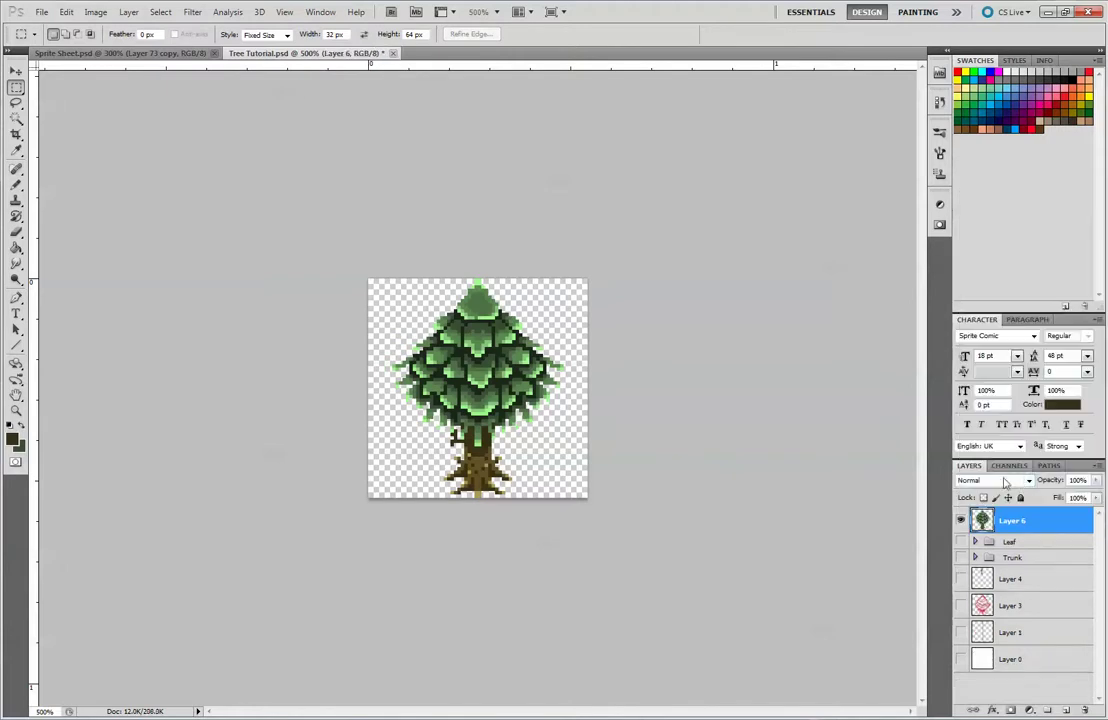
double_click(1015, 522)
type("Tree")
key("Return")
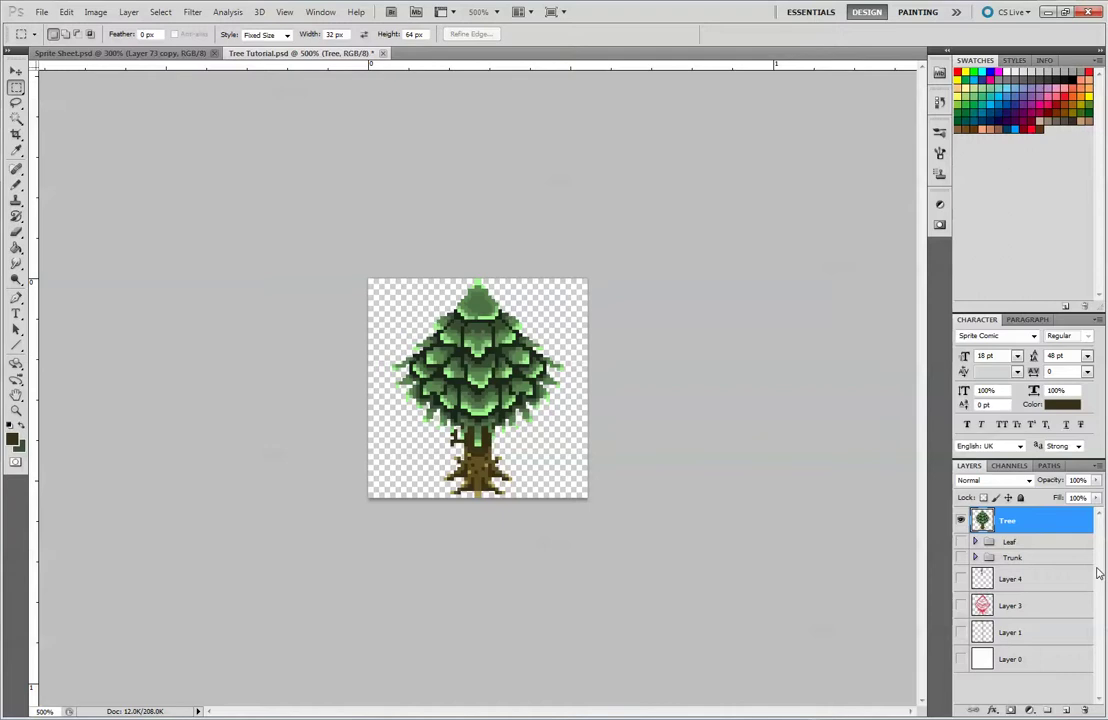